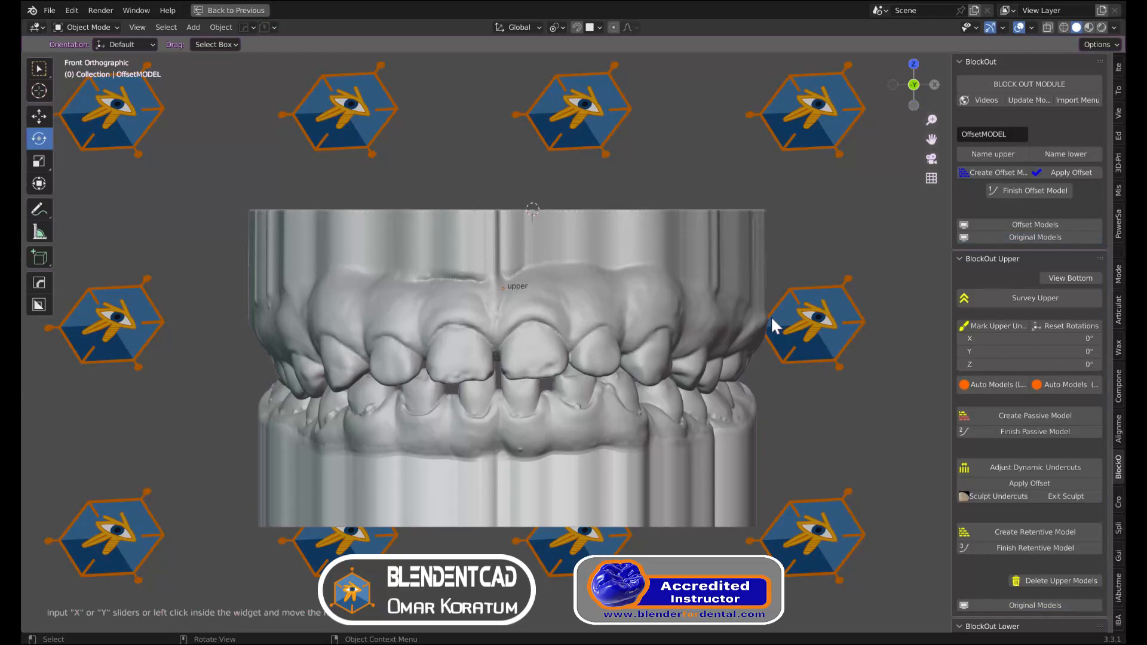
Start surveying the upper model and tilt the survey model to about 18.3° around X
click(673, 309)
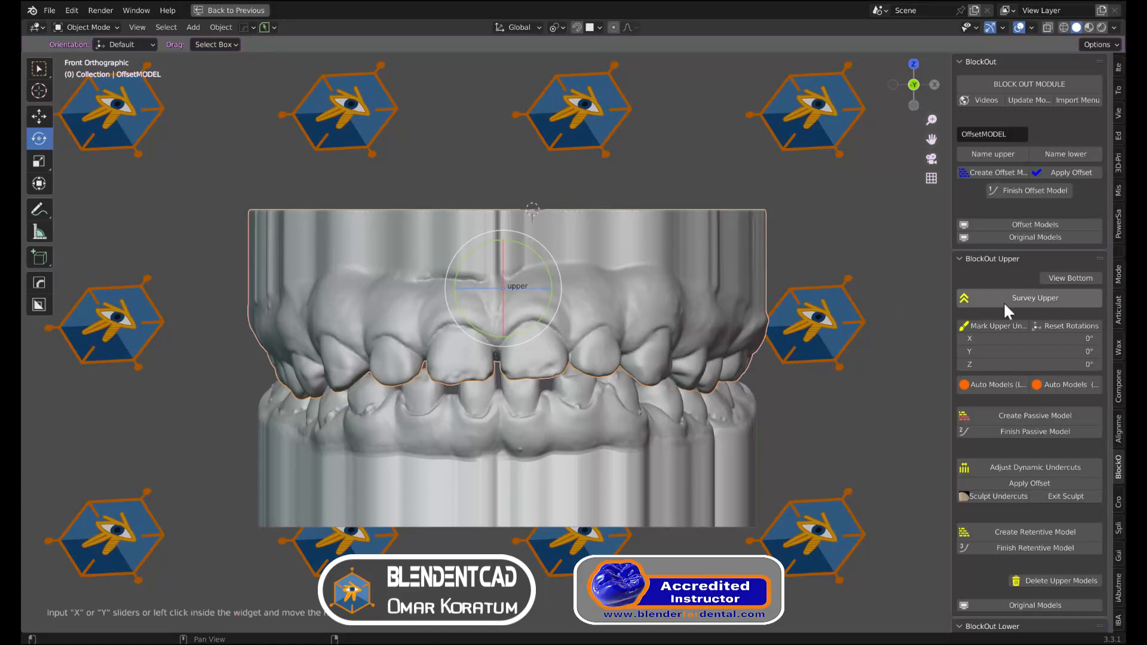
click(989, 295)
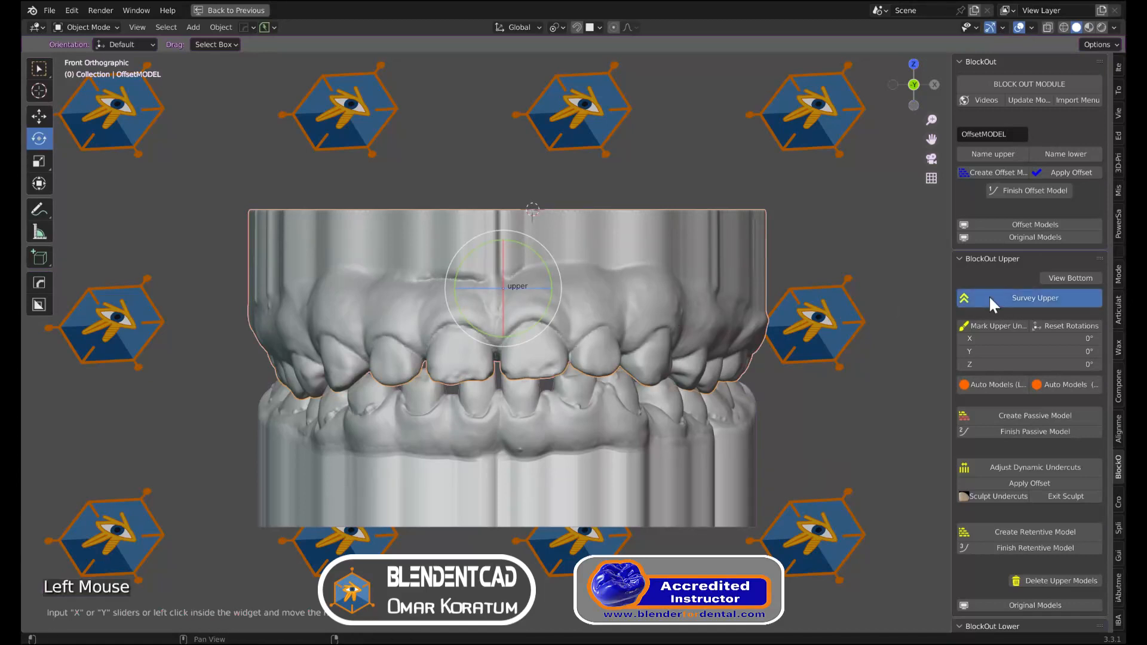
mouse_move(503, 279)
mouse_down()
mouse_move(534, 281)
mouse_move(515, 282)
mouse_up()
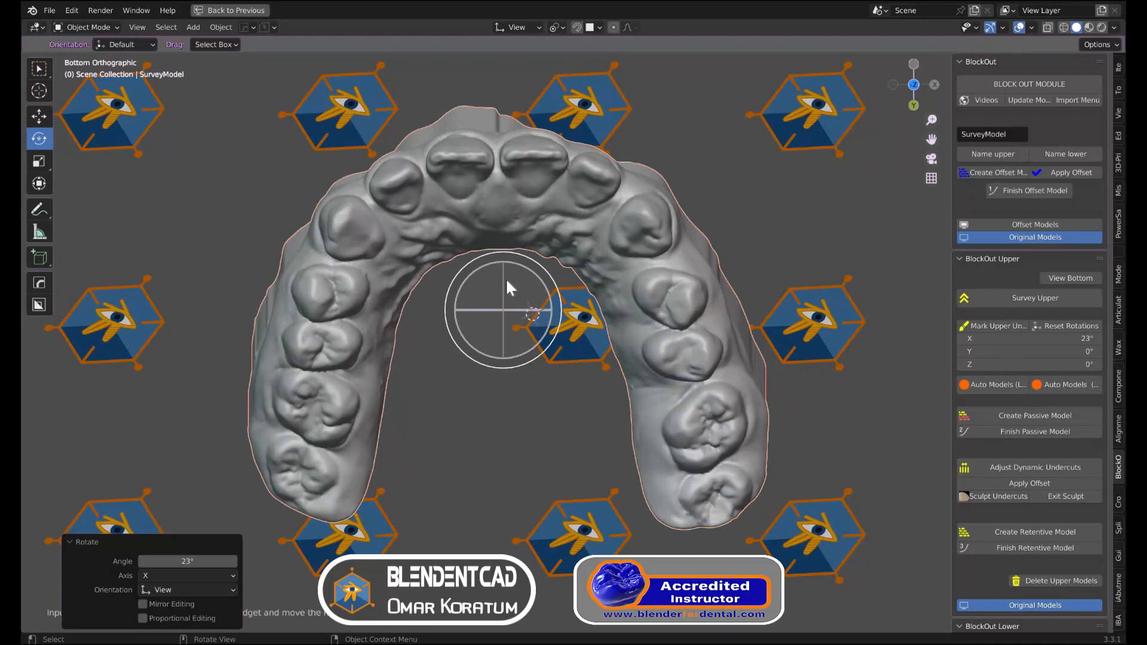
drag(507, 282, 506, 283)
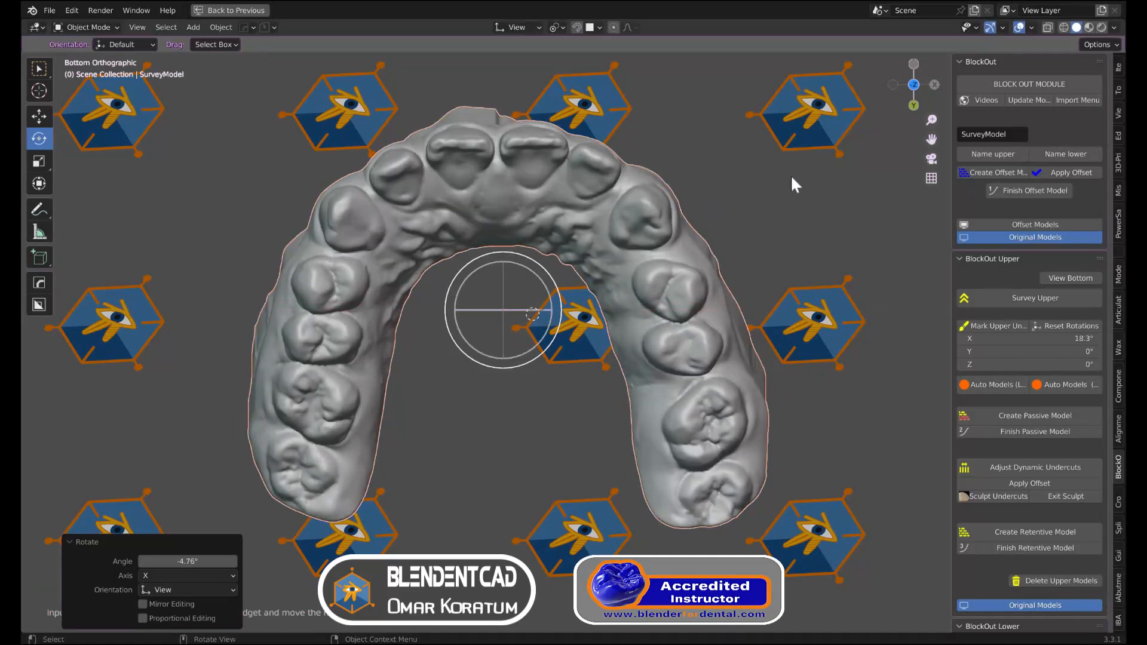
Generate the upper block-out models automatically with the Less Retentive 0.2 preset and look at them from the front
drag(955, 279, 847, 278)
drag(951, 279, 853, 276)
click(737, 332)
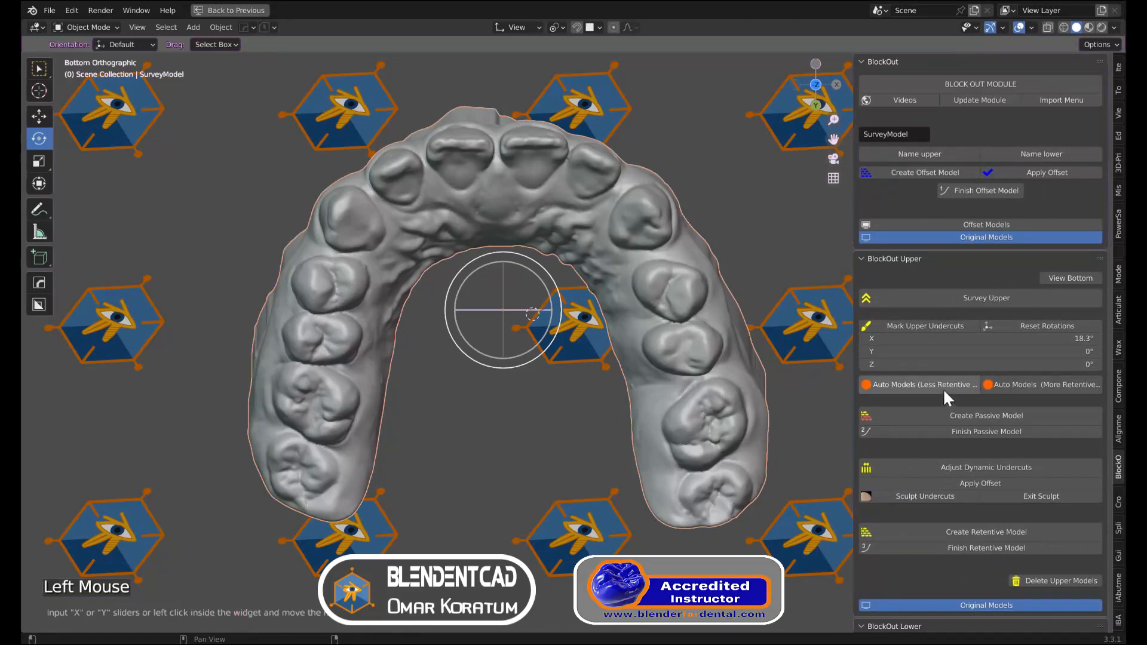
drag(847, 392, 816, 396)
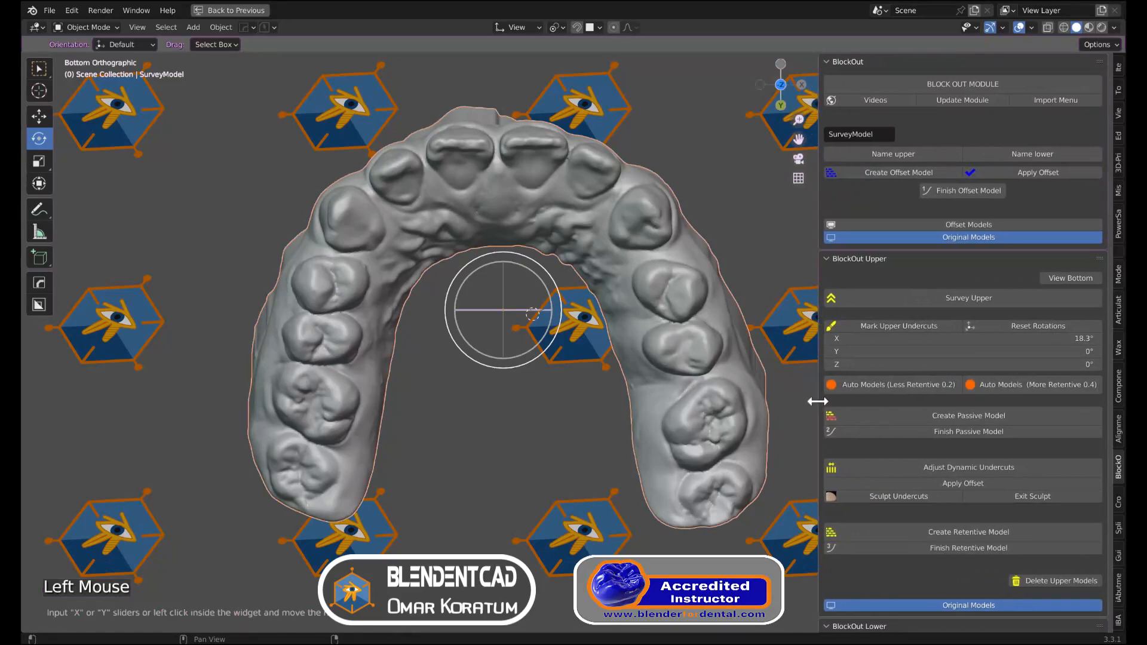
click(945, 386)
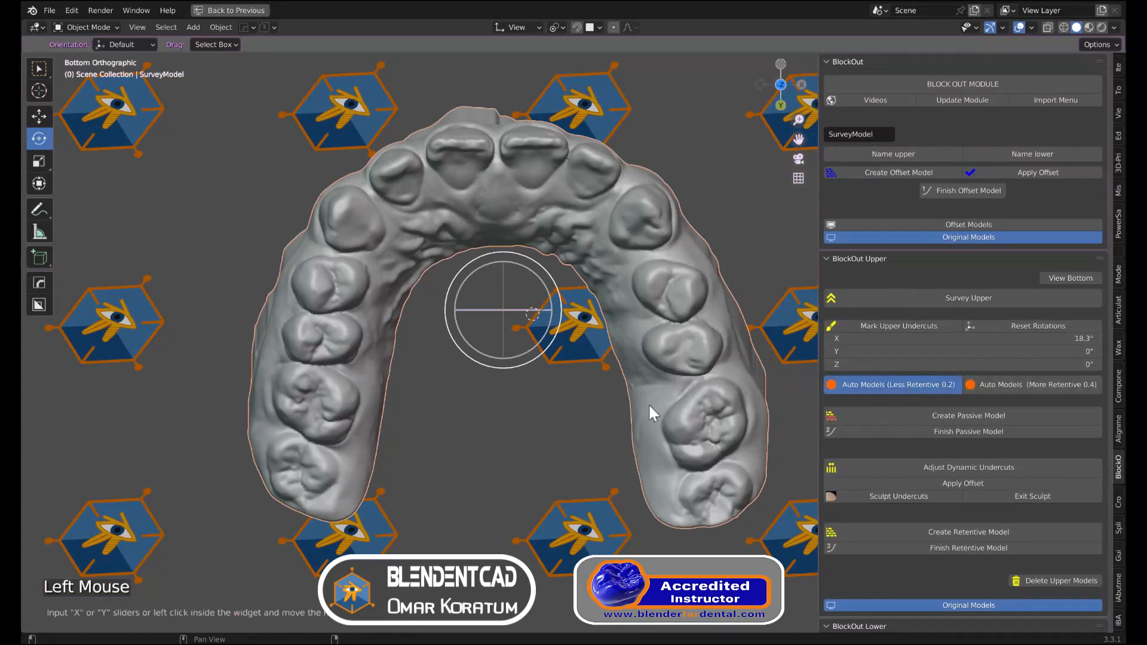
key(grave)
click(526, 375)
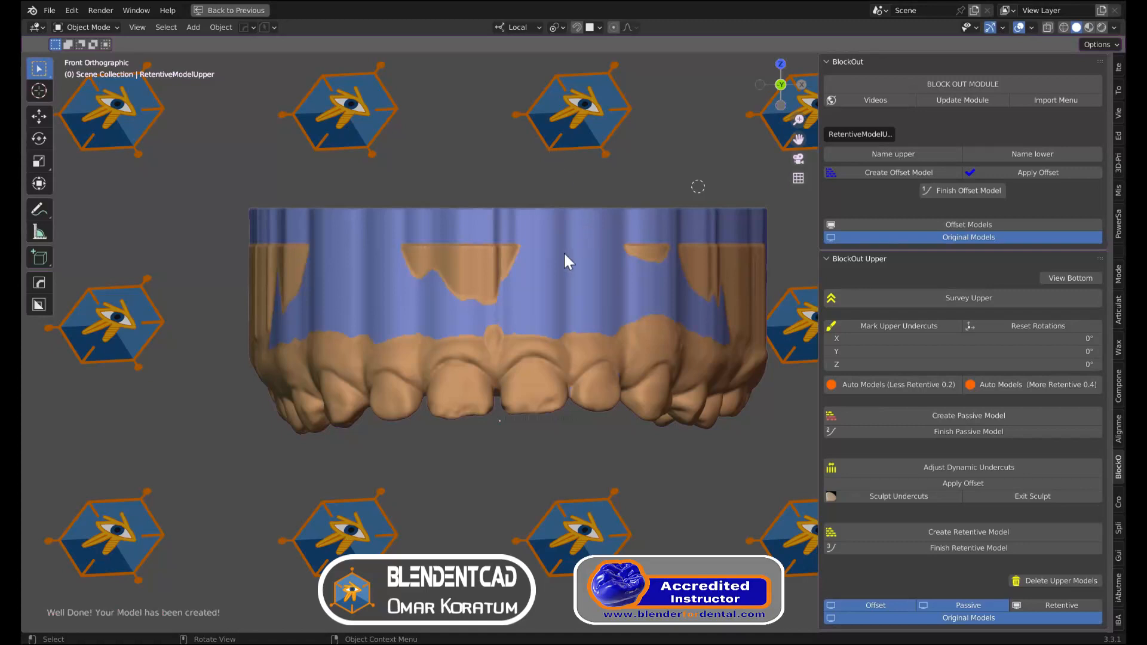
Show the upper offset and passive models and clip the view to a thin vertical slice through the arch
click(869, 600)
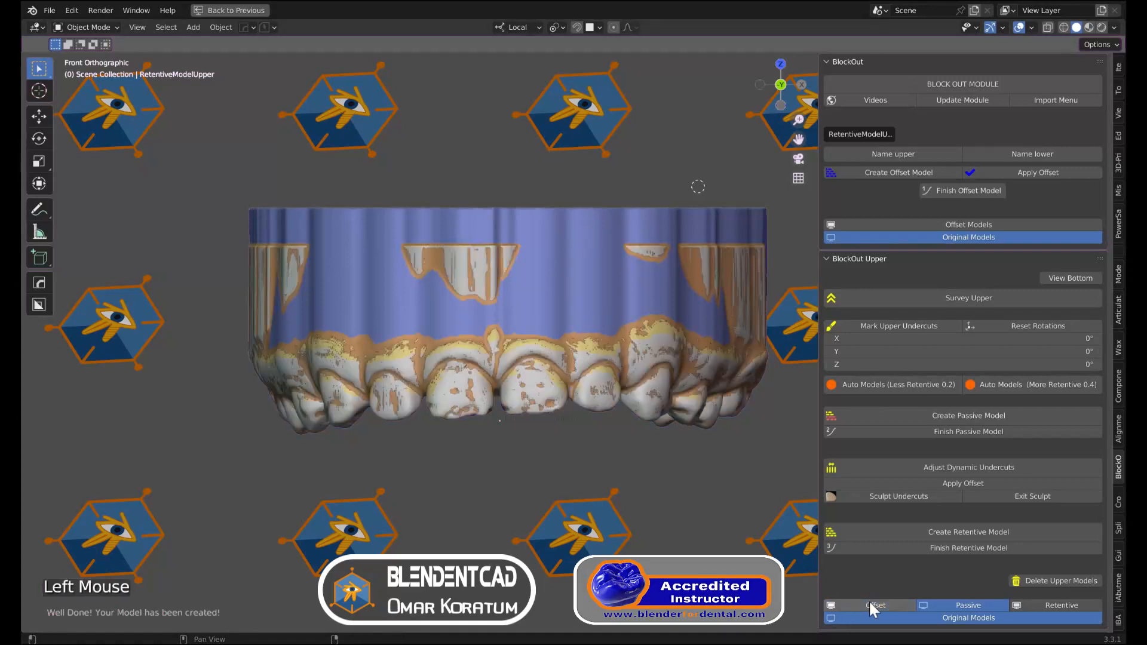
click(956, 602)
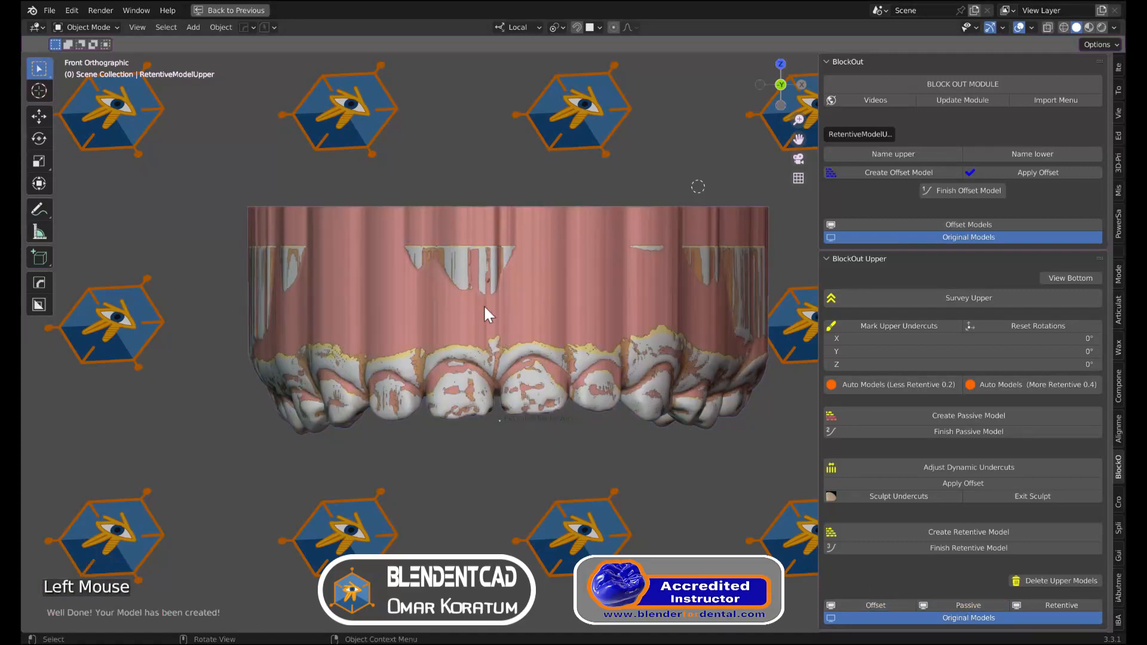
key(alt+b)
drag(517, 160, 554, 530)
scroll(579, 507, up, 3)
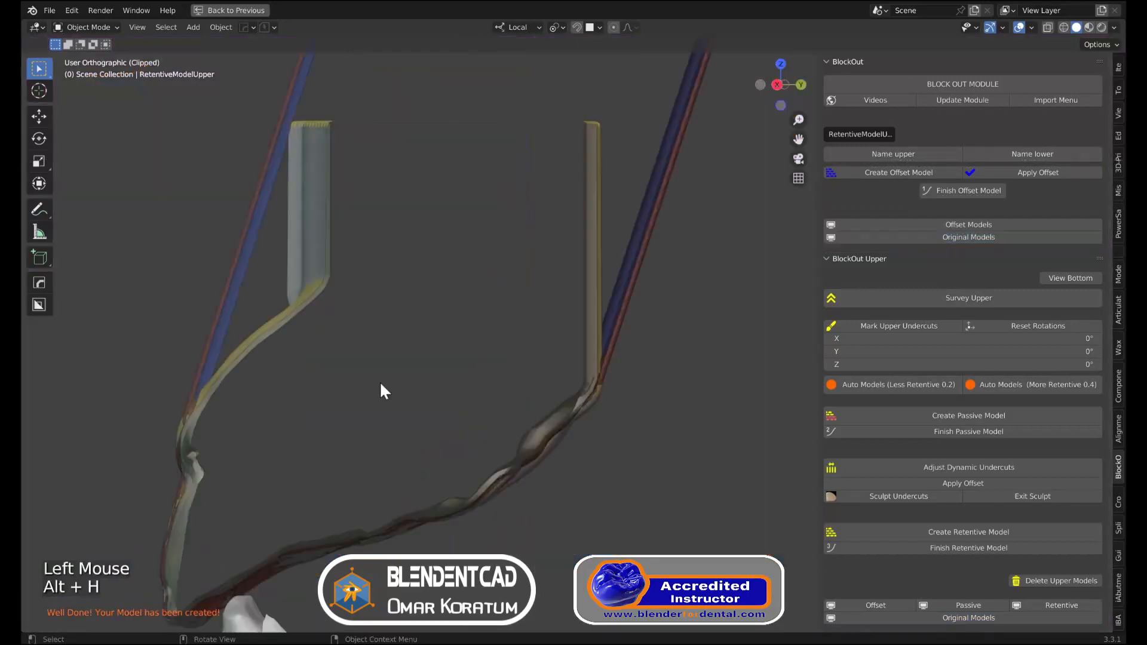
scroll(379, 381, down, 2)
middle_drag(379, 381, 384, 316)
scroll(383, 390, up, 2)
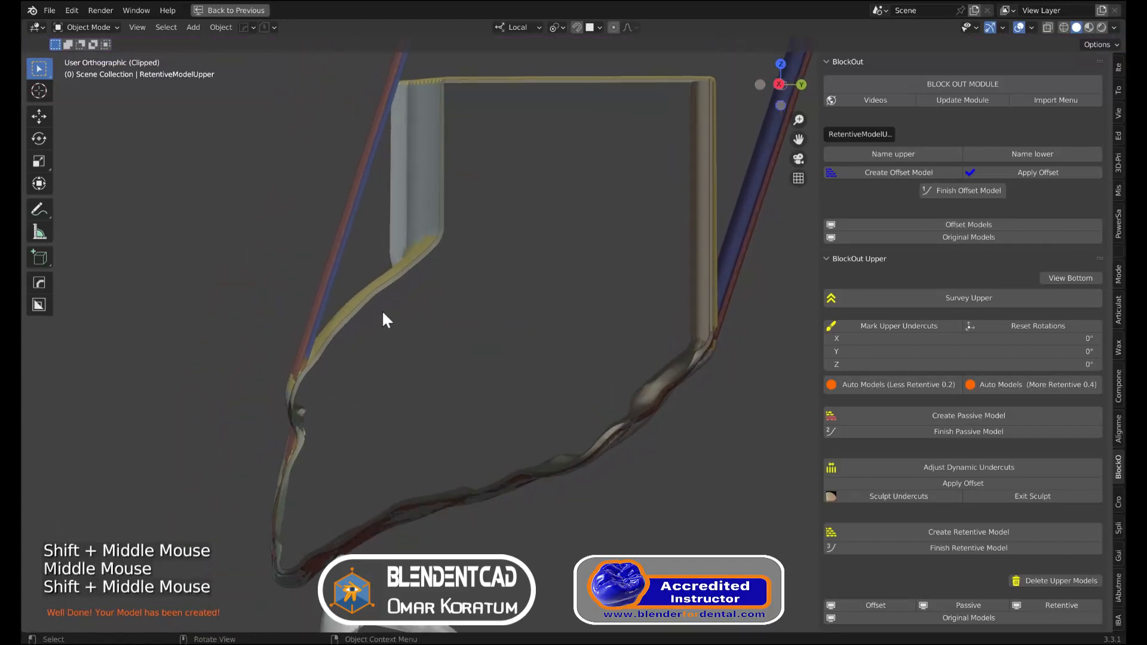
Select the original, offset and passive models in turn to compare their outlines in the clipped cross-section
click(380, 293)
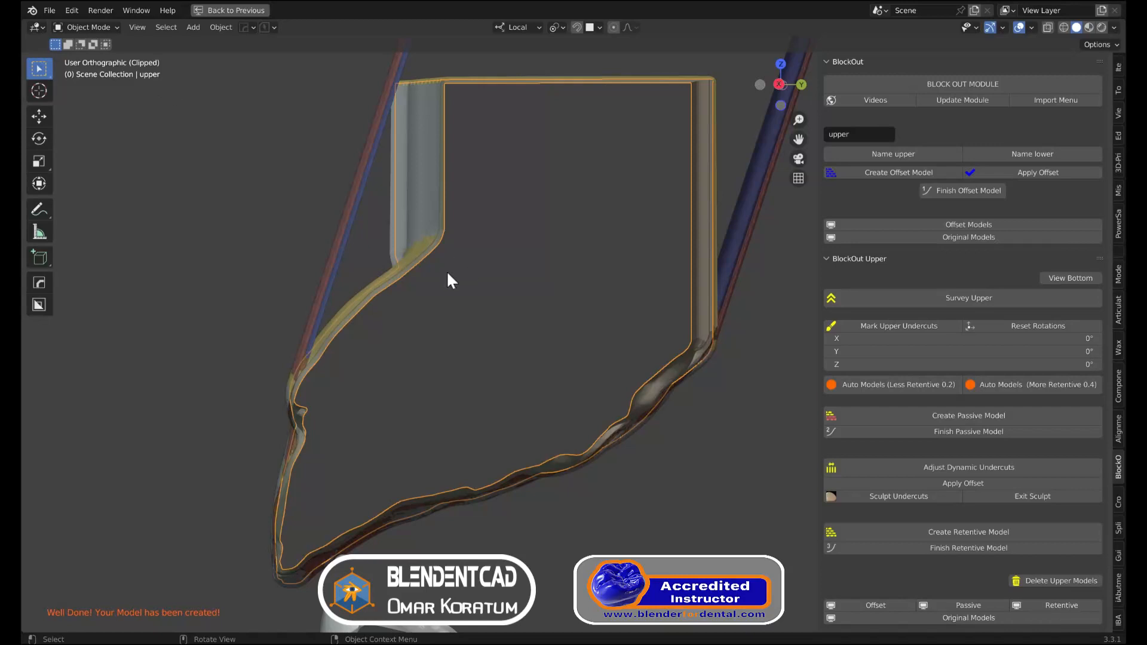
click(396, 274)
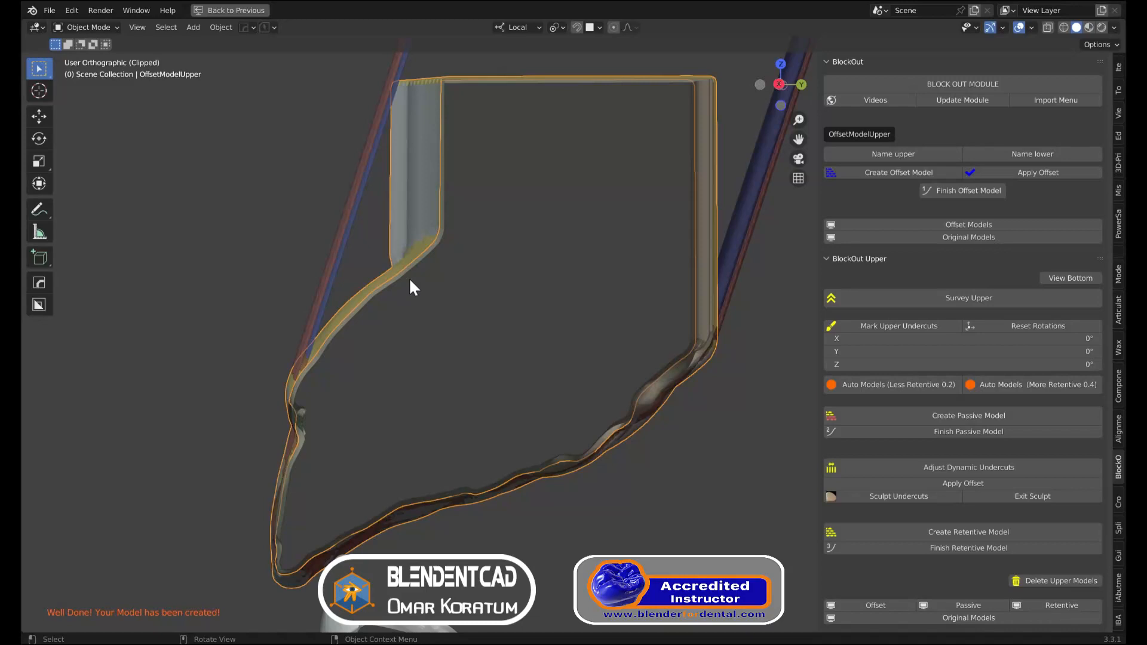
click(336, 263)
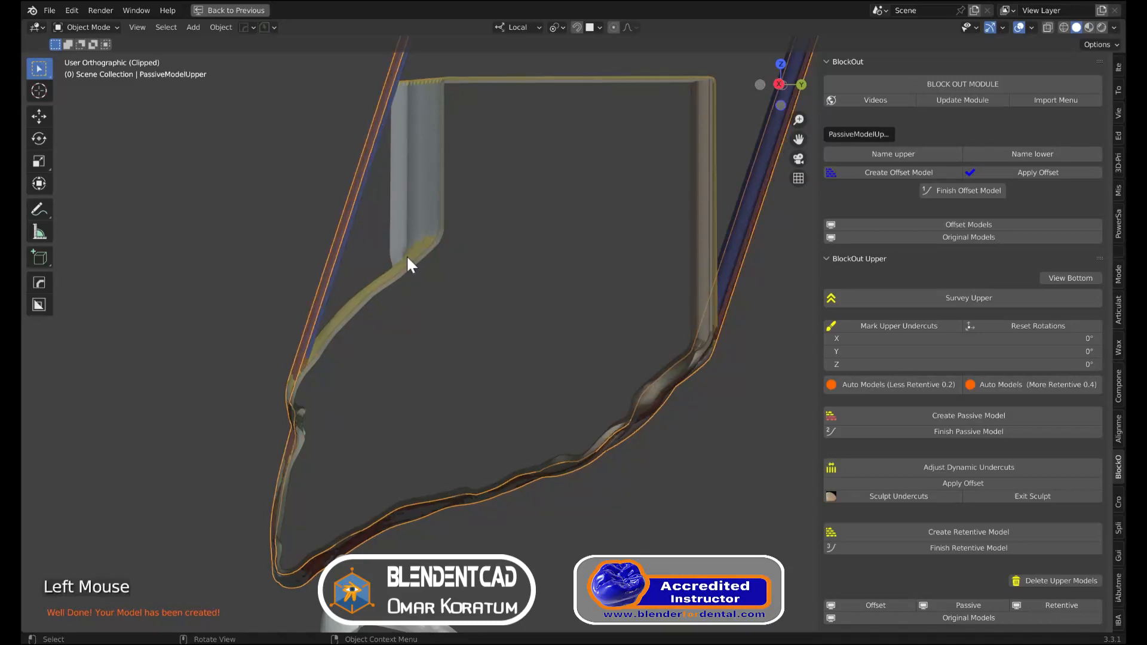
shift+middle_drag(540, 253, 524, 311)
scroll(371, 285, down, 2)
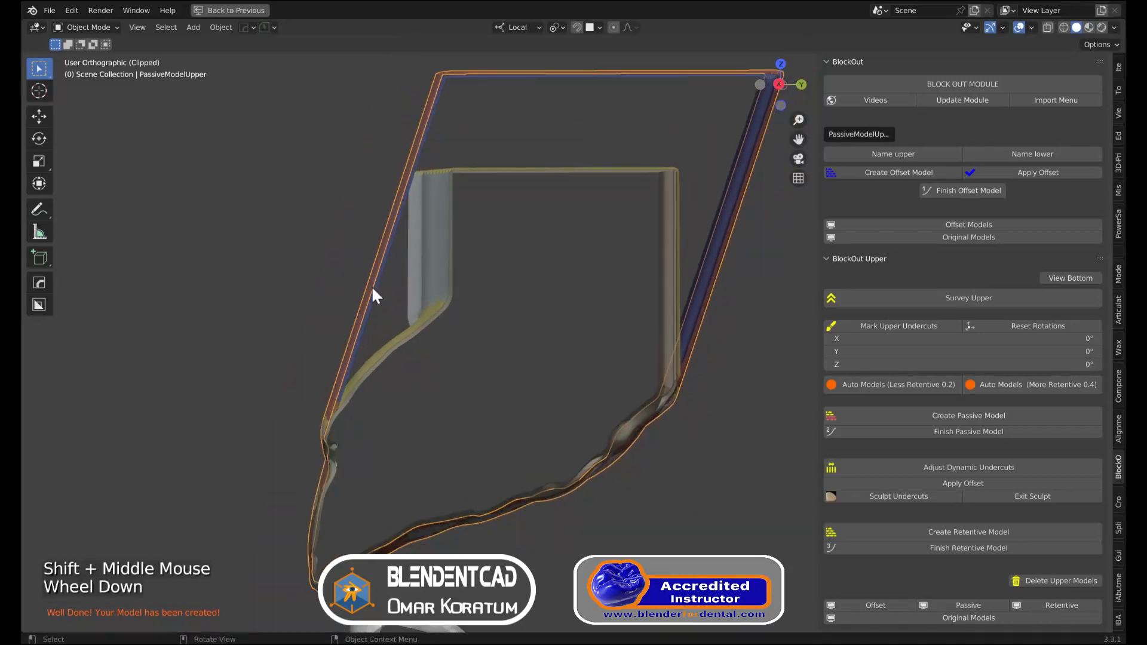
click(375, 286)
click(376, 286)
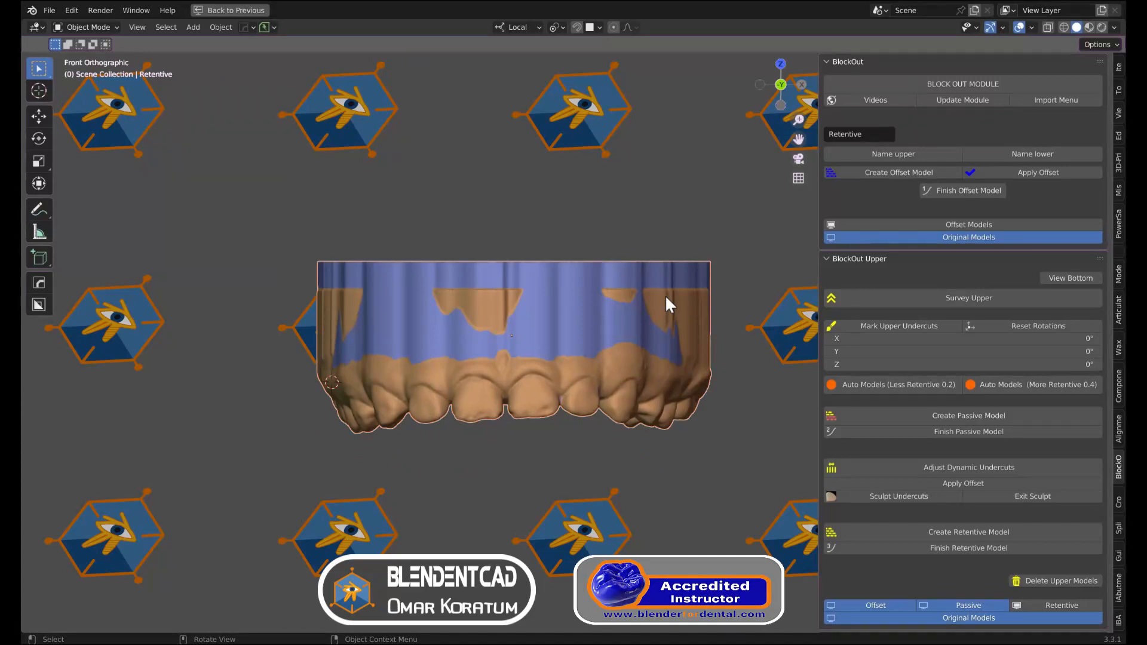
Hide the upper retentive model, show the original models and select the upper model
click(1051, 604)
click(1010, 618)
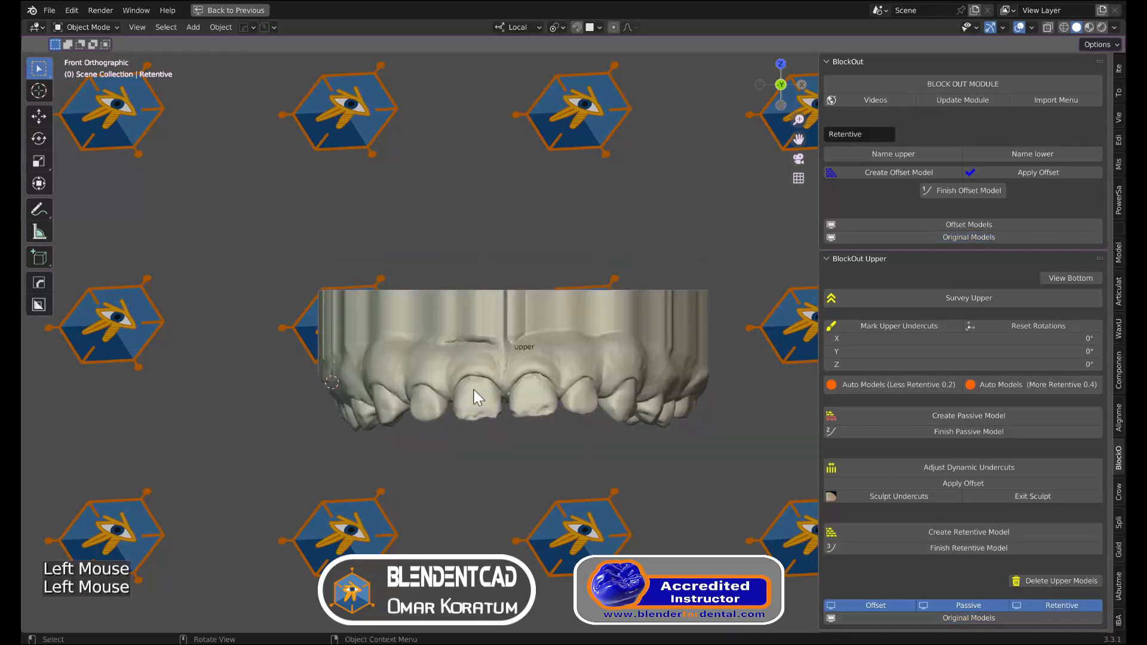
scroll(472, 389, up, 2)
shift+middle_drag(472, 389, 384, 296)
middle_drag(463, 299, 535, 318)
scroll(309, 343, down, 1)
click(310, 343)
Place the 3D cursor at the gum margin between the upper canine and the neighbouring premolar
scroll(304, 344, down, 1)
scroll(299, 345, up, 2)
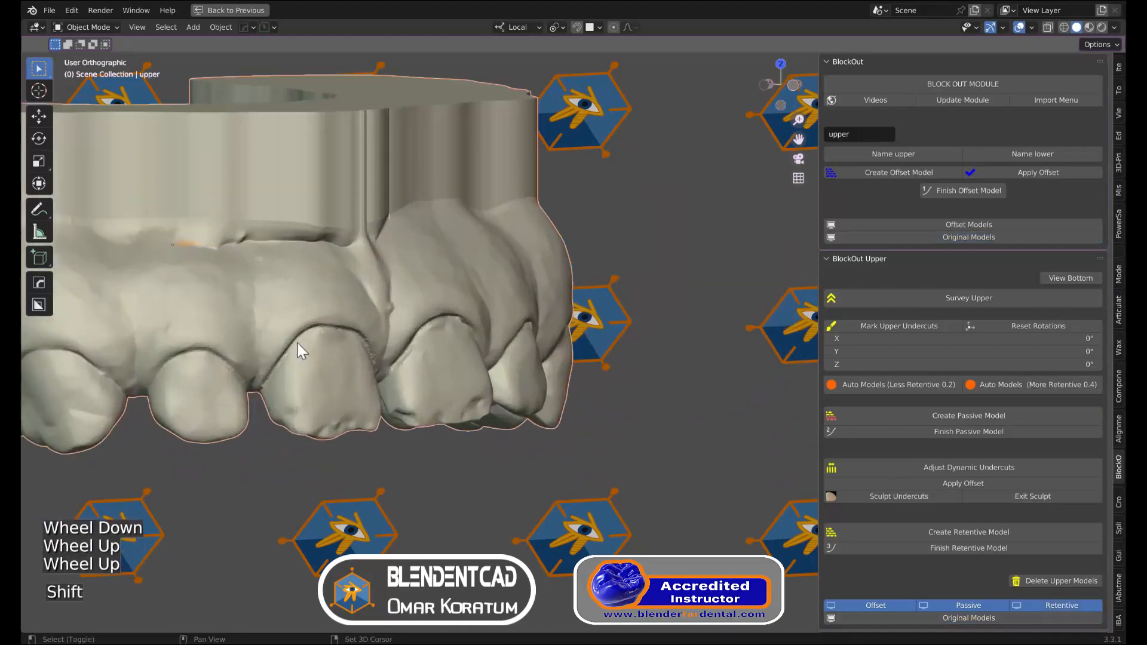
shift+middle_drag(299, 345, 574, 320)
middle_drag(364, 346, 444, 333)
shift+scroll(444, 334, down, 1)
shift+right_click(440, 334)
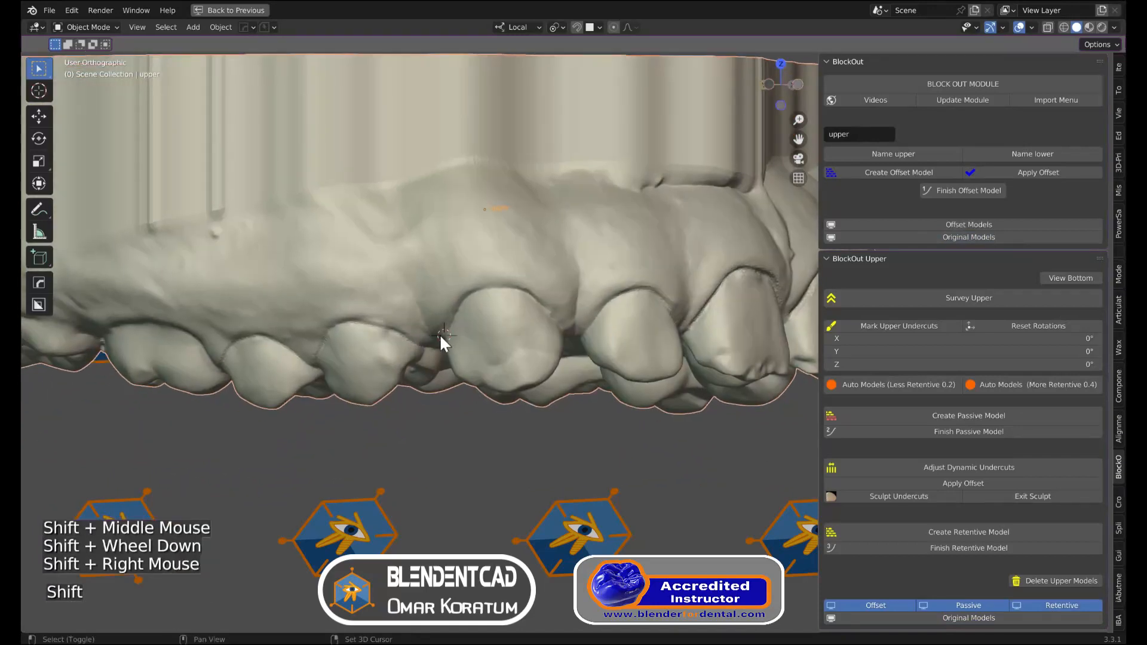
shift+right_click(440, 332)
shift+middle_drag(526, 307, 530, 360)
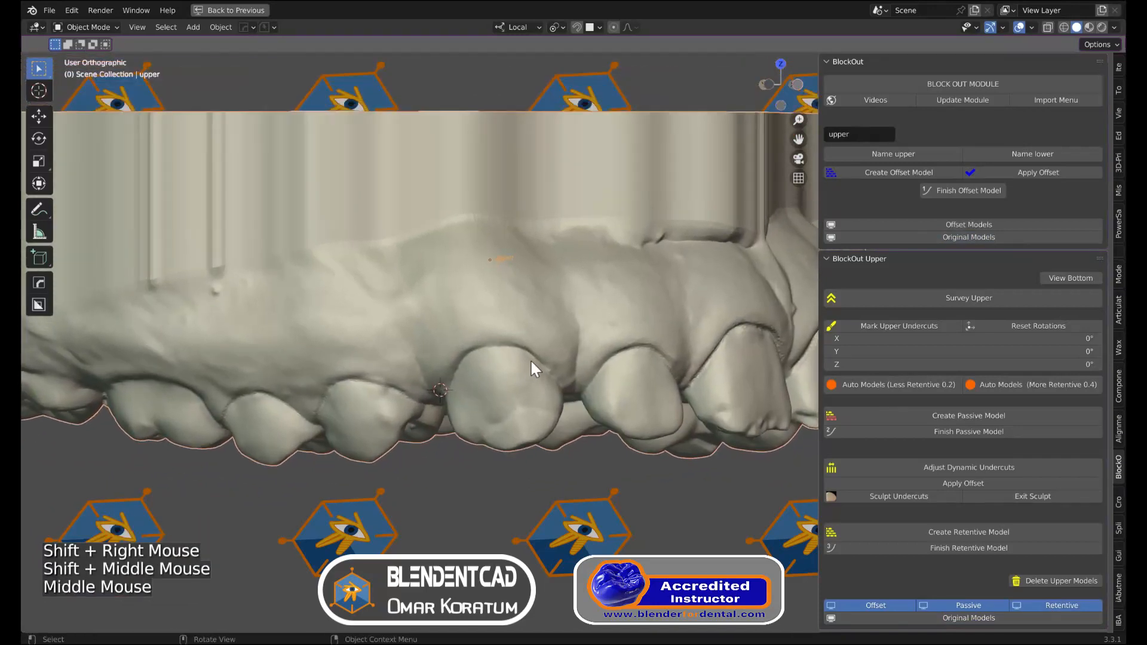
Add a single-vertex mesh at the 3D cursor
key(shift+a)
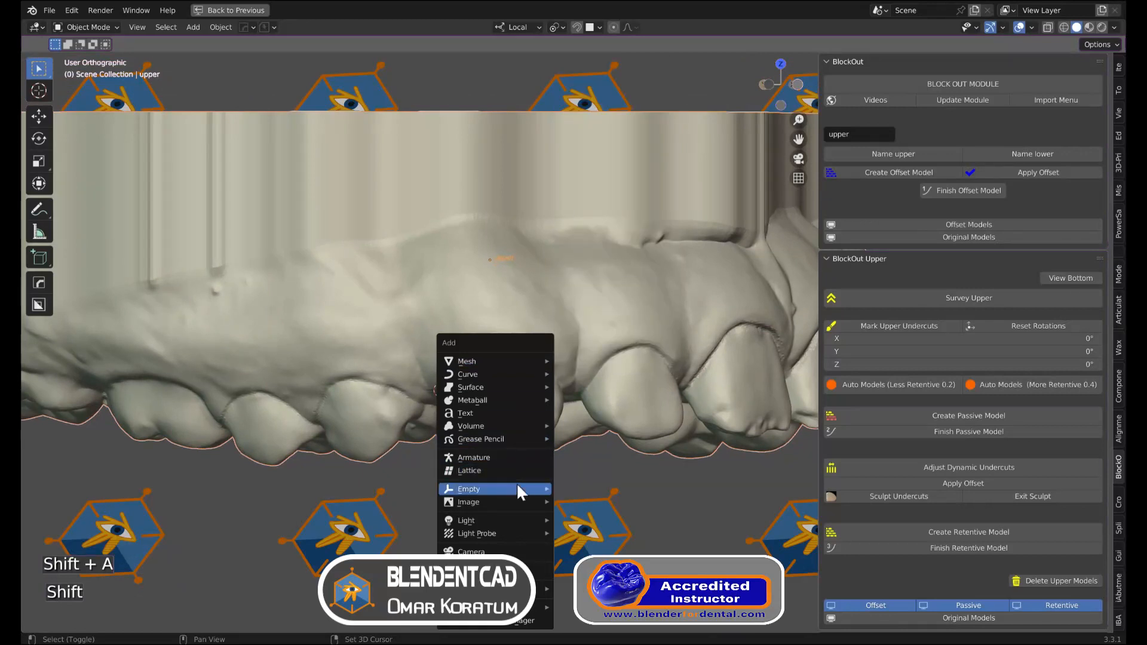
mouse_move(524, 359)
mouse_move(655, 239)
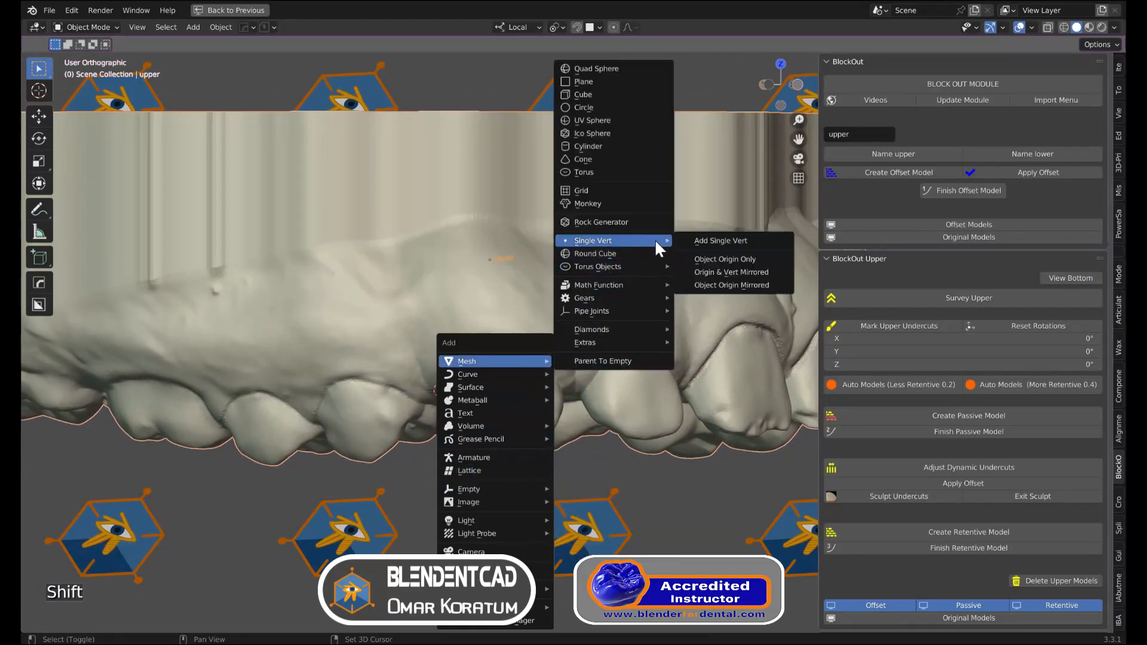
click(691, 236)
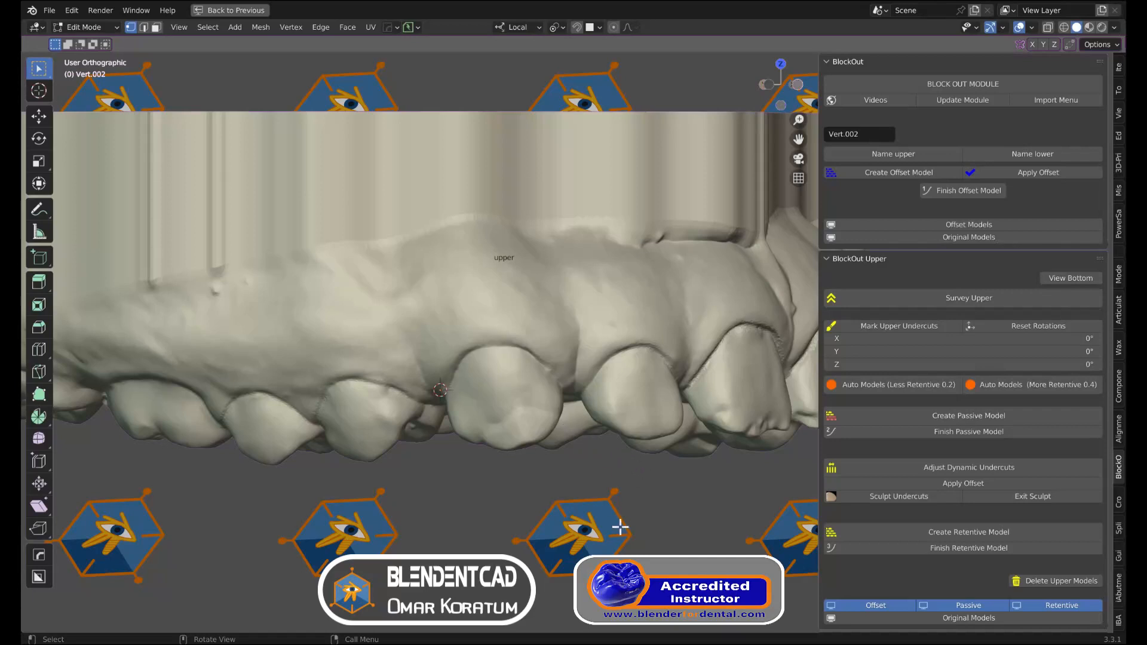
Extrude the single vertex 1 mm upward along its local Z axis
key(e)
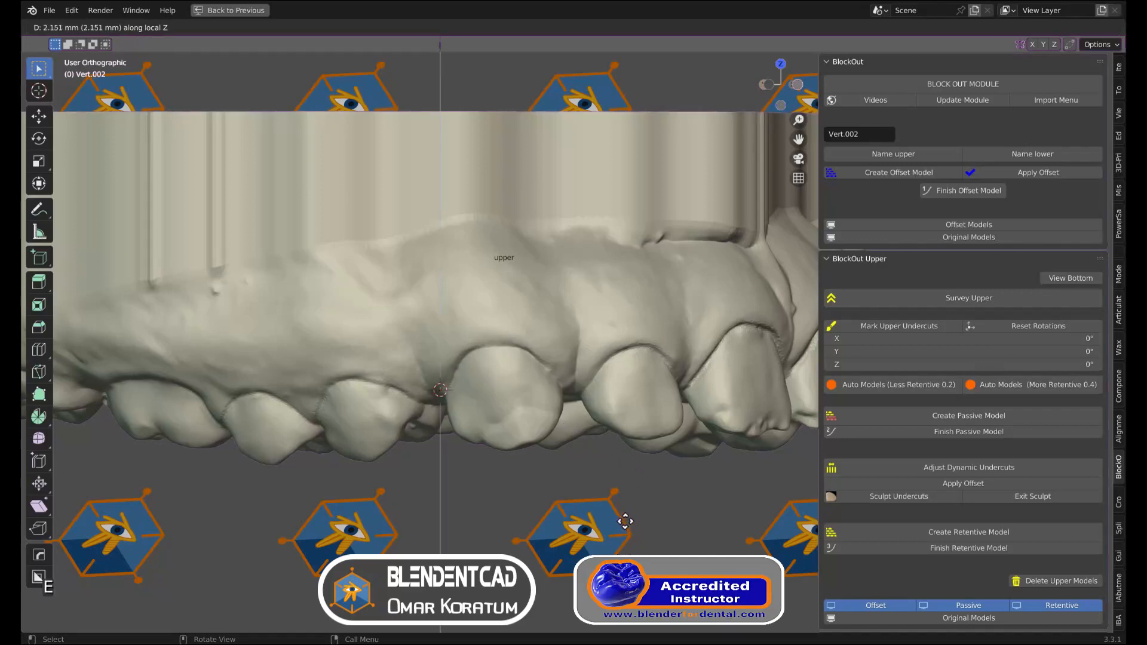
click(624, 515)
click(209, 561)
text(1)
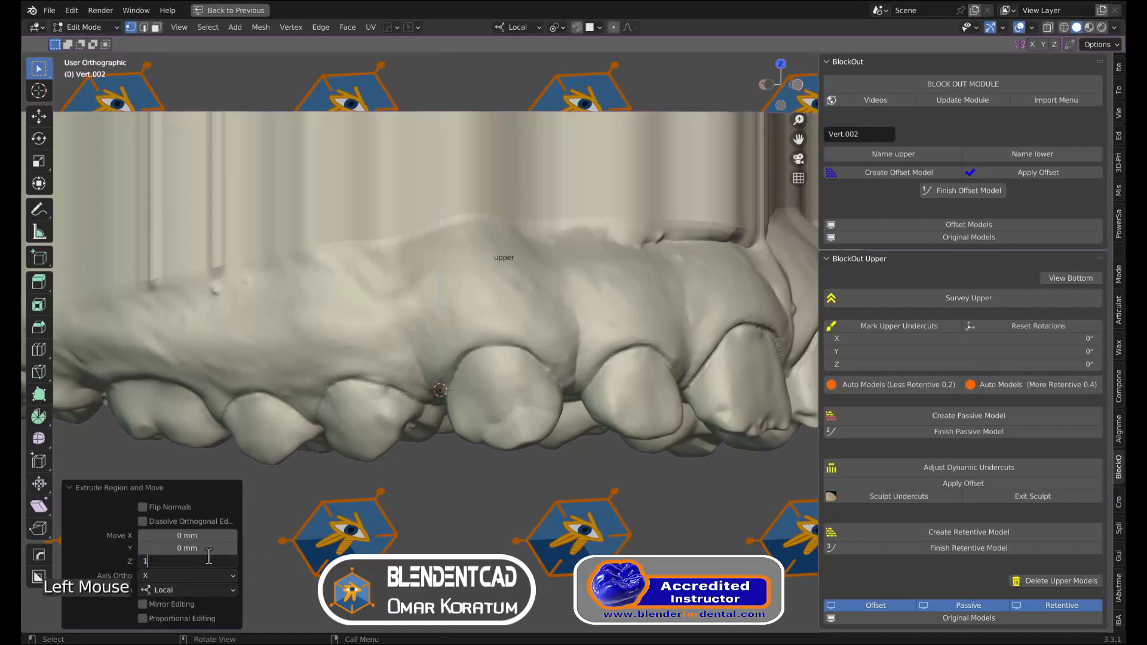
key(Return)
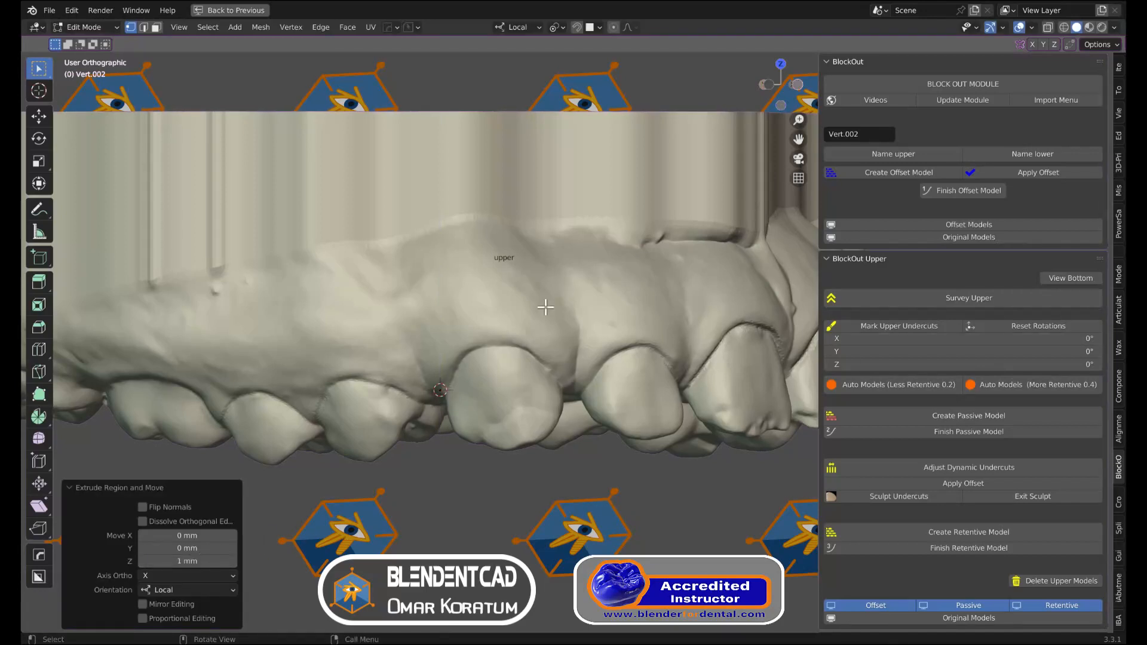
Extrude the top vertex of the line another 2 mm along local Z
key(e)
click(542, 379)
click(184, 561)
text(2)
key(Return)
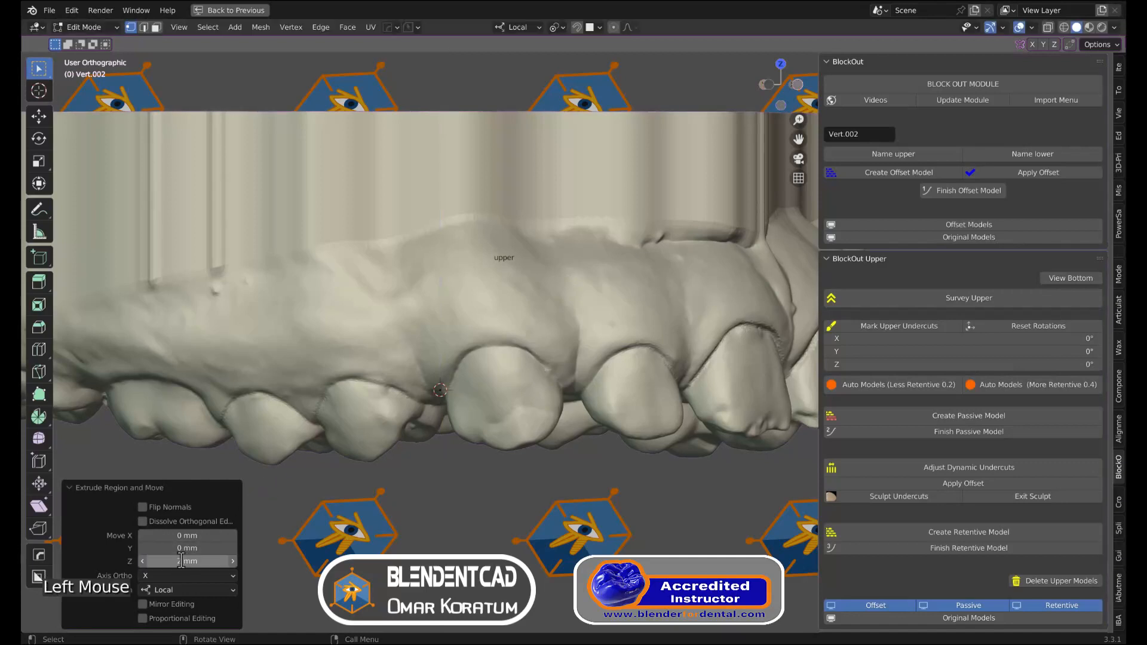
Extrude the top vertex a further 3 mm along local Z to extend the line
key(e)
key(z)
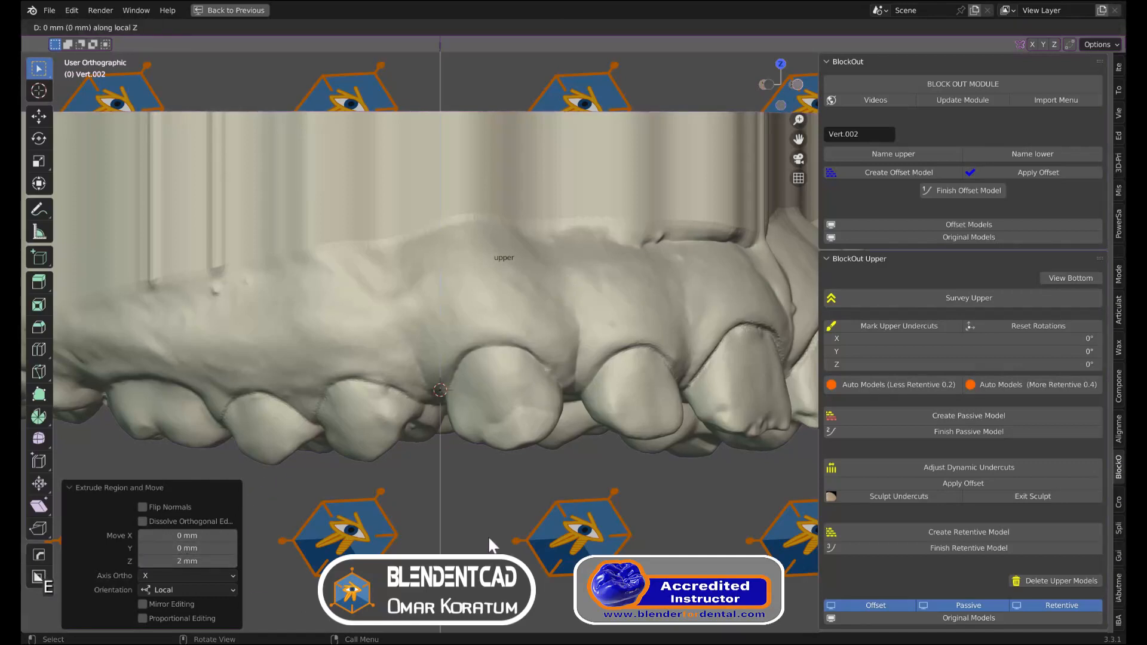
click(492, 509)
click(209, 561)
text(3)
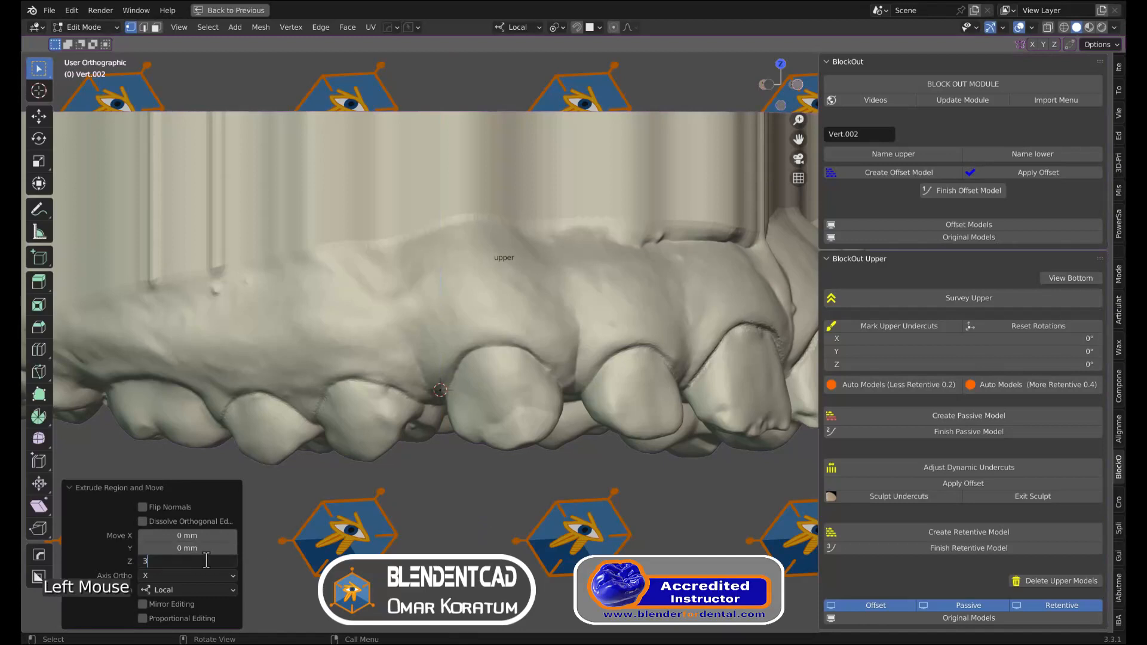
key(Return)
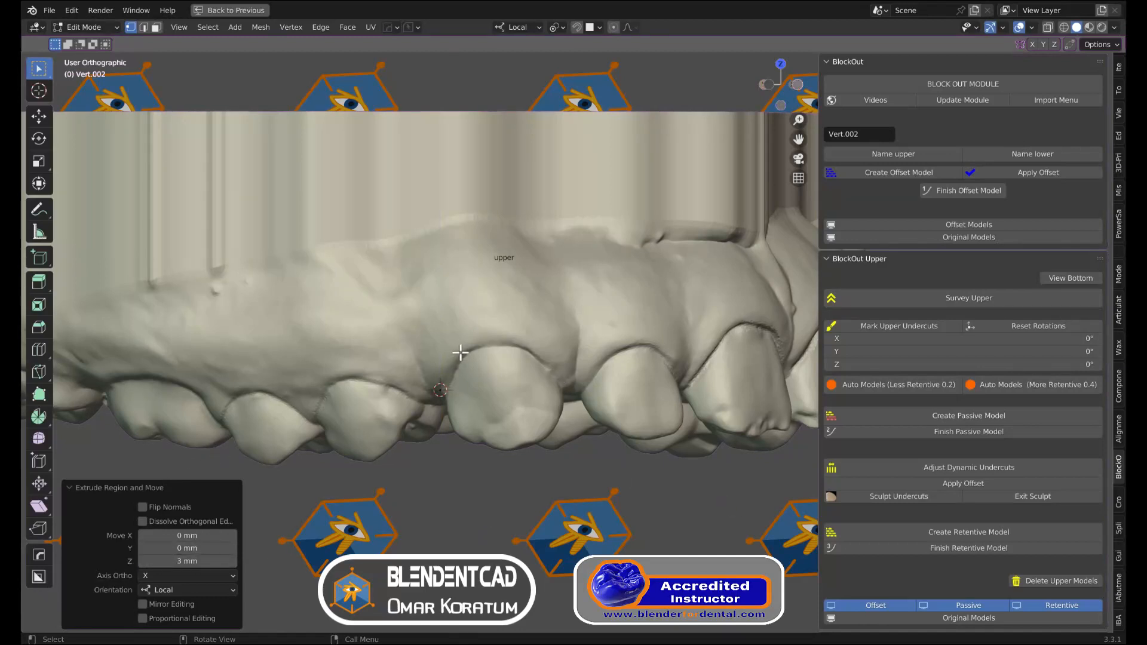
Enable In Front display for the extruded vertex line and select all of its vertices
key(ctrl+space)
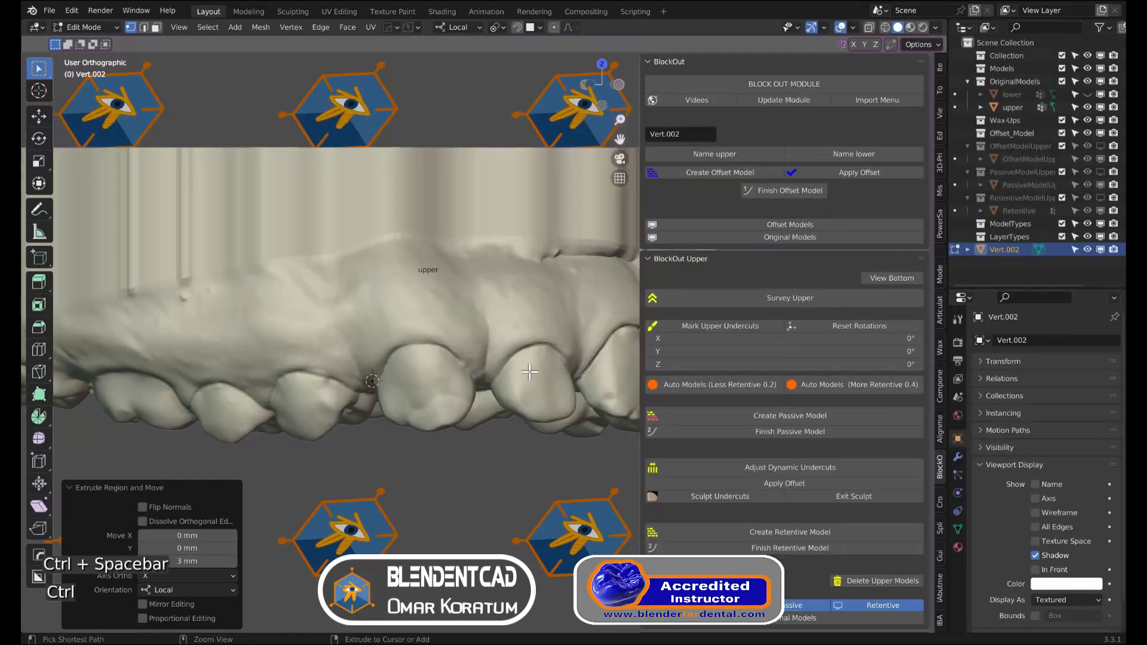
click(959, 441)
click(1035, 570)
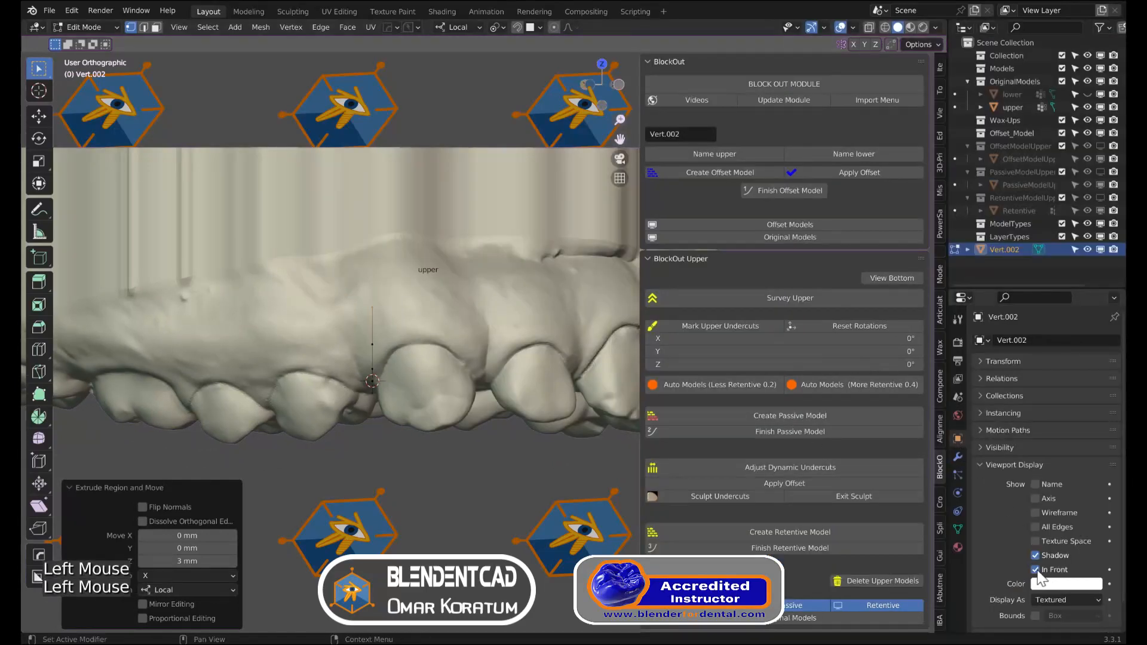
key(a)
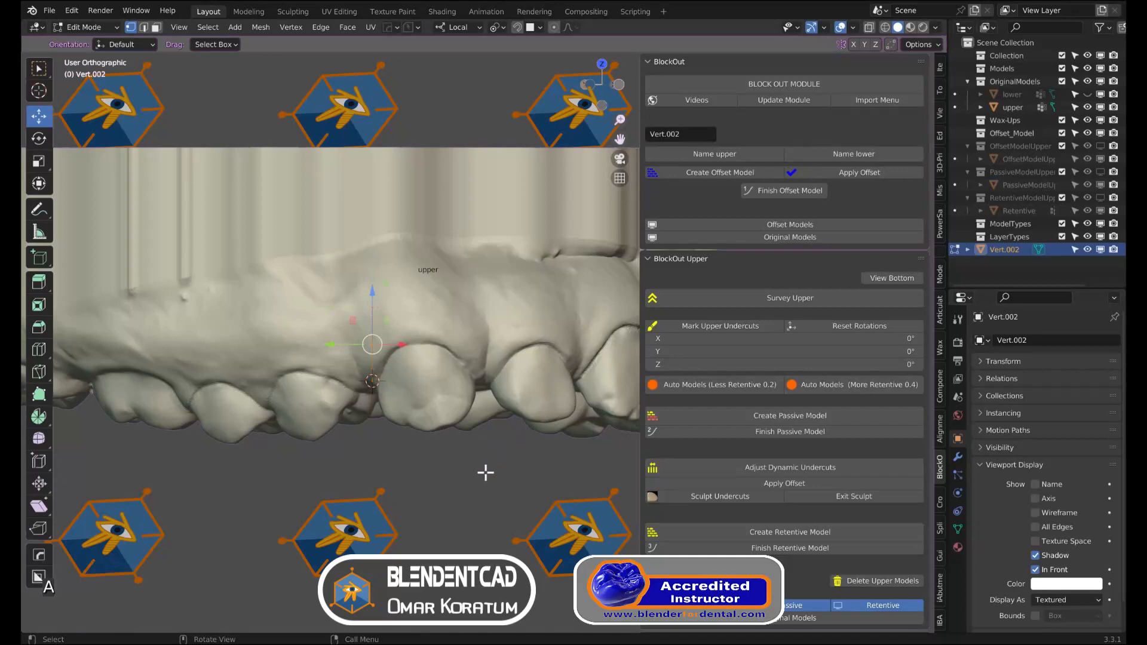
key(ctrl+space)
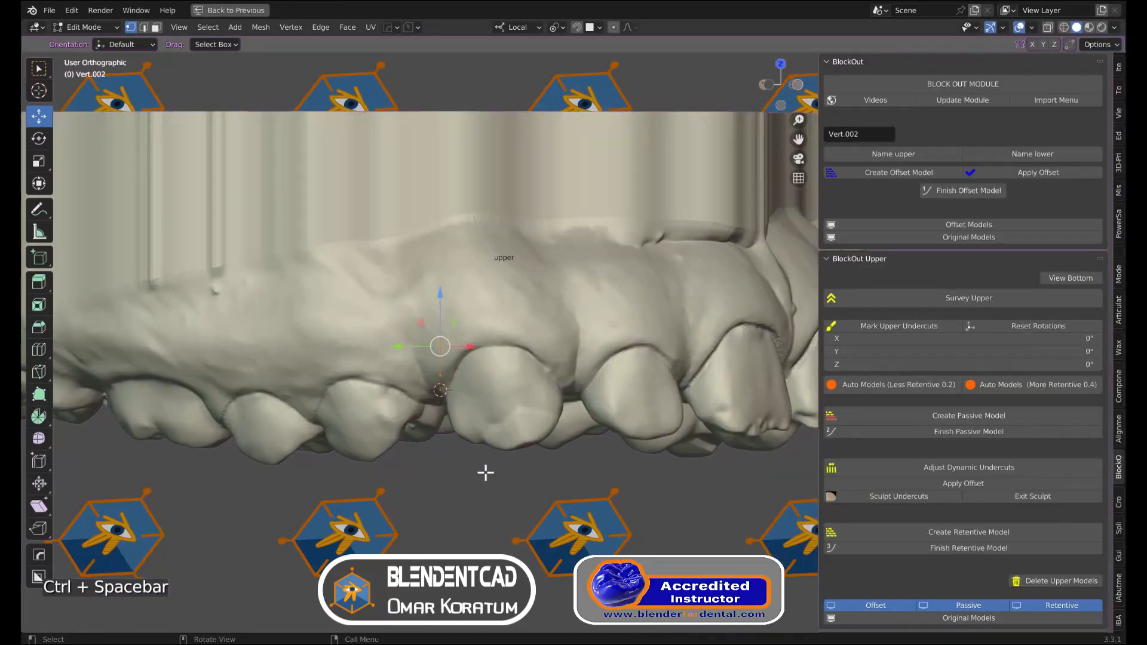
Enable snapping with Face Project as the target for moves, and switch to edge selection
click(578, 27)
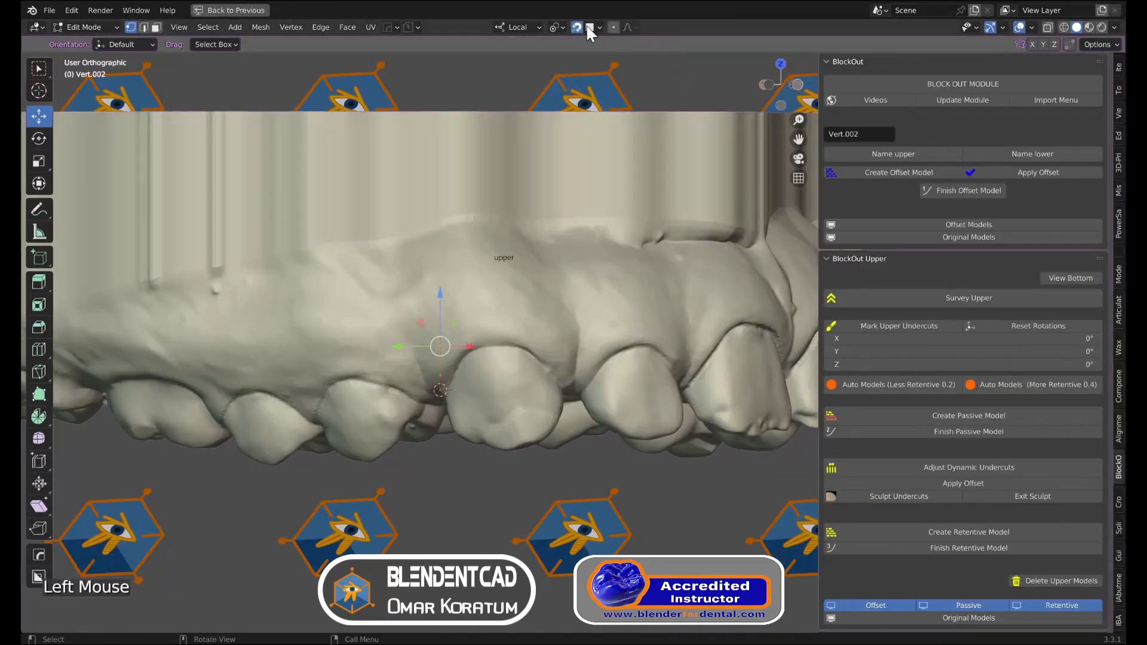
click(595, 27)
click(599, 27)
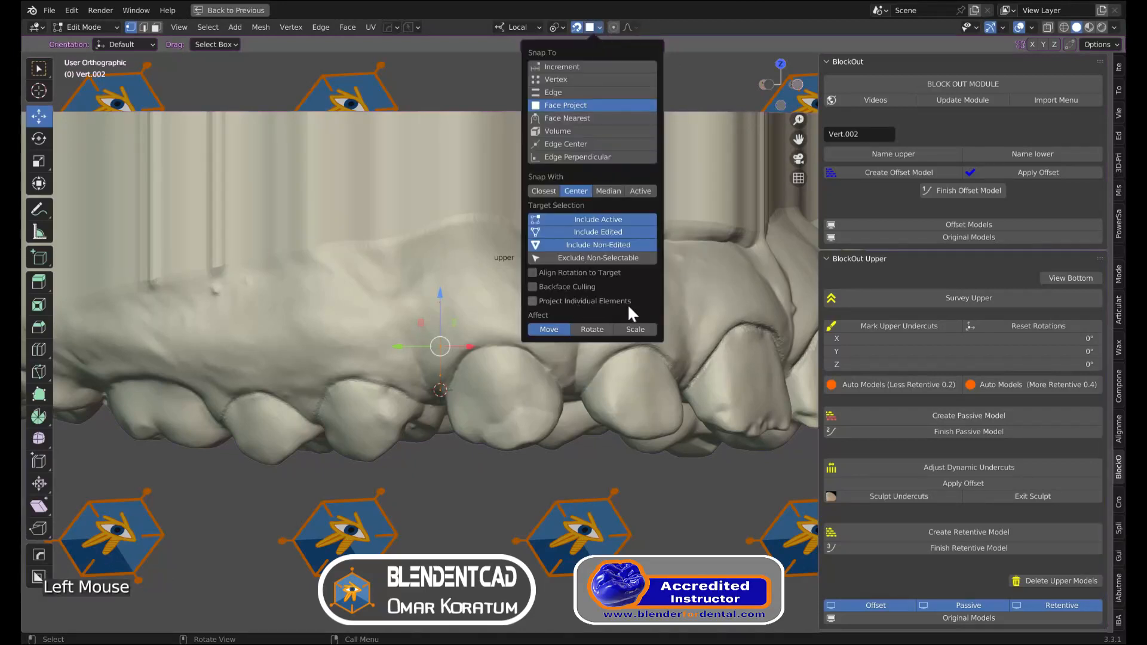
key(Tab)
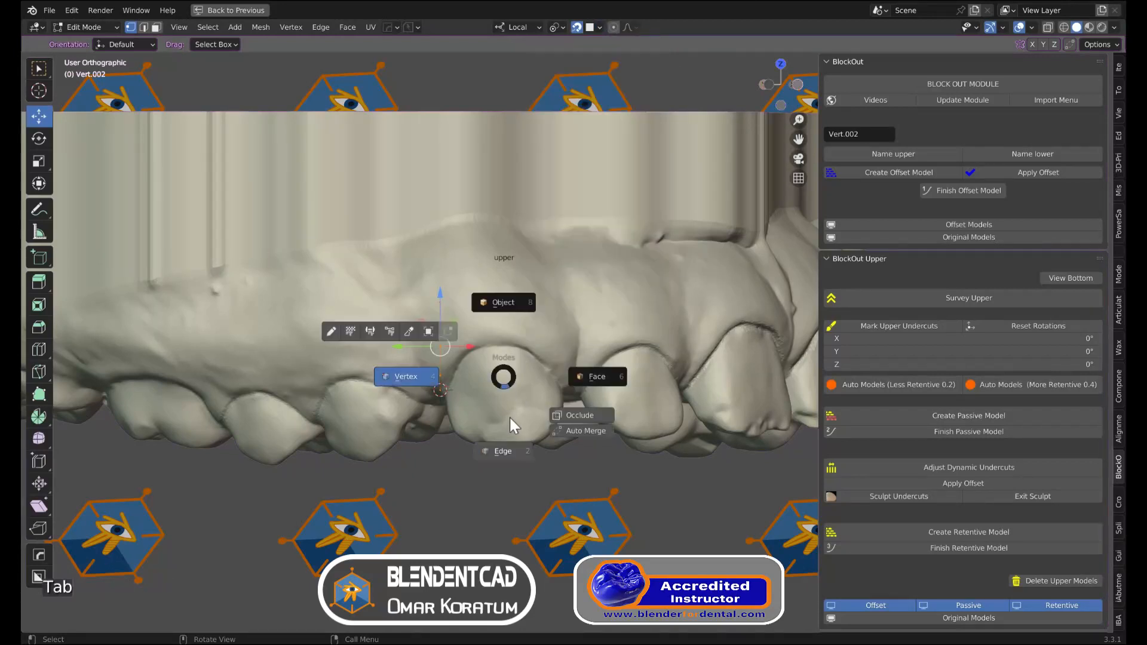
click(512, 447)
Extrude the vertical edge line repeatedly along the gums over the first canine and lateral incisor, following the scalloped gingival margin
key(e)
click(470, 312)
key(e)
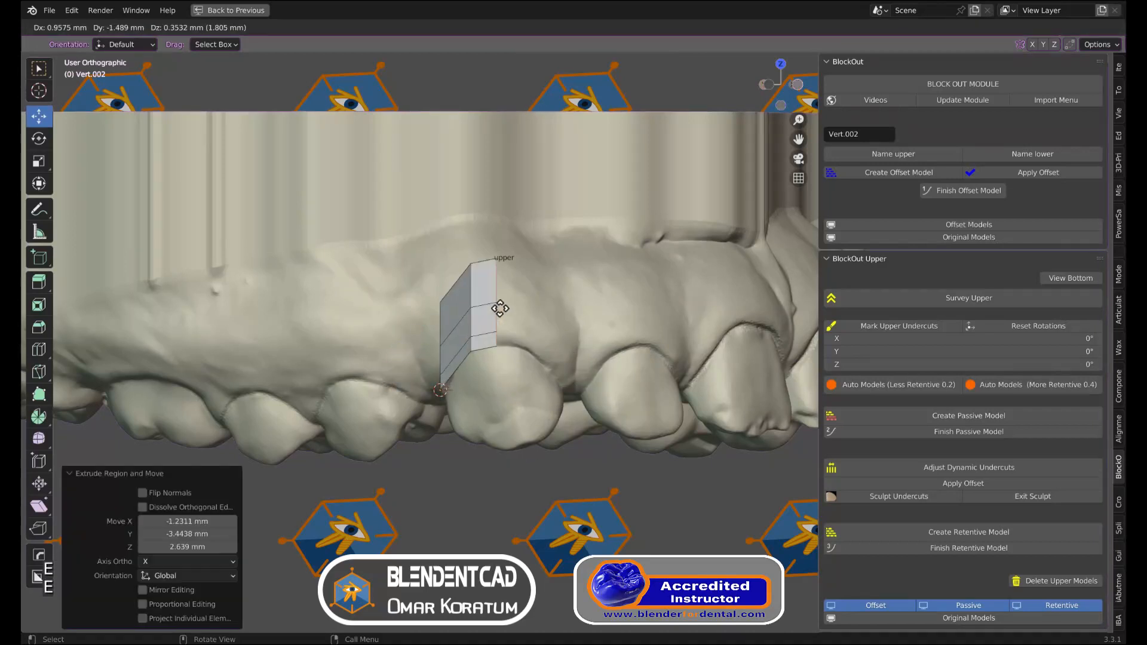
click(500, 308)
key(e)
click(536, 322)
scroll(536, 322, up, 1)
shift+middle_drag(492, 317, 454, 322)
key(e)
click(471, 351)
key(e)
click(520, 307)
key(e)
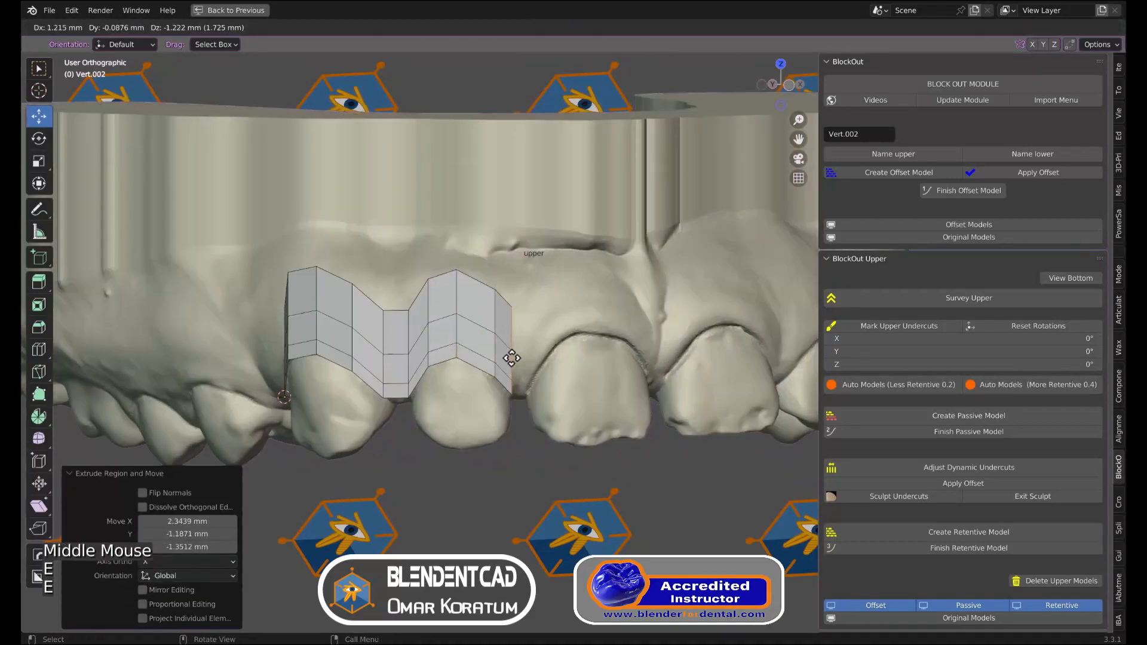
click(510, 356)
Continue extruding the strip's end edge over both central incisors, arching above each tooth and dipping between them
shift+middle_drag(529, 357, 499, 353)
key(e)
click(497, 327)
key(e)
click(530, 302)
shift+middle_drag(529, 301, 436, 304)
middle_drag(436, 303, 407, 304)
key(e)
click(390, 307)
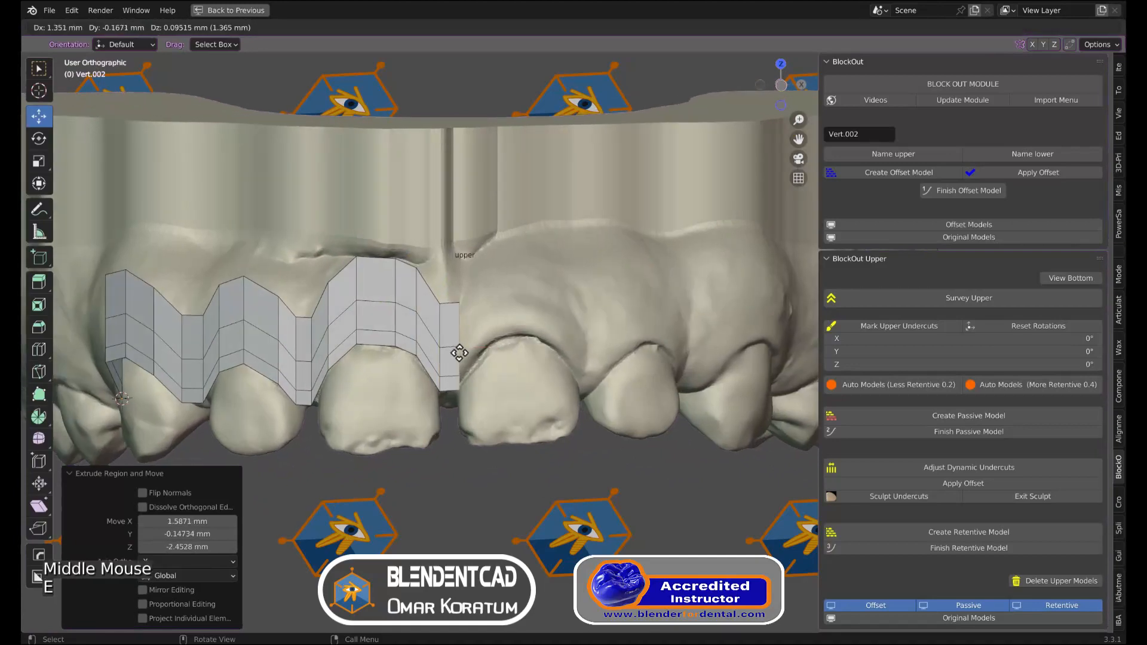
click(504, 303)
key(e)
click(542, 302)
shift+middle_drag(542, 302, 457, 303)
middle_drag(457, 303, 427, 303)
key(e)
click(471, 323)
key(e)
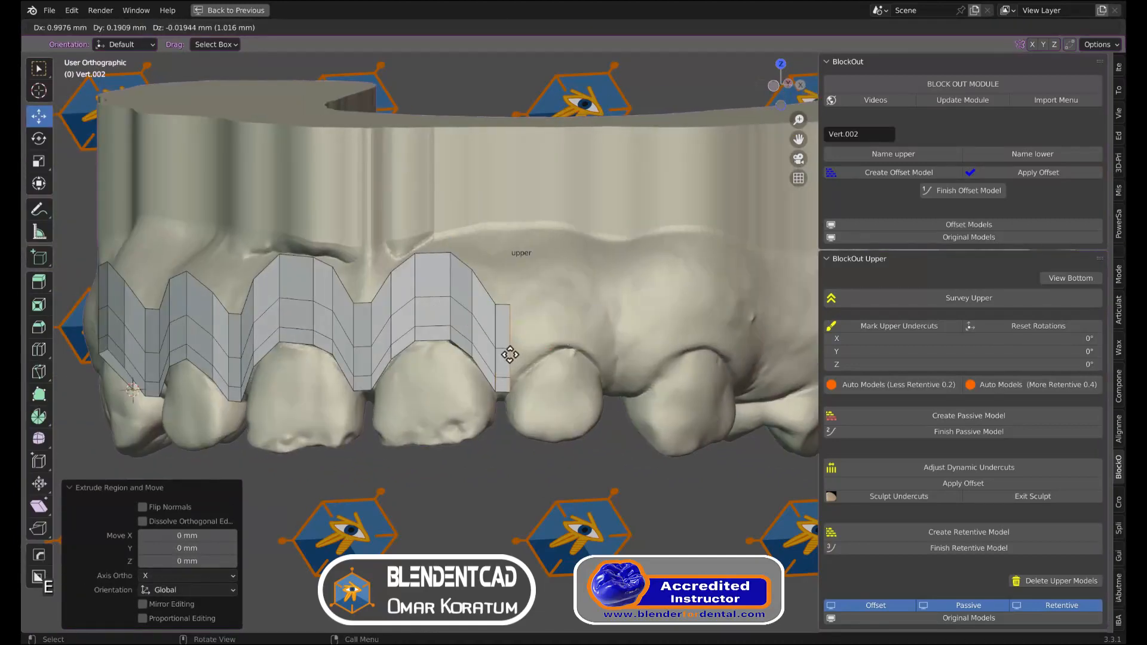
Extend the strip over the opposite lateral incisor and canine by extruding its end edge along the gum margin
shift+middle_drag(576, 309, 472, 311)
middle_drag(472, 311, 439, 312)
key(e)
click(471, 353)
key(e)
click(511, 363)
shift+middle_drag(609, 320, 477, 334)
key(e)
click(527, 366)
middle_drag(528, 364, 587, 342)
scroll(580, 344, down, 4)
scroll(509, 353, up, 3)
scroll(556, 339, down, 2)
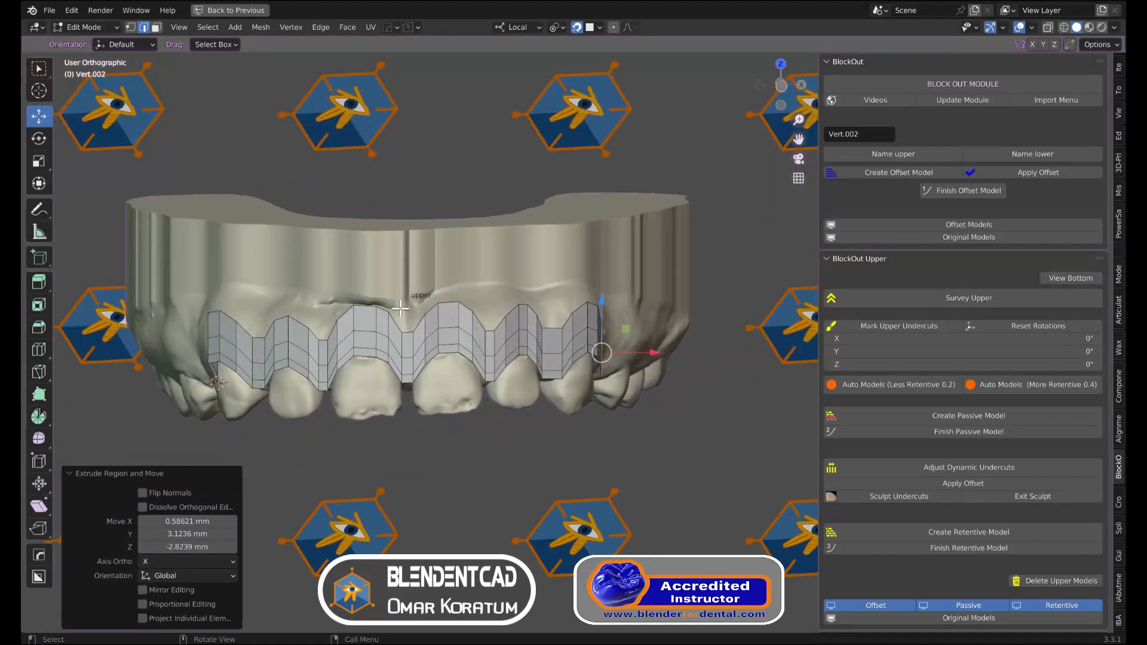
key(Tab)
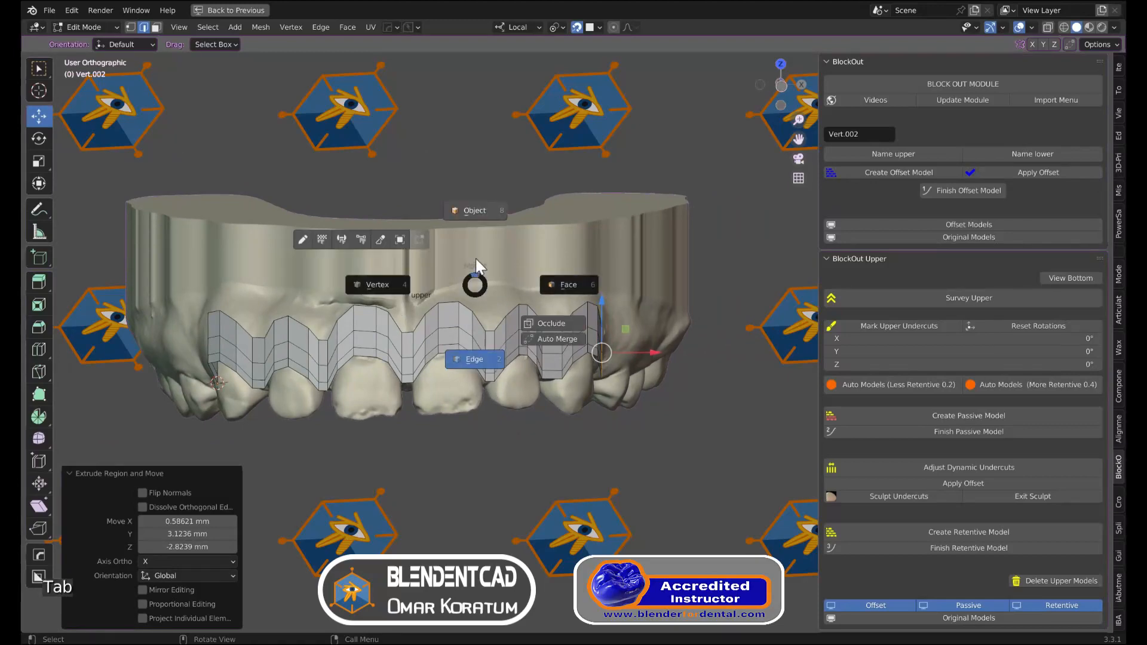
click(484, 212)
key(Tab)
click(485, 299)
scroll(585, 312, up, 3)
mouse_move(585, 312)
middle_down()
mouse_move(461, 310)
mouse_move(598, 335)
mouse_move(584, 307)
middle_up()
scroll(584, 307, down, 1)
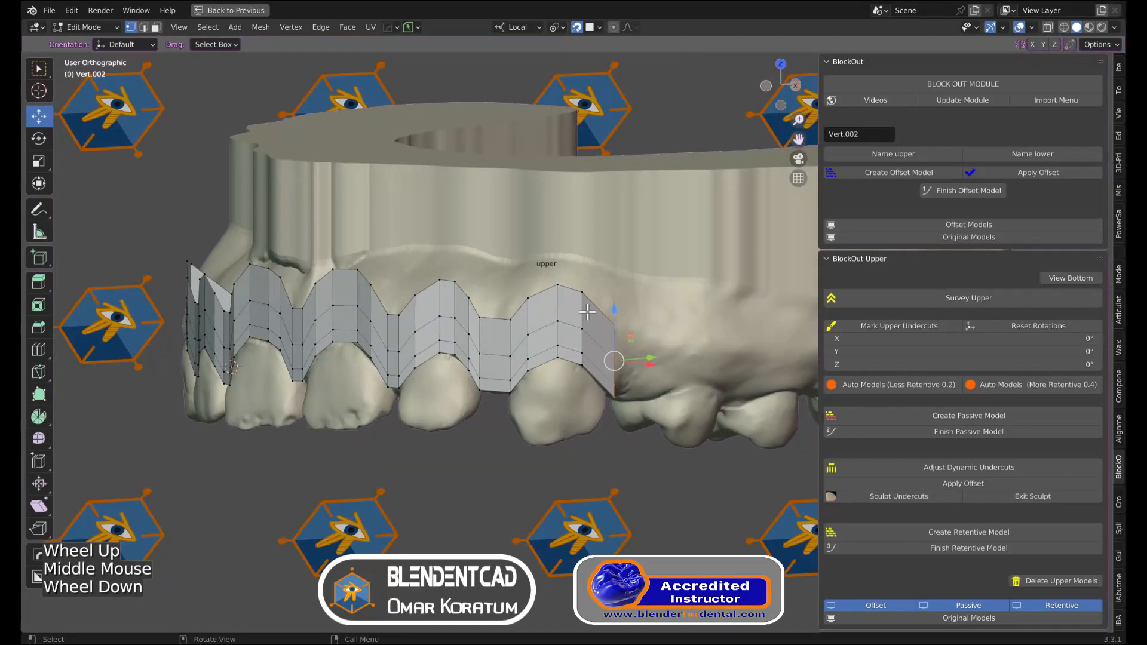
Select the entire upper row of faces along the strip by shortest path and separate it into its own object
key(Tab)
click(696, 330)
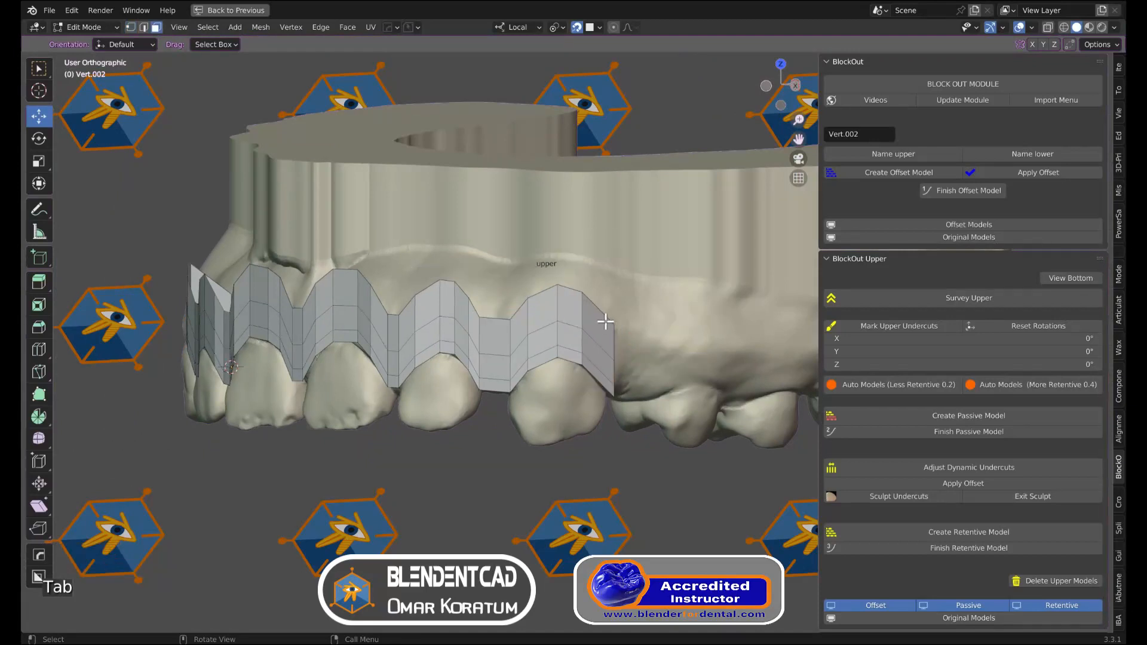
click(606, 322)
middle_drag(605, 321, 333, 325)
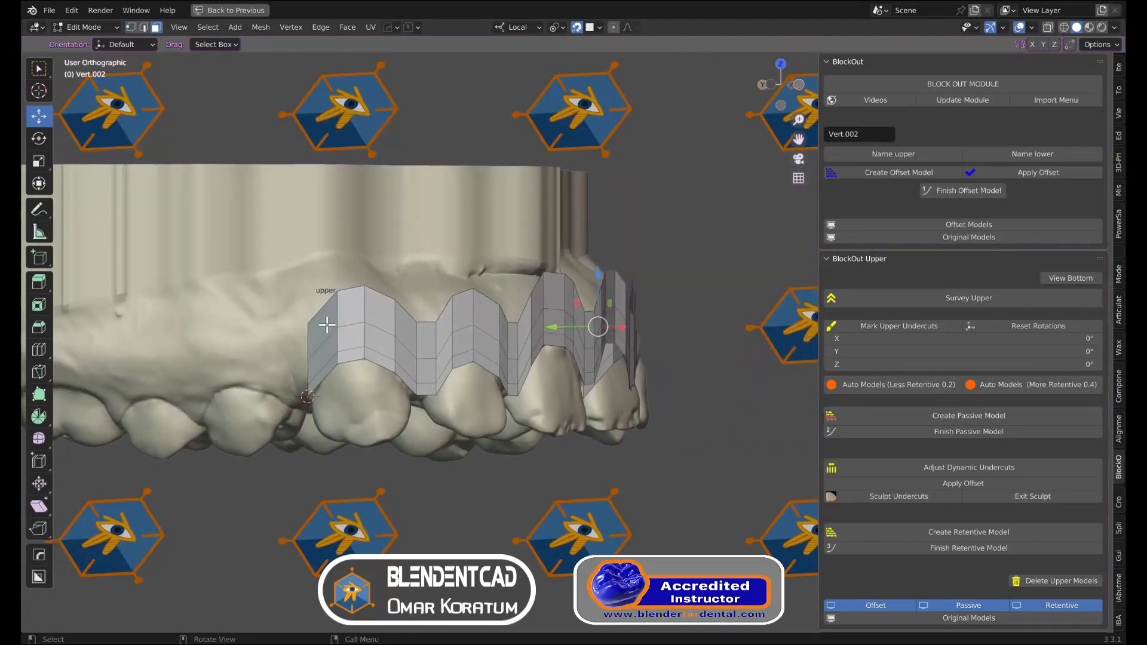
ctrl+click(325, 325)
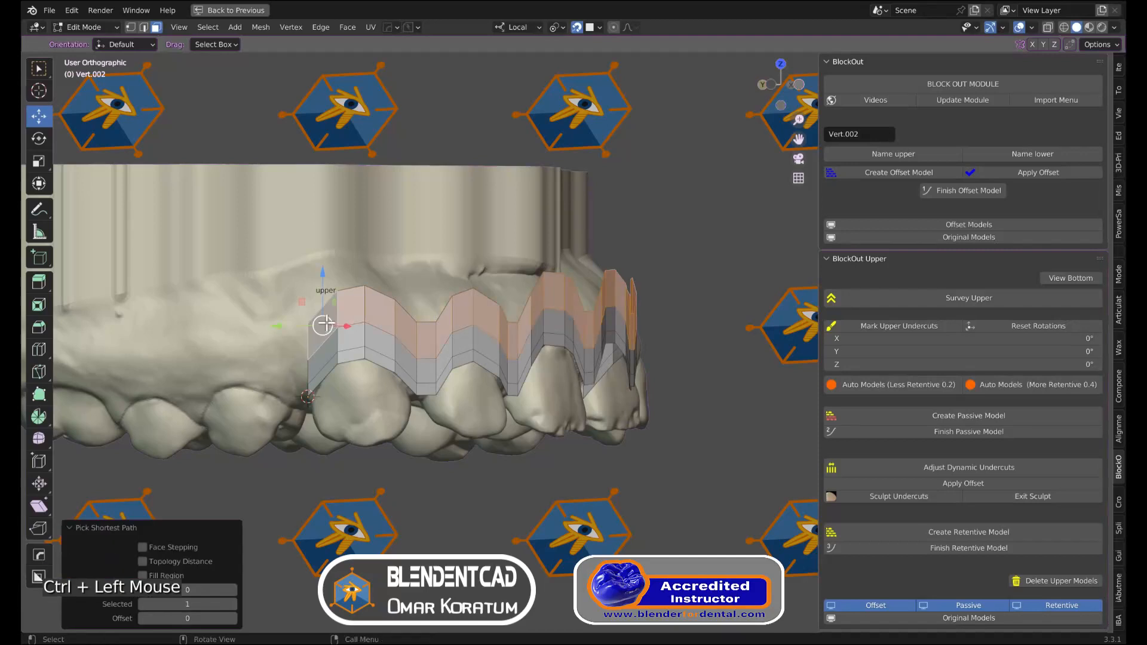
key(p)
click(327, 323)
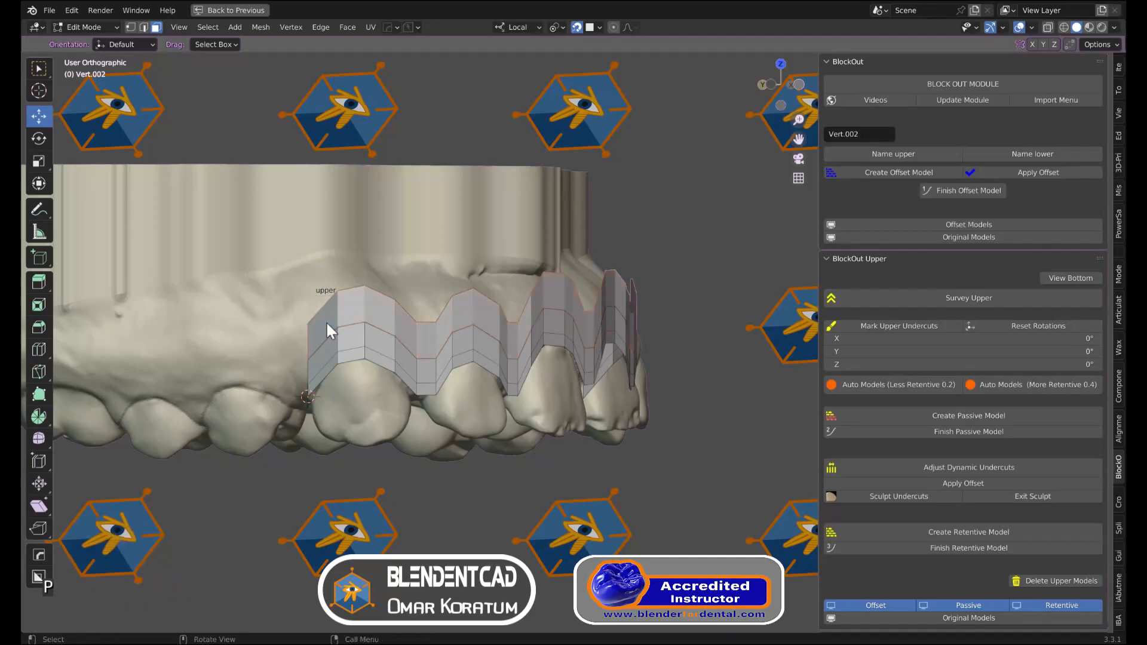
Select the strip's lowest row of faces from end to end and separate that selection into its own object
click(322, 374)
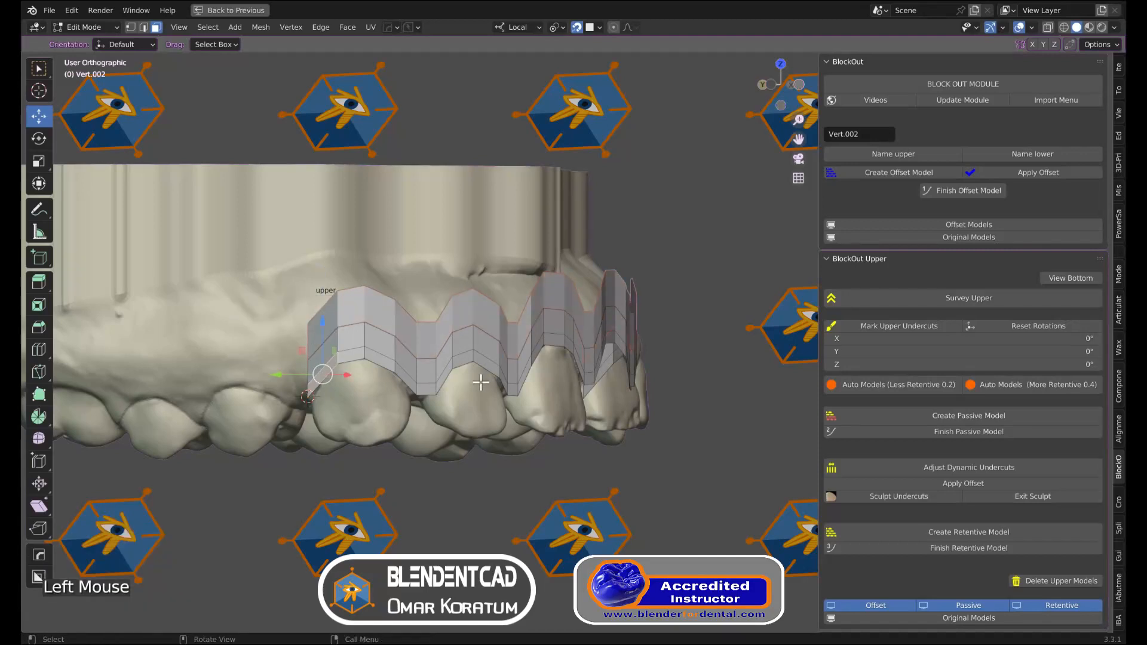
middle_drag(480, 382, 412, 381)
shift+middle_drag(538, 376, 370, 379)
middle_drag(669, 366, 440, 376)
ctrl+click(450, 379)
key(p)
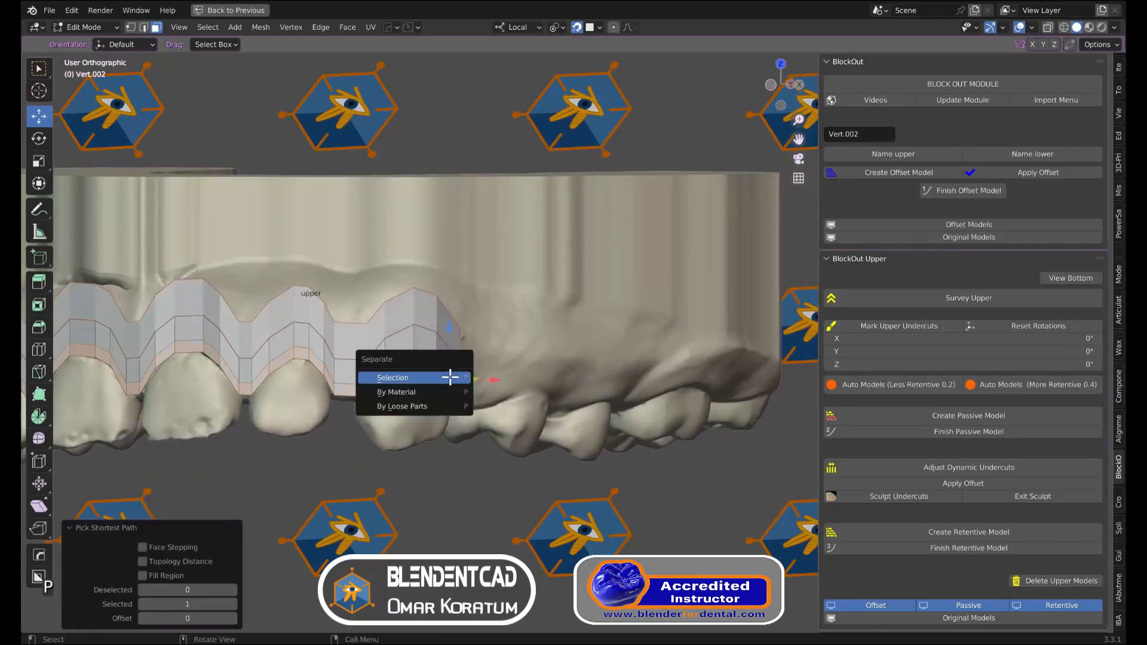
Select all edges of the remaining middle strip in edge selection mode and set the edges' Mean Bevel Weight to 1
key(Tab)
click(446, 349)
key(Tab)
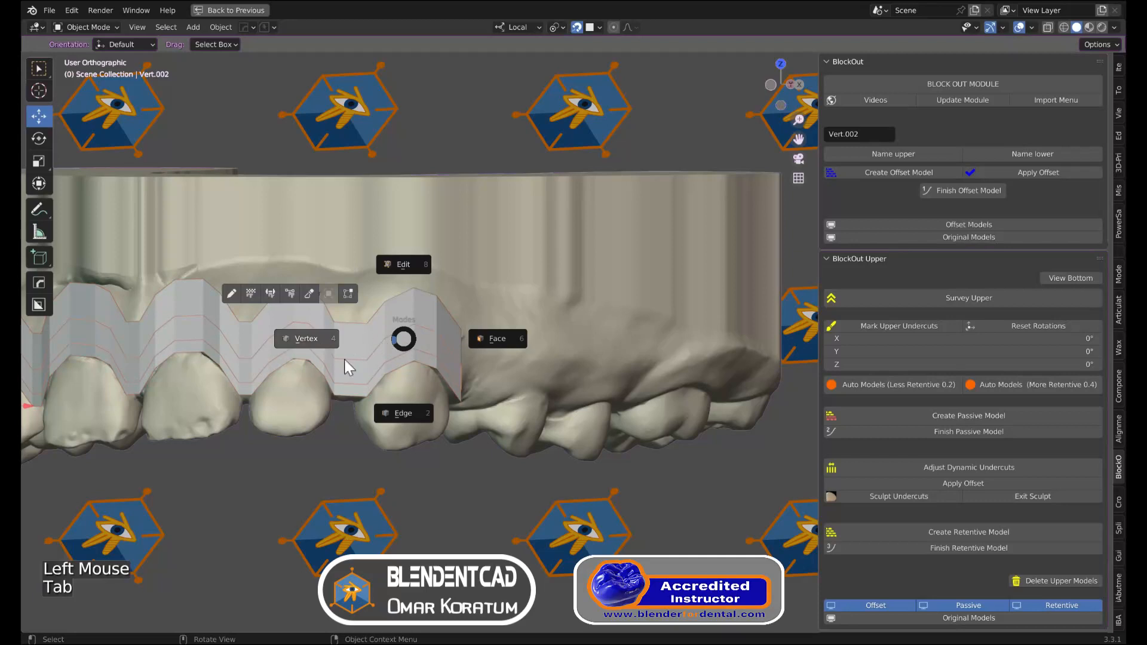
click(407, 418)
shift+middle_drag(310, 463, 389, 479)
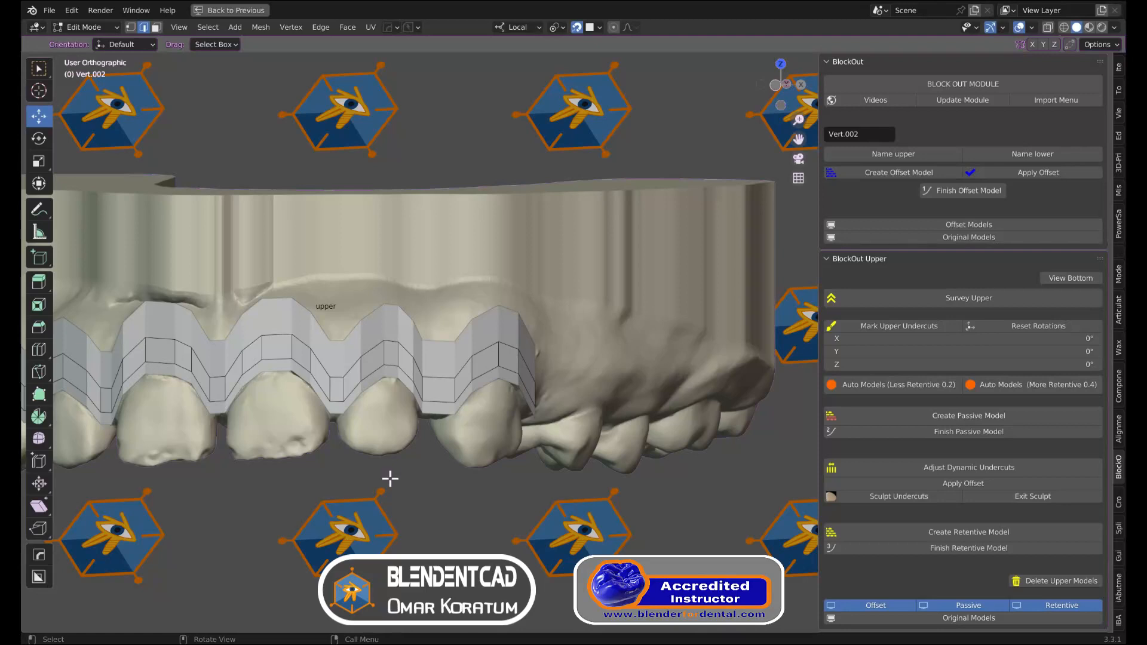
key(a)
click(1119, 67)
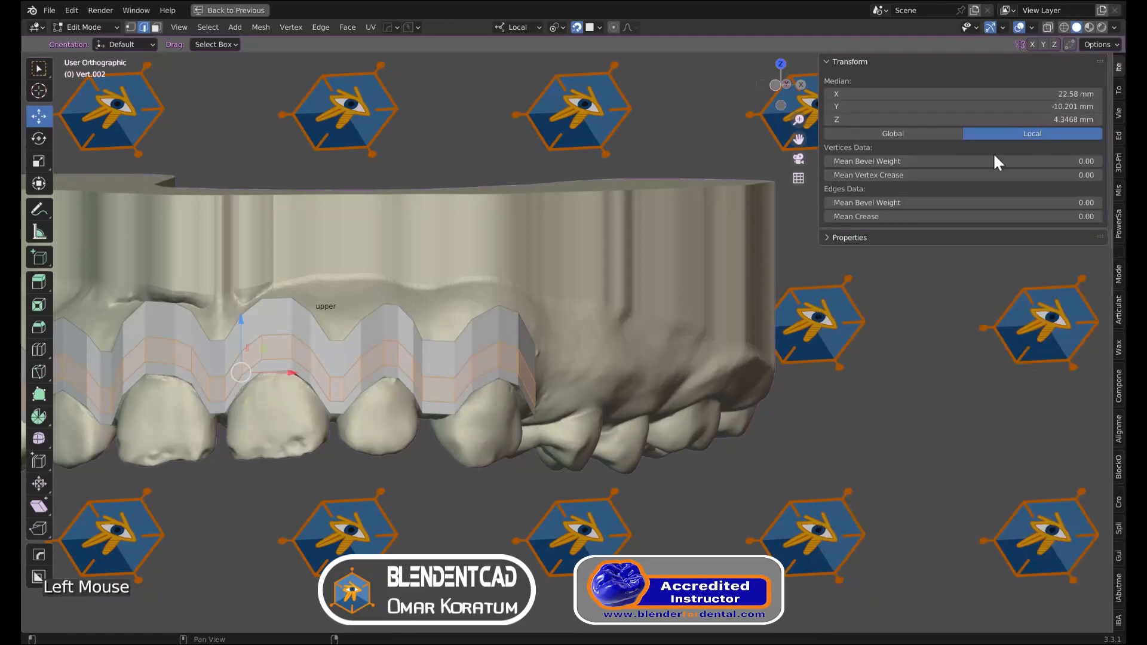
double_click(891, 204)
text(1)
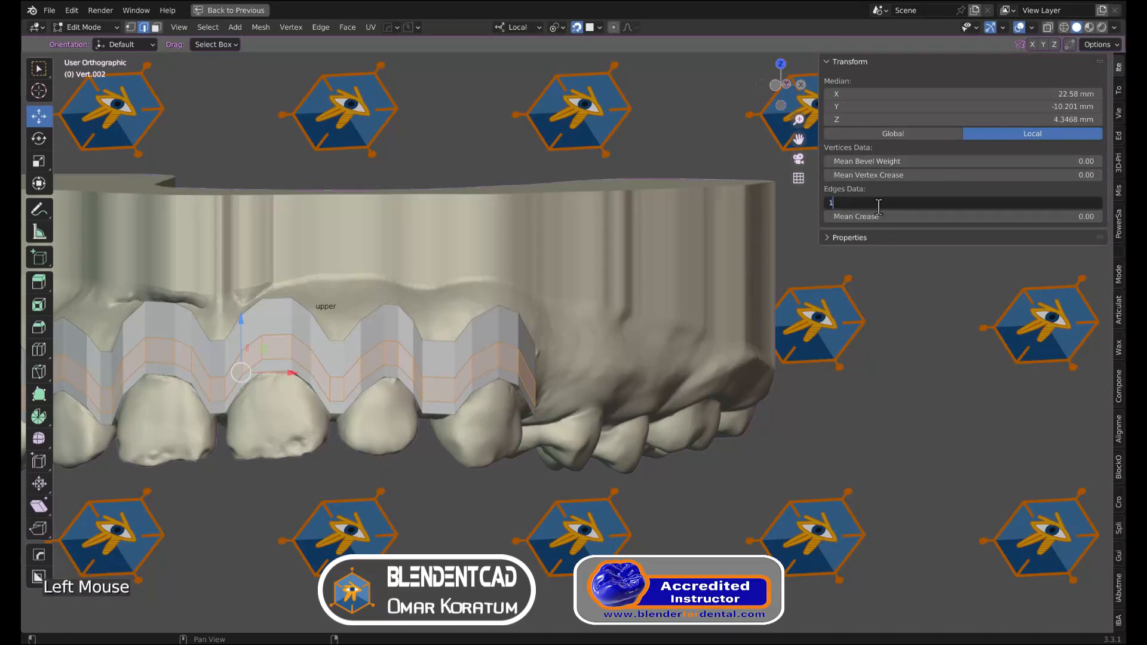
key(Return)
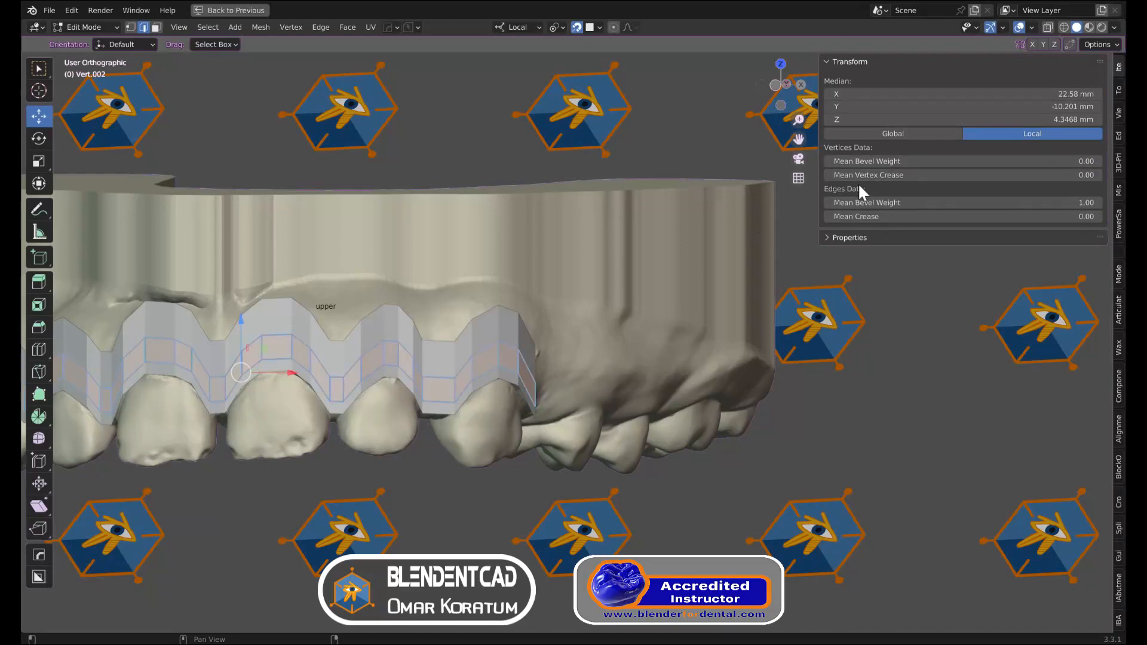
Inset the middle strip's faces by a narrow boundary margin, and turn snapping off after returning to Object Mode
scroll(327, 367, up, 2)
shift+scroll(326, 367, up, 1)
shift+middle_drag(326, 366, 354, 361)
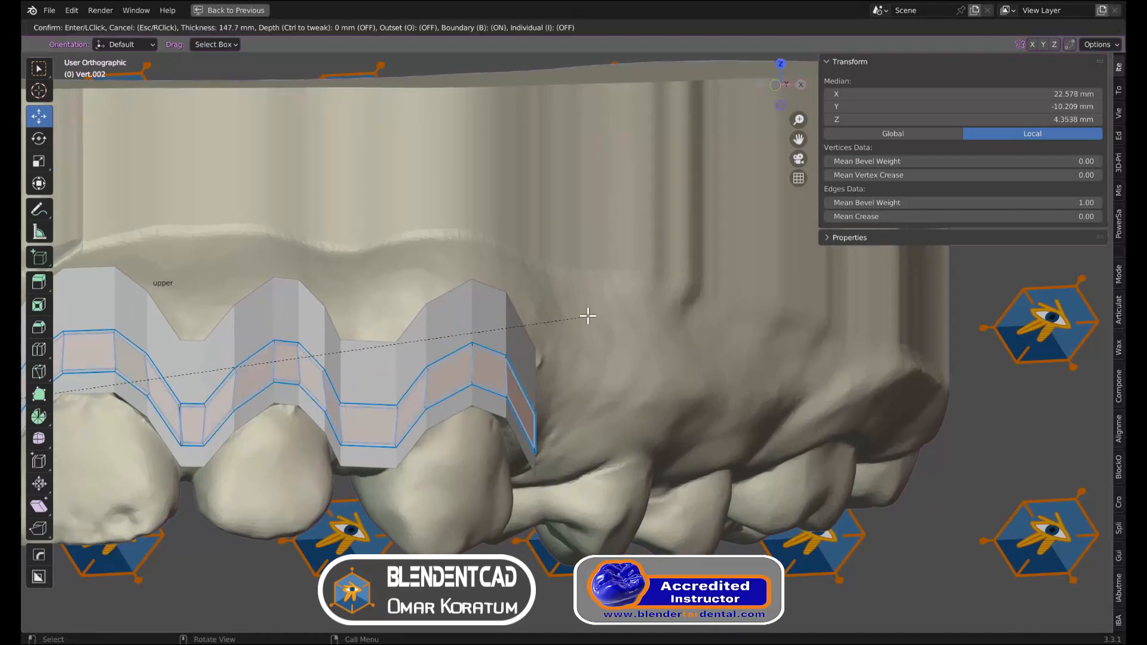
key(i)
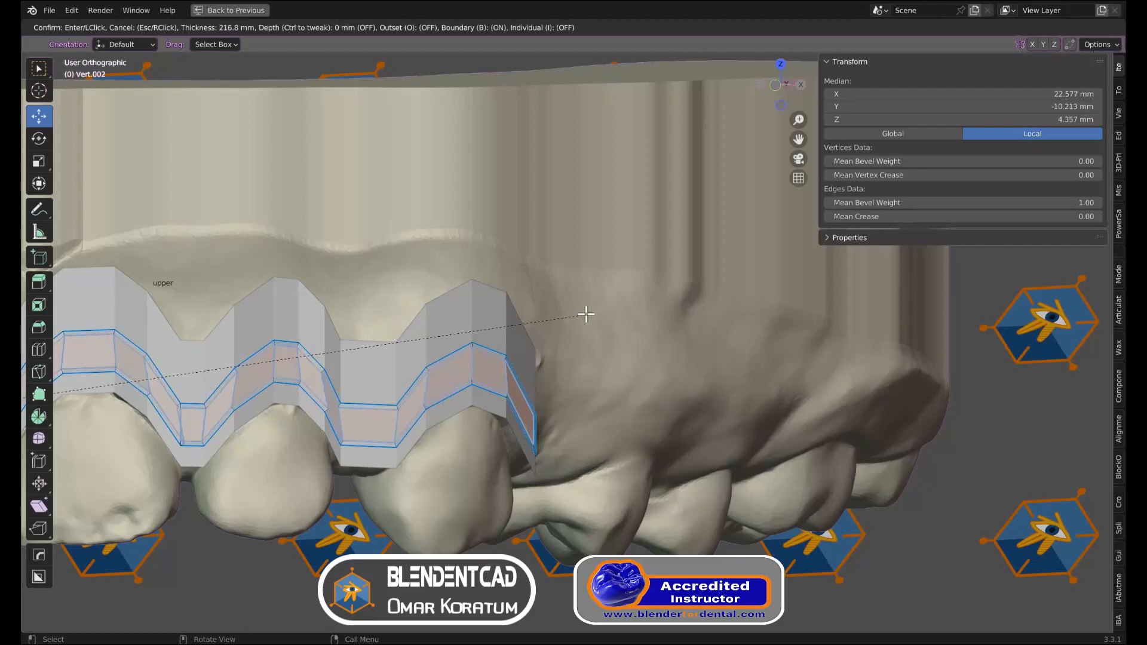
click(590, 315)
key(Tab)
click(577, 25)
scroll(400, 367, down, 2)
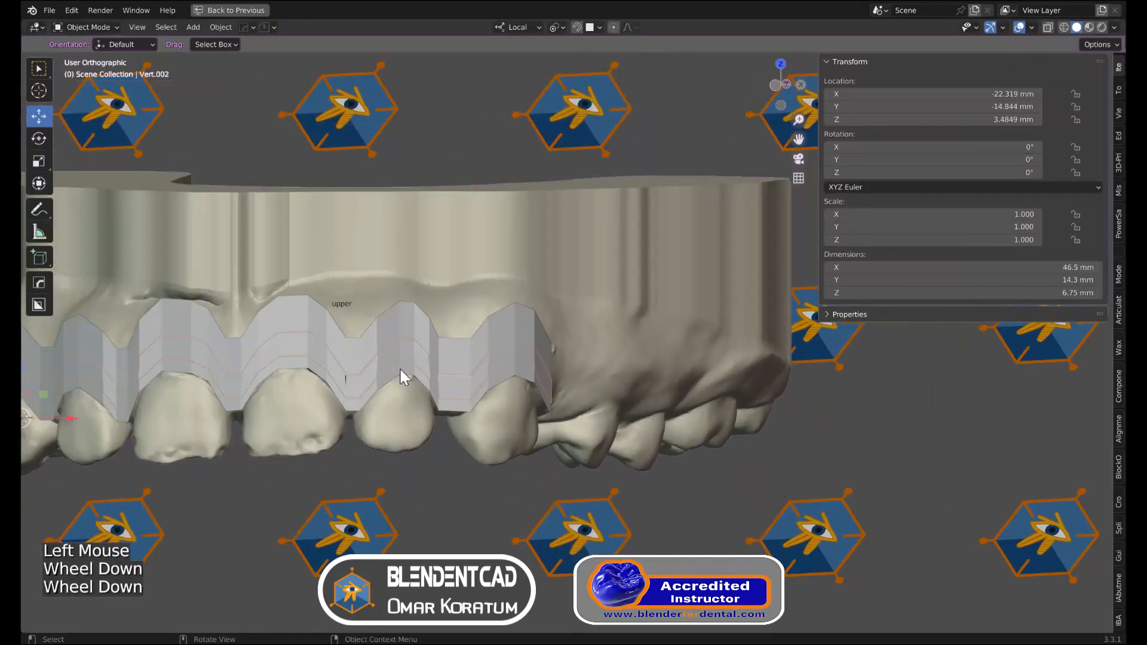
Add a Subdivision Surface modifier to the middle strip
middle_drag(400, 367, 424, 366)
key(ctrl+space)
click(958, 457)
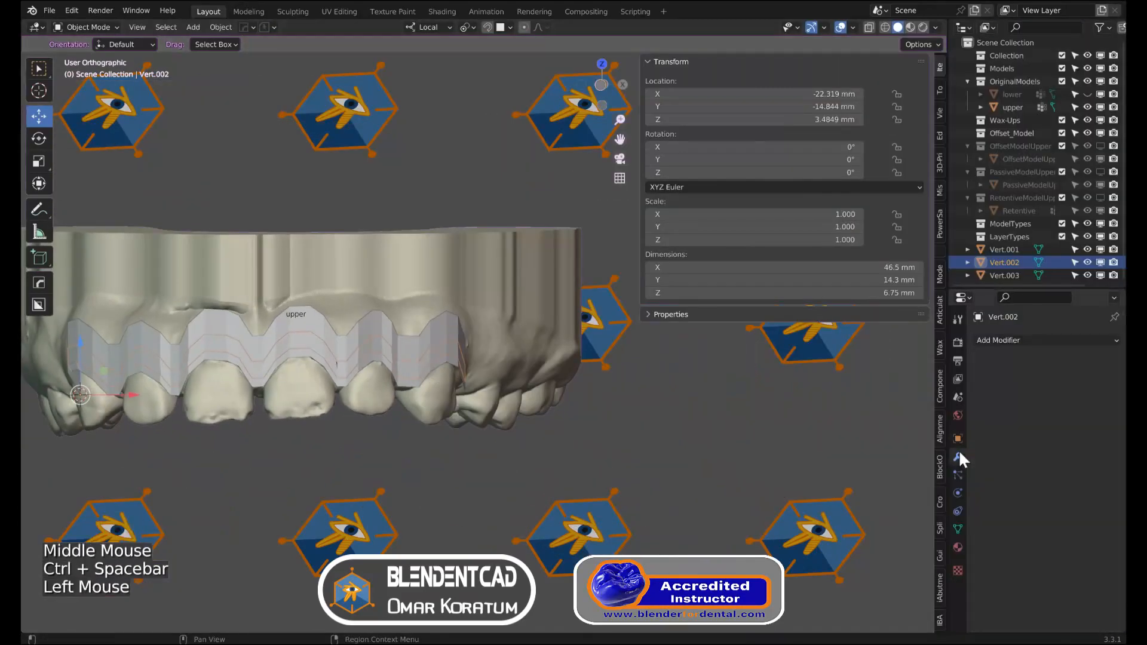
click(1002, 340)
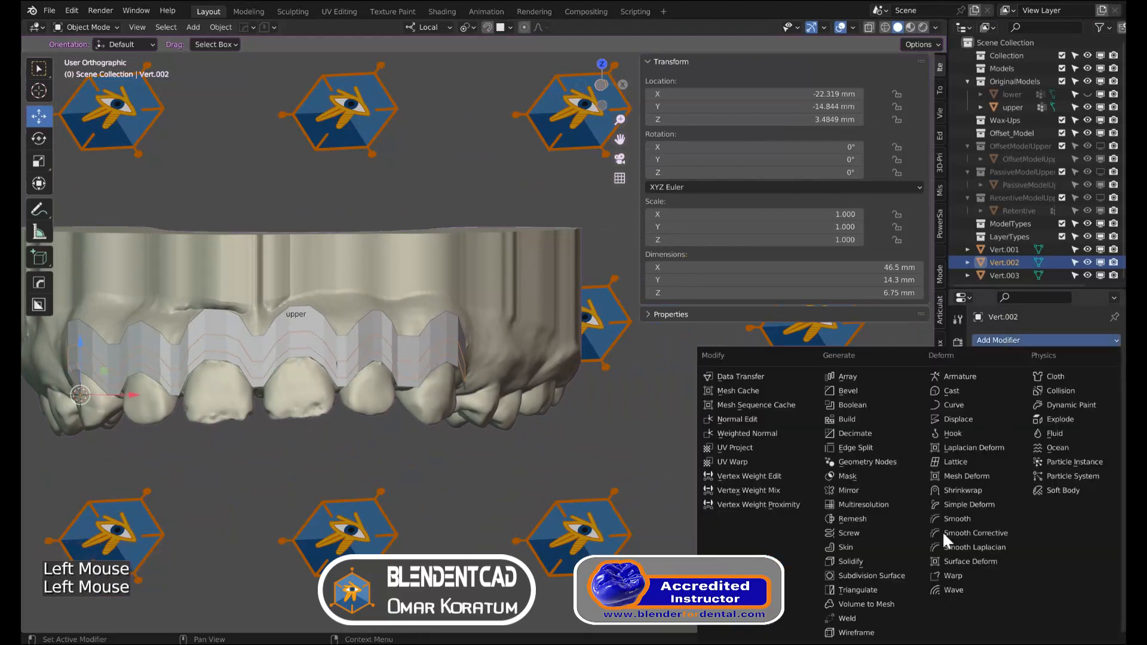
click(865, 576)
Add a Solidify modifier to the middle strip with 6 mm thickness and offset 0, and check the strip in isolation
click(1028, 341)
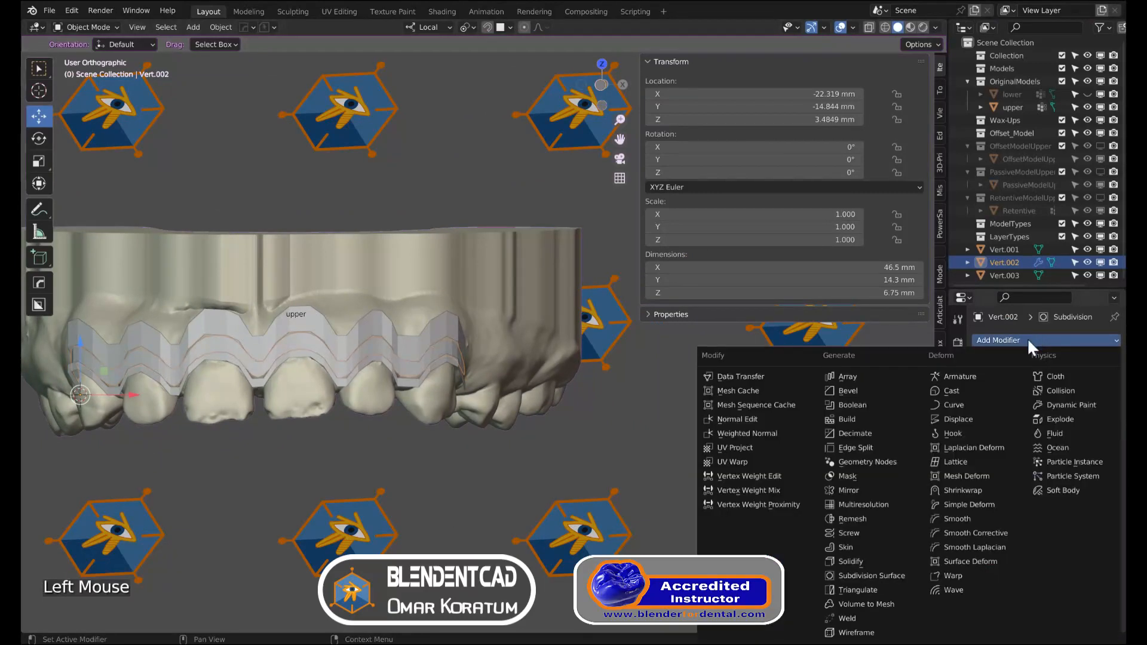
click(865, 558)
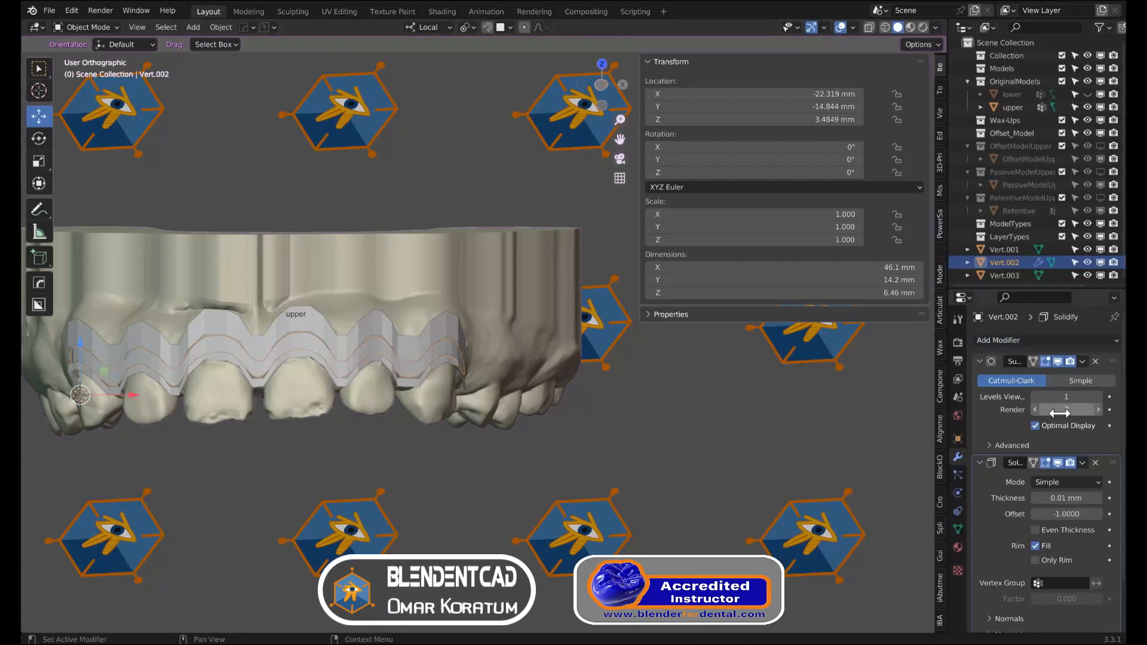
key(KP_Divide)
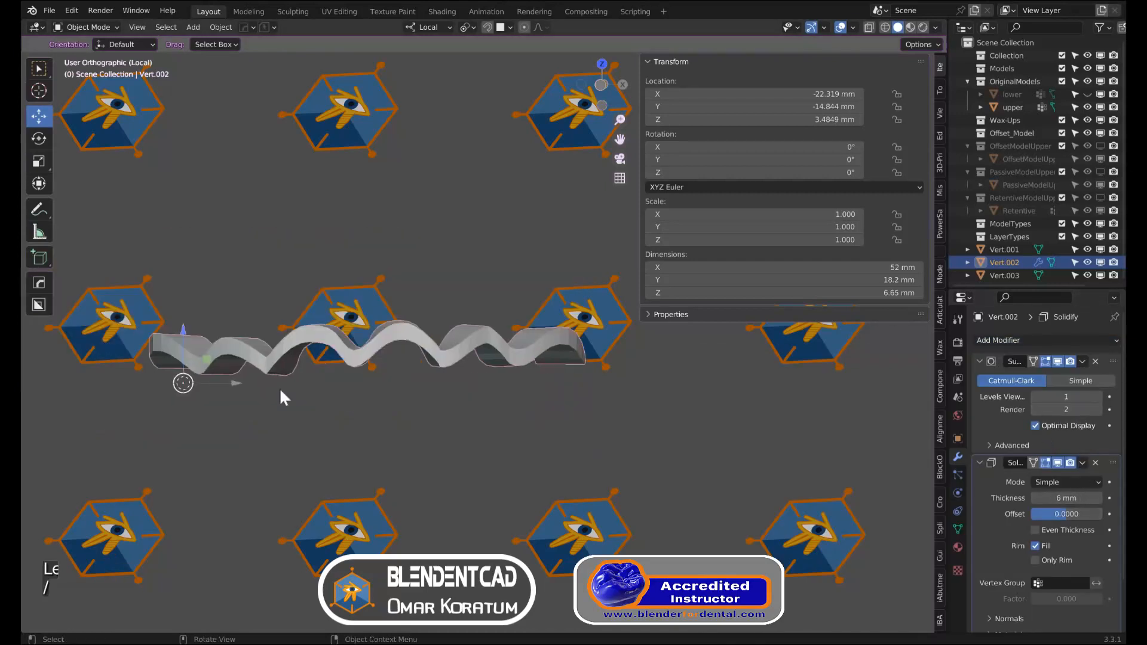
middle_drag(278, 387, 773, 520)
key(KP_Divide)
Add a Remesh modifier to the thickened middle strip and convert the object to a mesh
click(1029, 341)
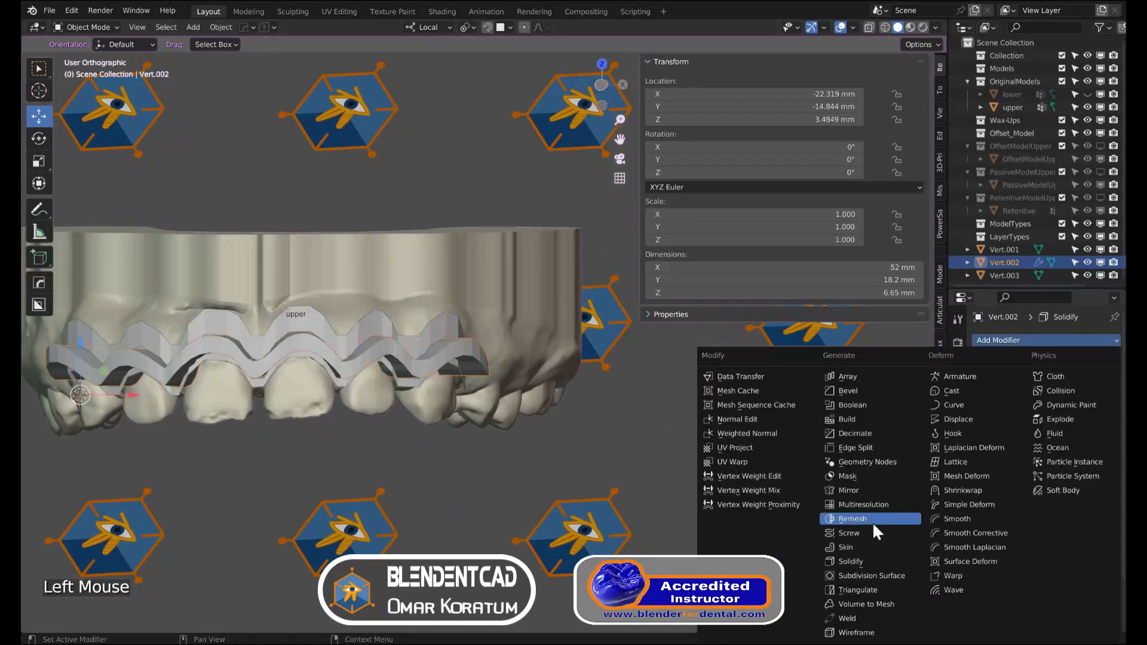
click(872, 521)
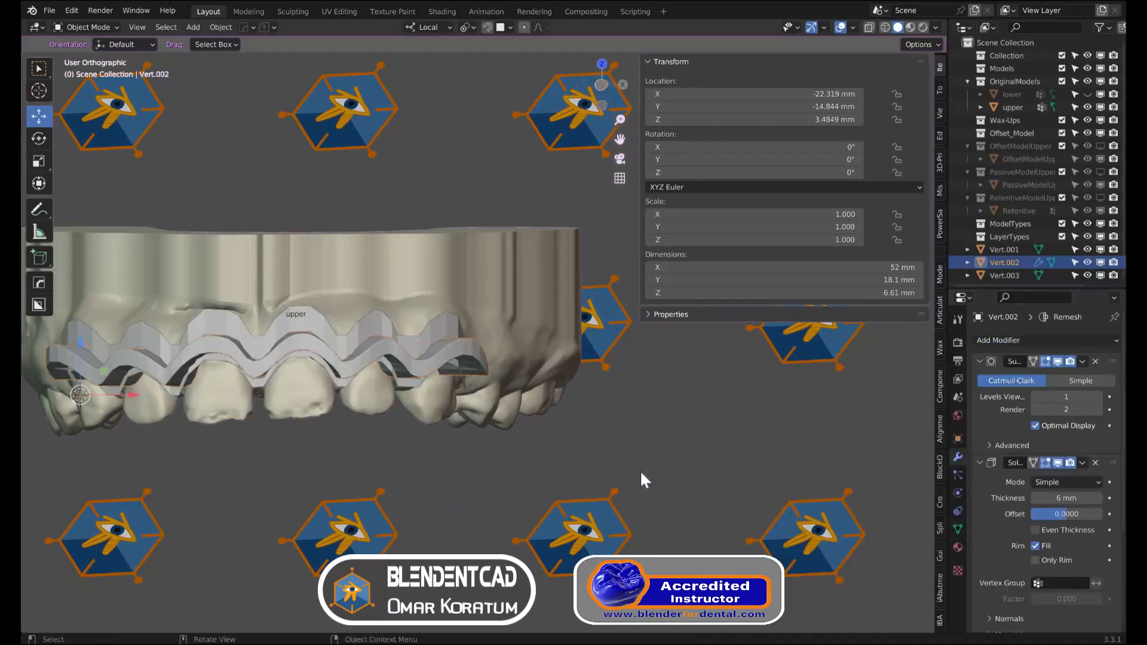
scroll(363, 374, up, 2)
shift+scroll(364, 374, up, 1)
shift+middle_drag(363, 374, 547, 373)
right_click(486, 353)
mouse_move(486, 356)
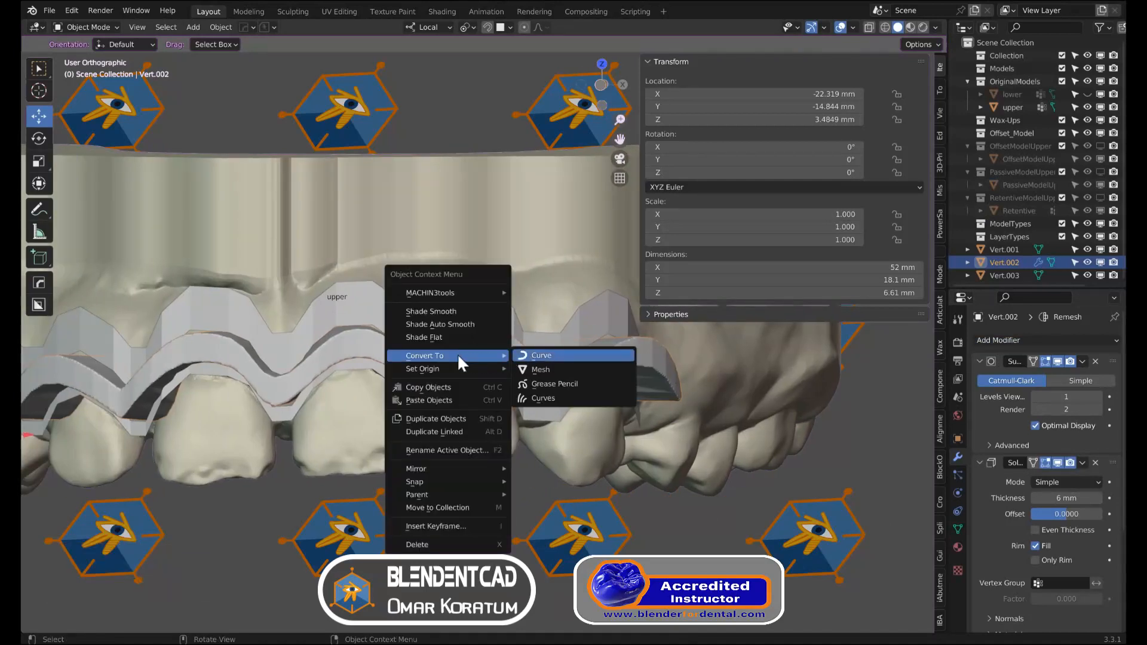
click(573, 369)
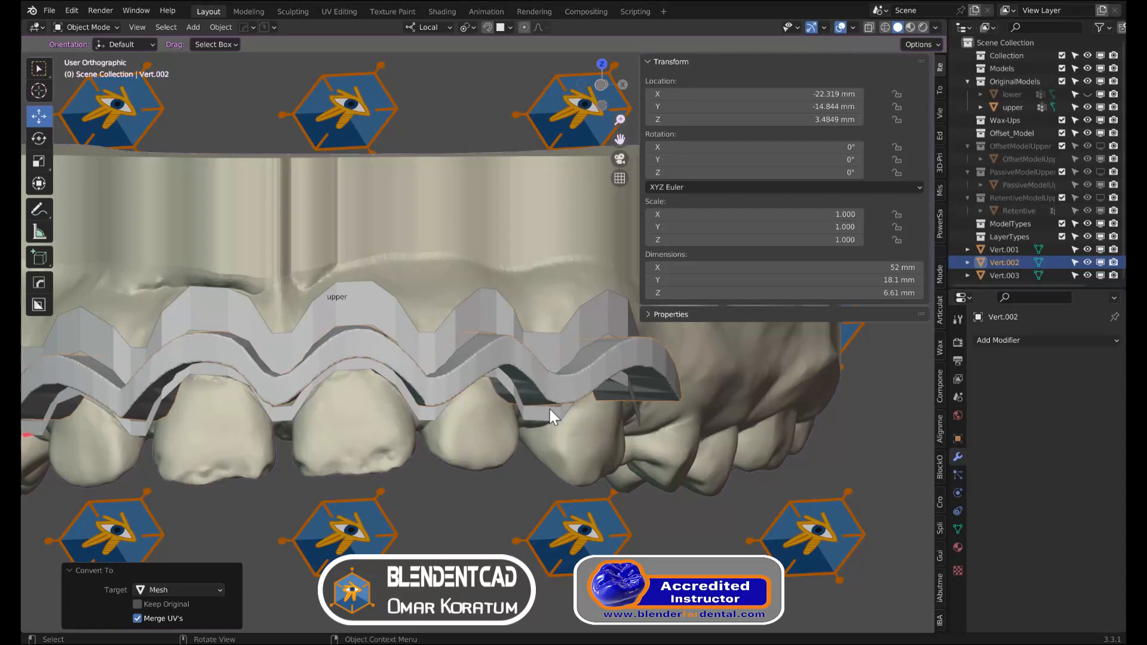
Add a Solidify modifier to the converted middle strip with offset 1 and thickness 0.1 mm
click(983, 338)
click(892, 562)
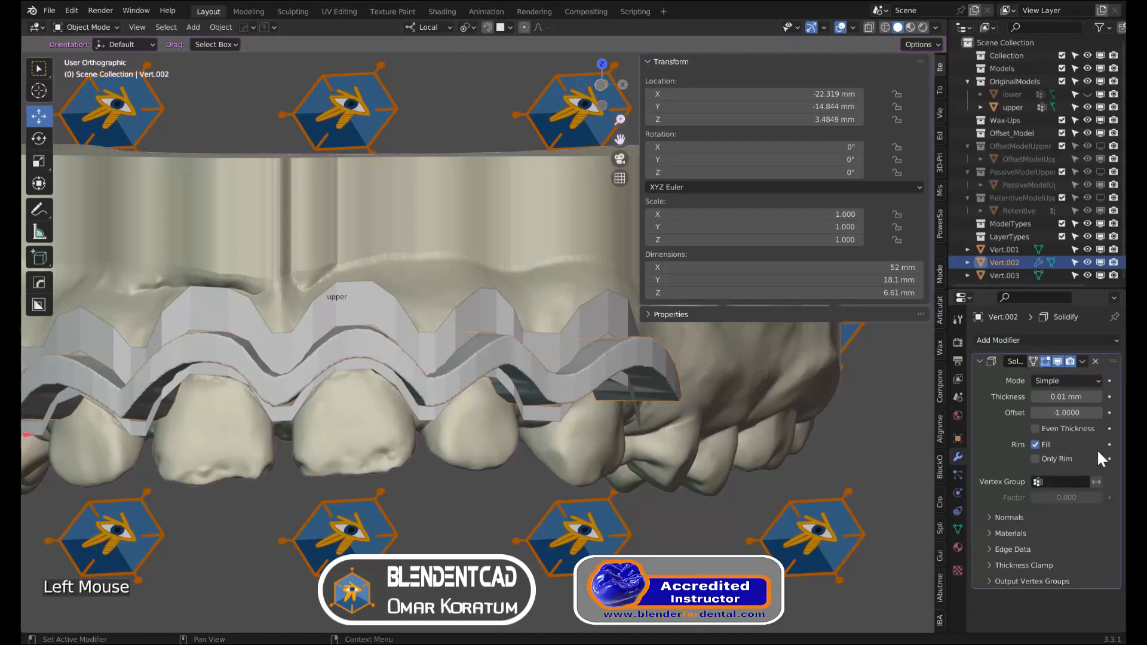
click(1070, 413)
key(Return)
click(1067, 397)
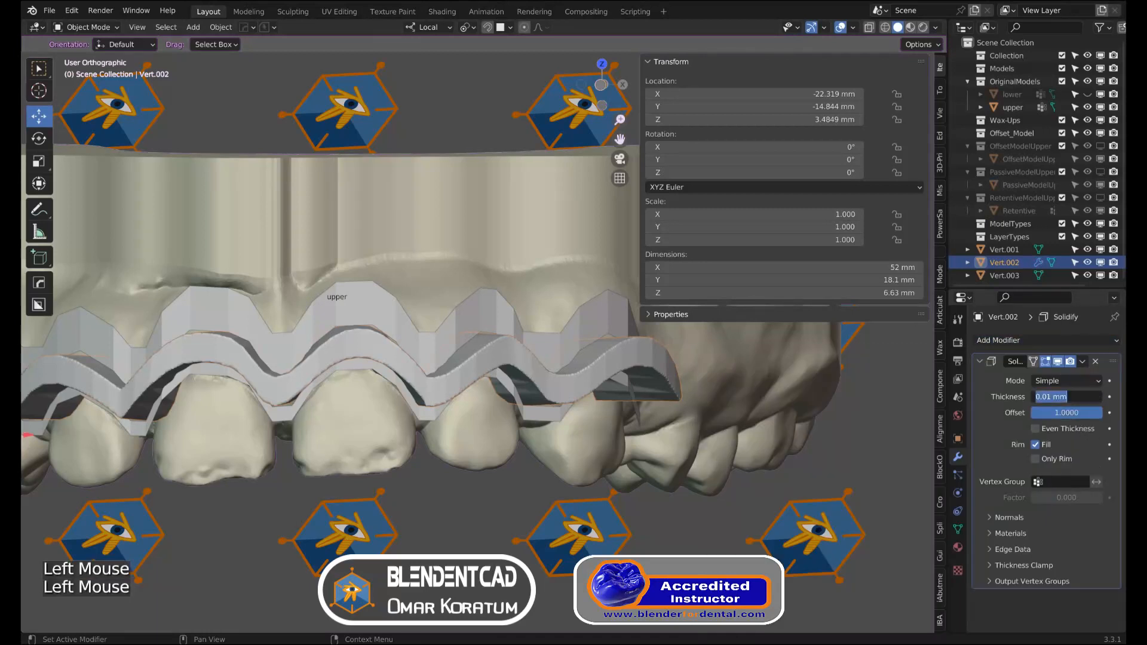
text(.1)
key(Return)
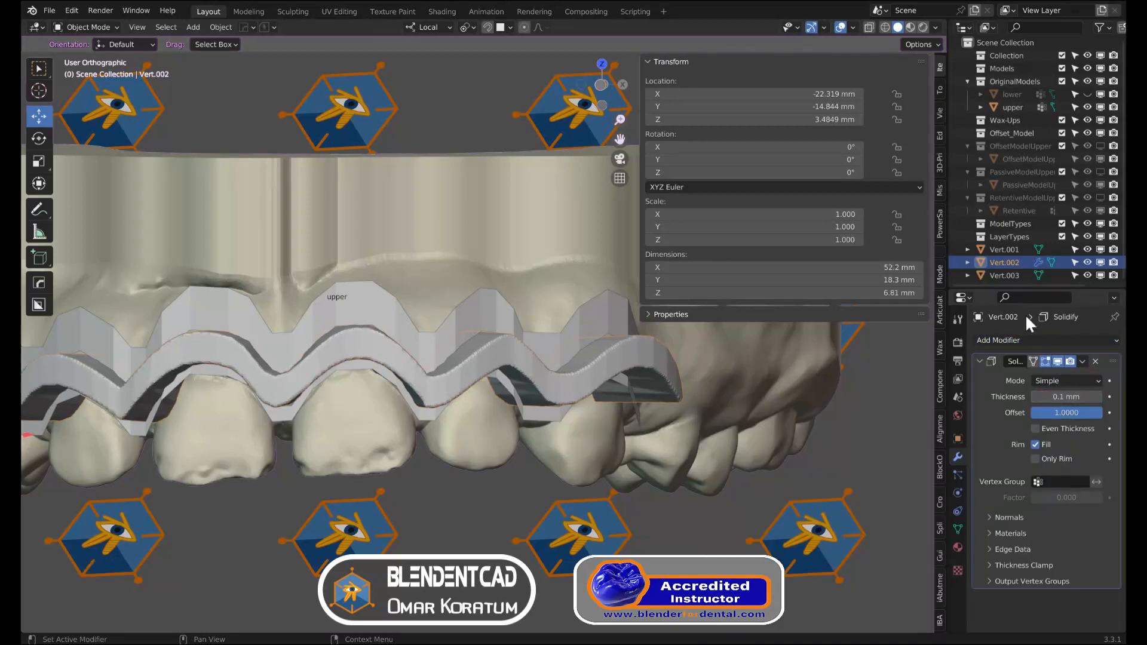
Add a Remesh modifier to the middle strip and convert the object to a mesh
click(1026, 337)
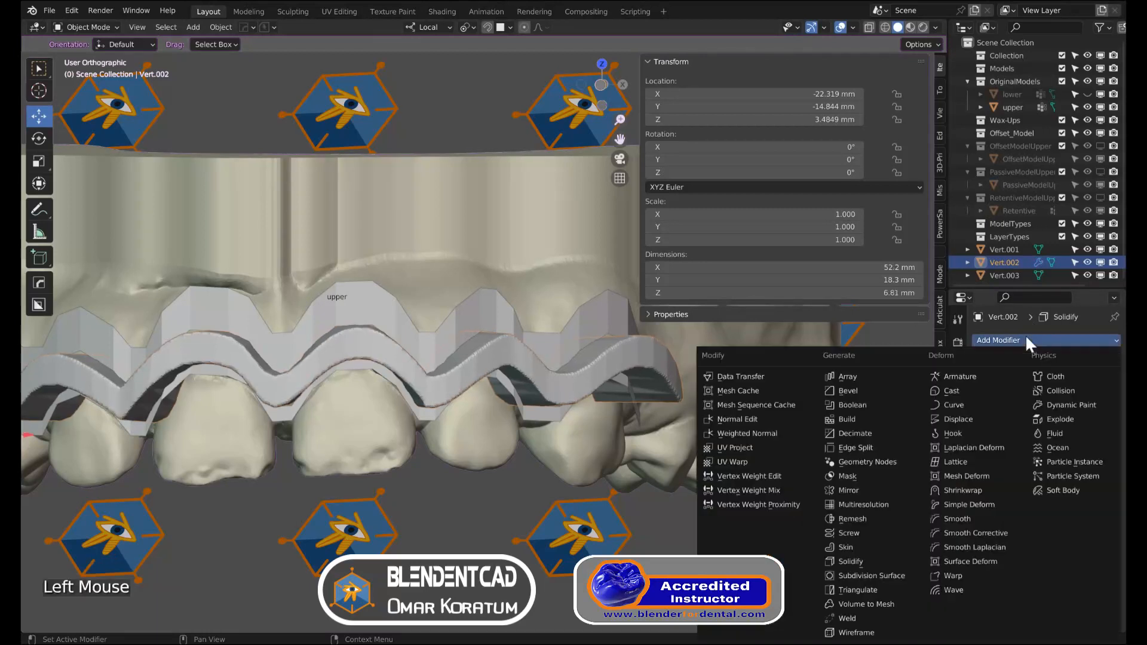
click(876, 513)
right_click(454, 367)
mouse_move(458, 367)
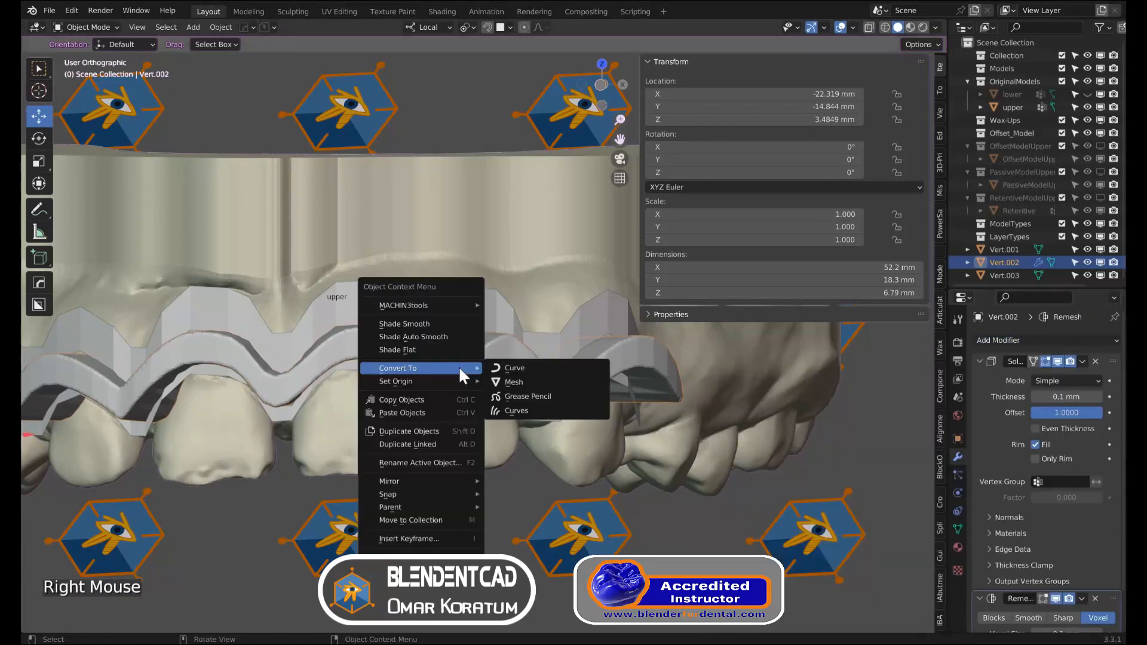
click(528, 384)
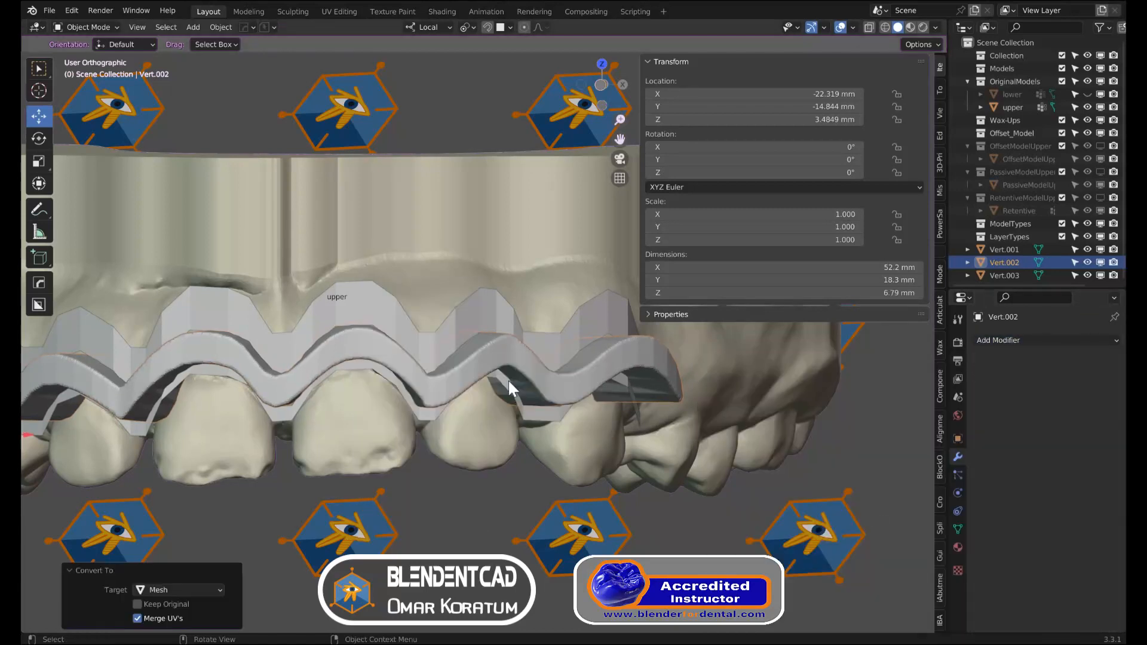
Set the upper strip's viewport display colour to red and switch the viewport shading colour to Object
shift+middle_drag(440, 357, 532, 396)
scroll(511, 356, down, 2)
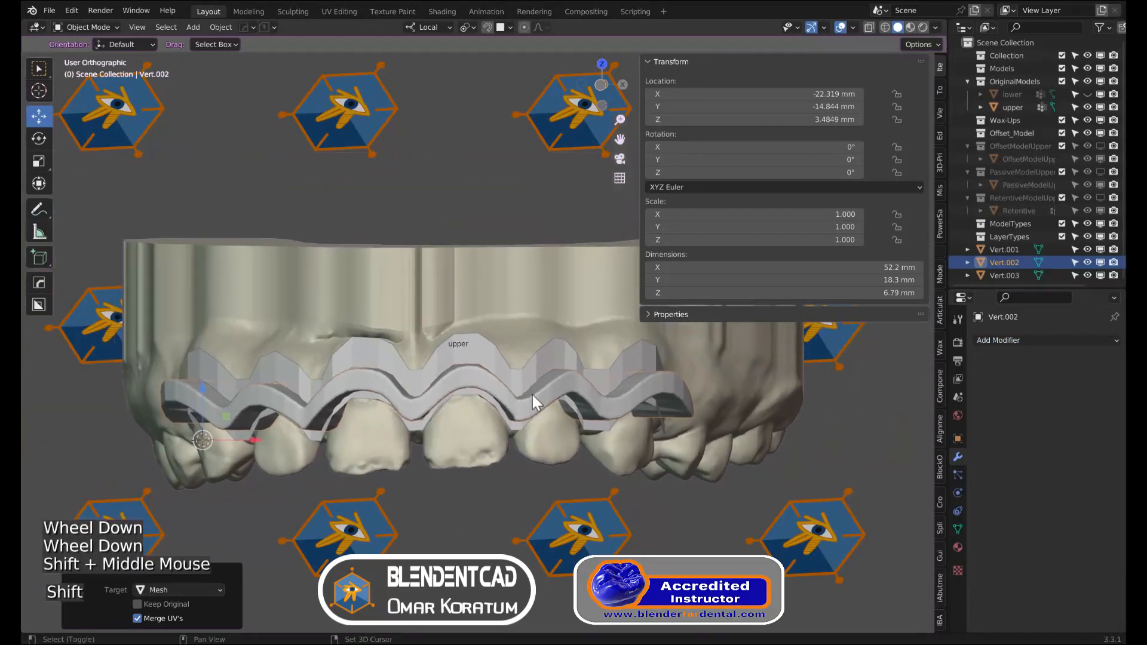
click(486, 353)
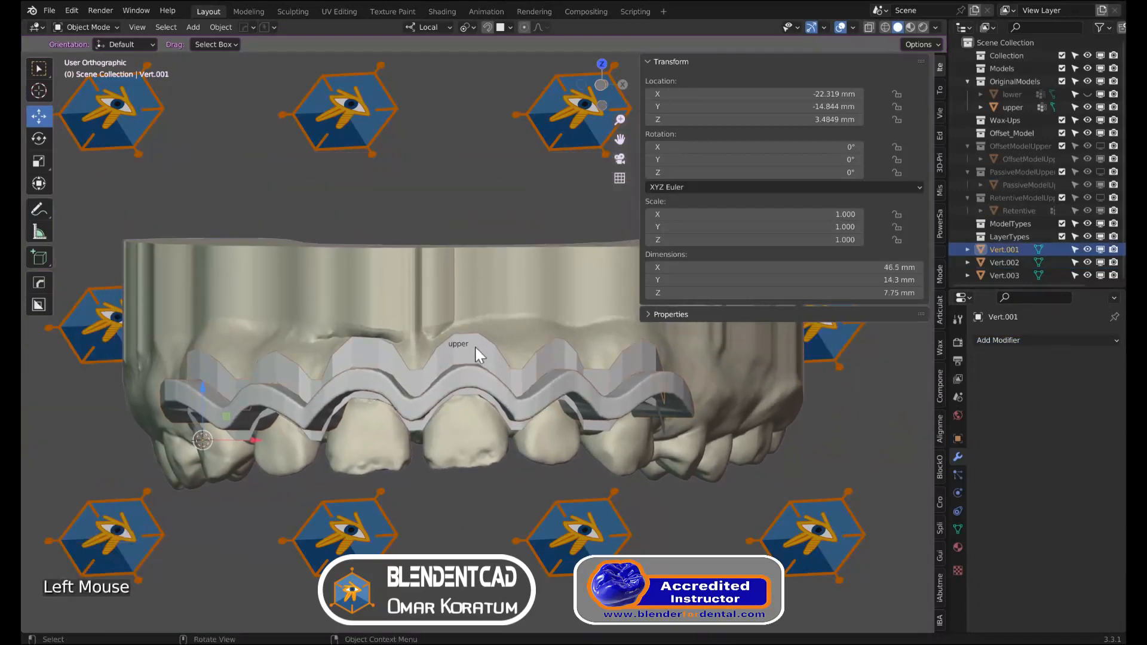
click(958, 438)
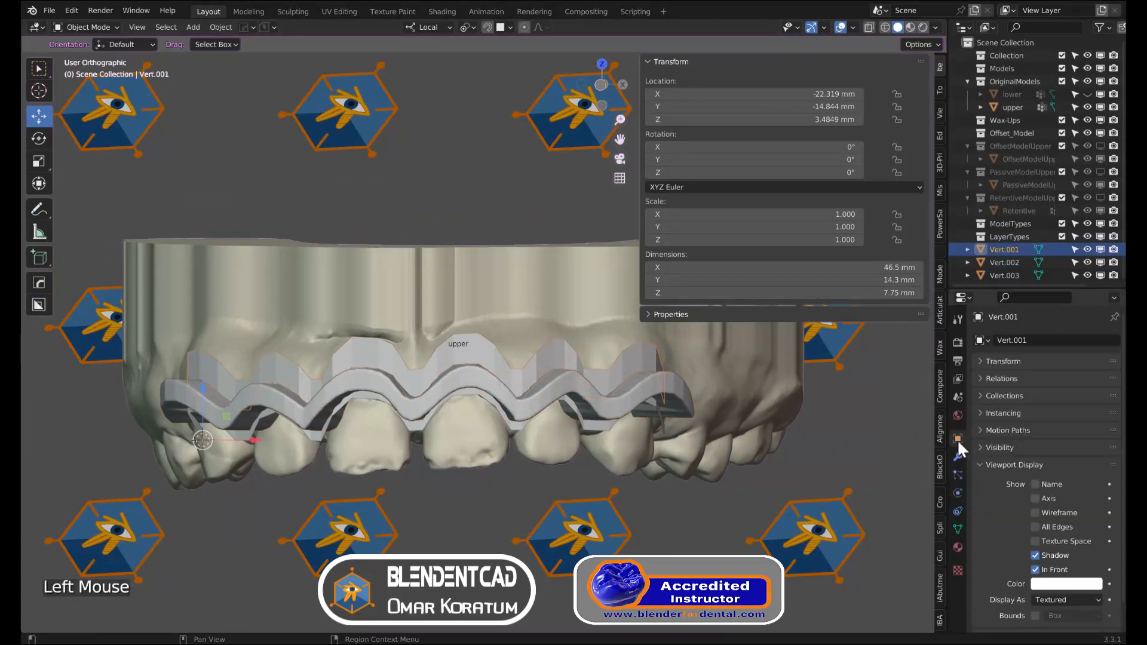
click(1036, 570)
click(1049, 589)
click(1037, 486)
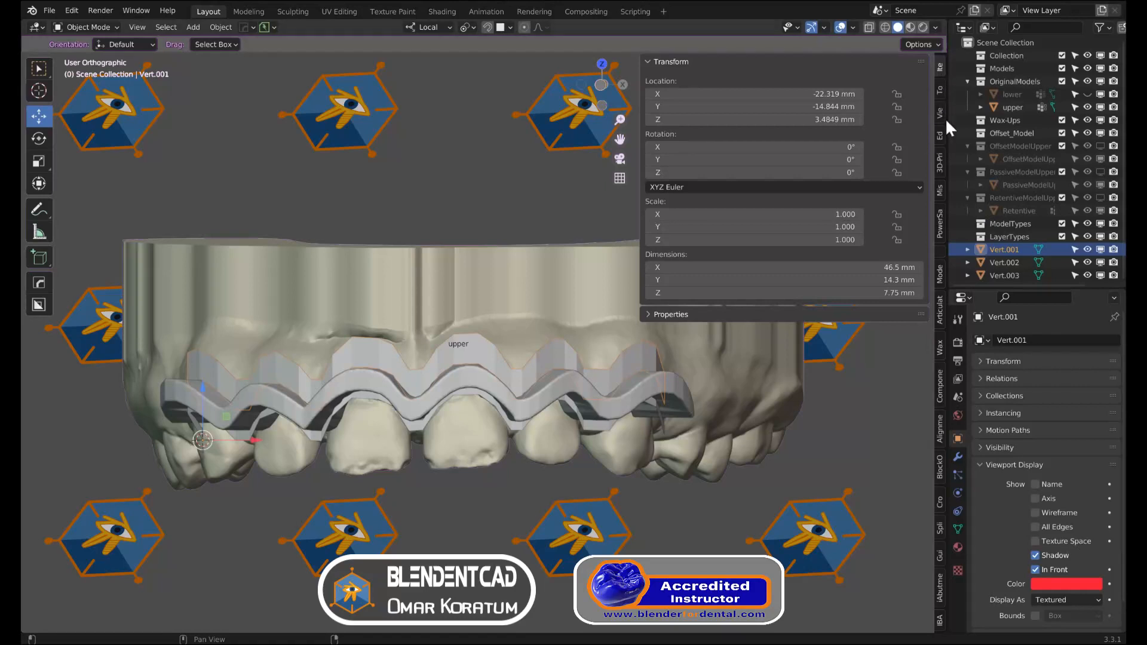
click(936, 27)
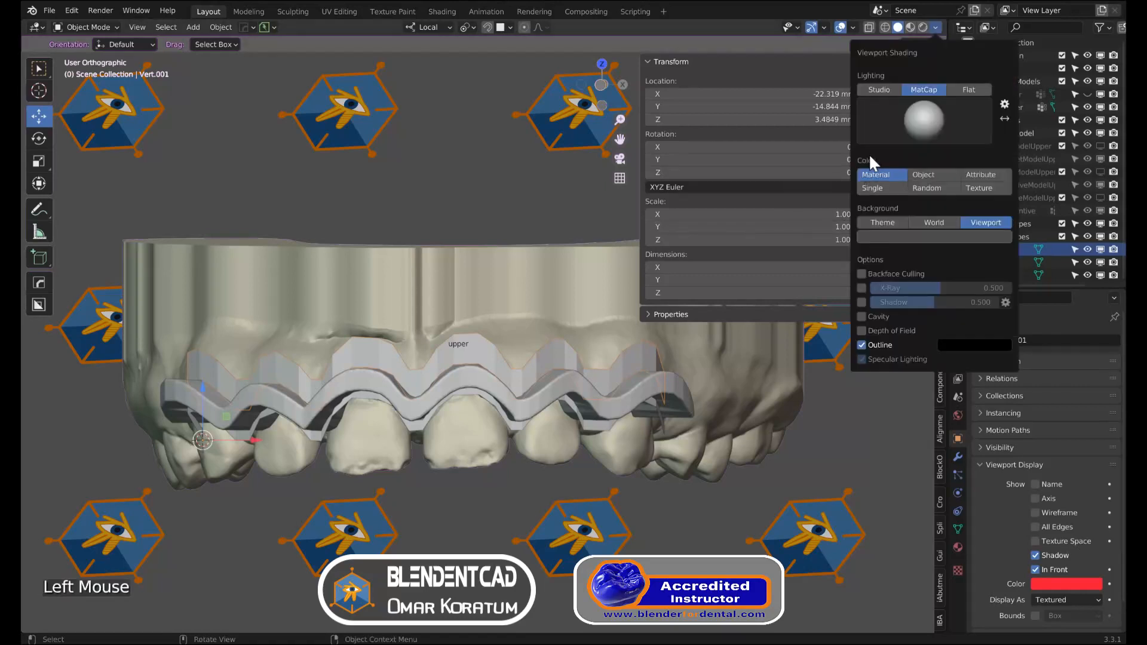
click(934, 175)
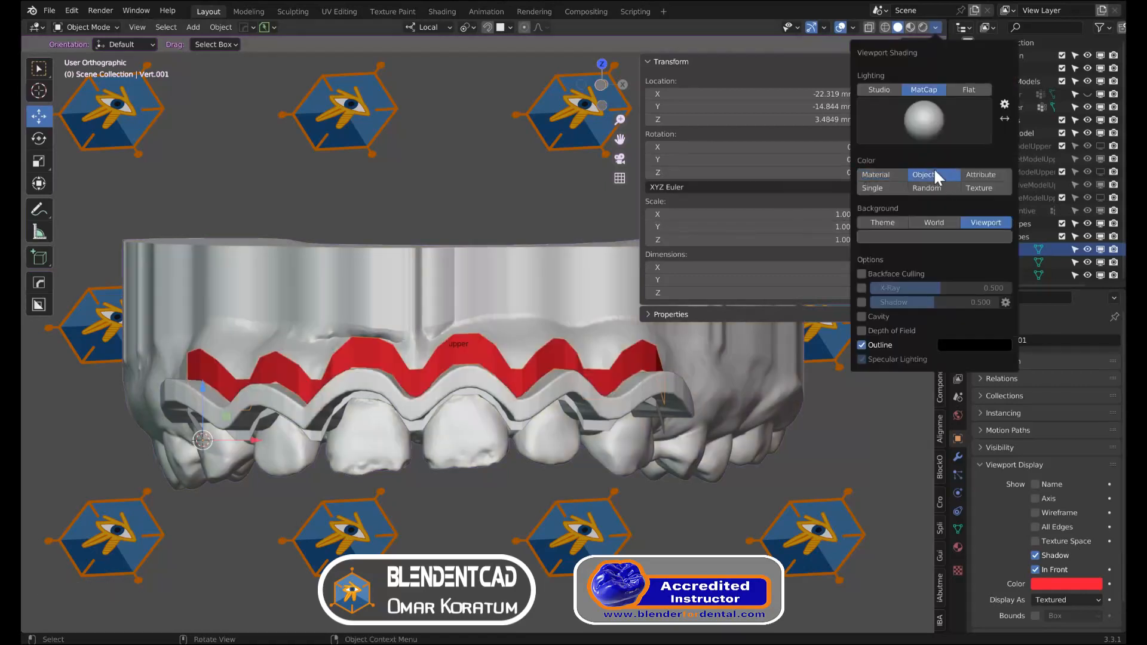
Make the red upper strip unselectable, hide the original models and show the Retentive model in the BlockOut module
click(1076, 249)
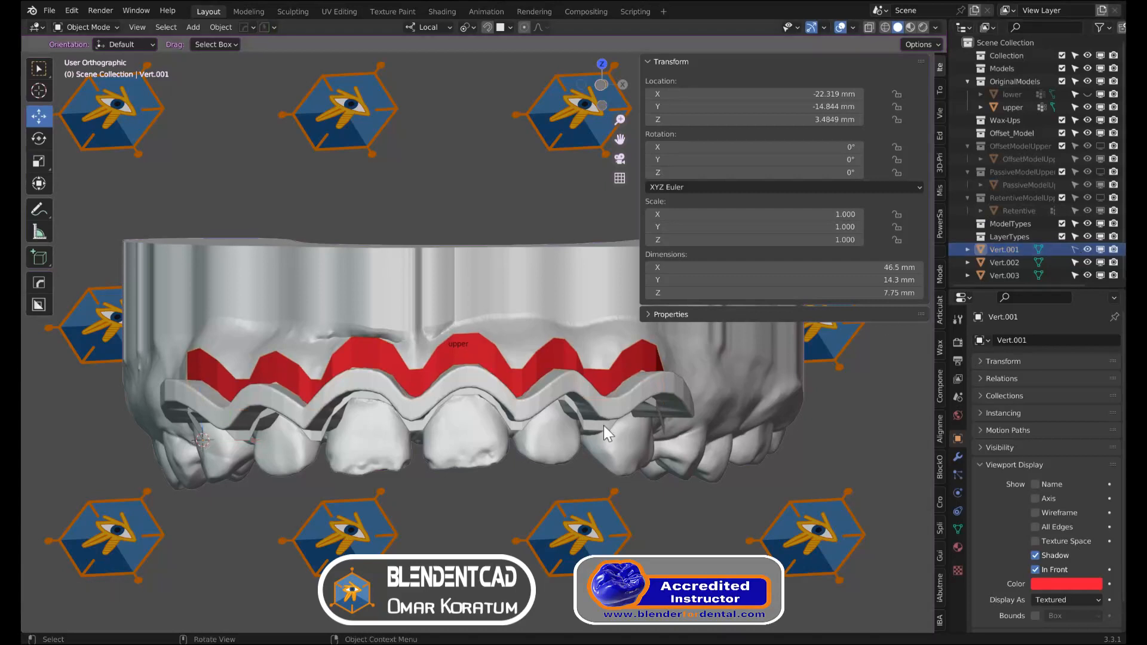
key(ctrl+space)
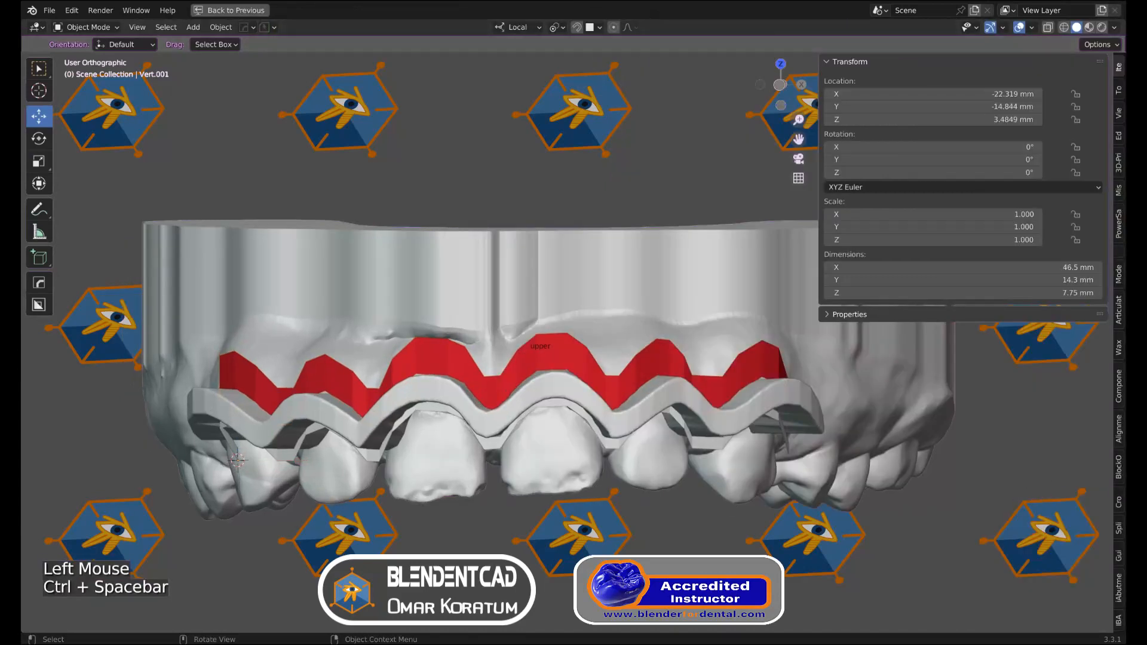
click(1119, 466)
click(977, 619)
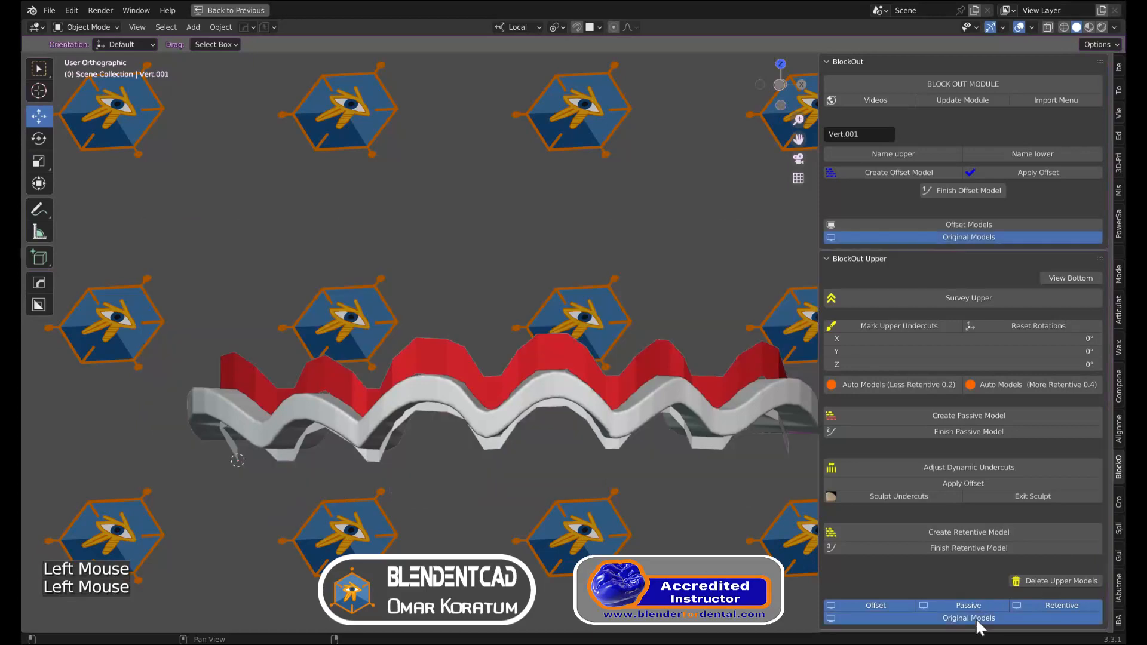
click(1024, 602)
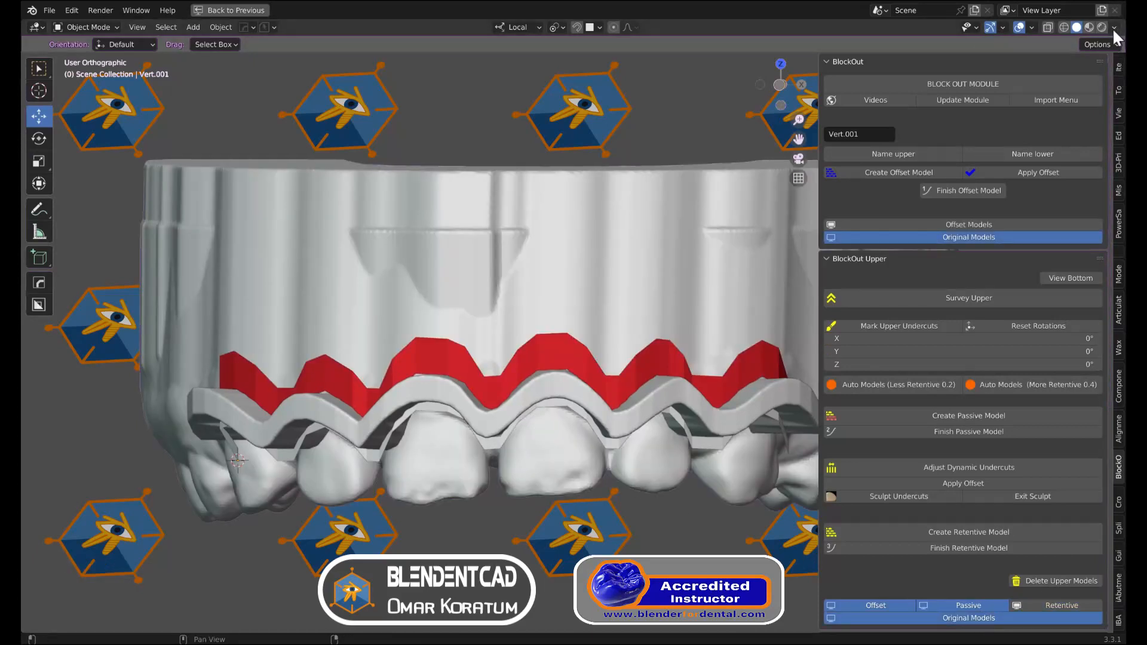
Disable the lower strip, Vert.003, in the viewport
middle_drag(538, 287, 418, 383)
click(371, 452)
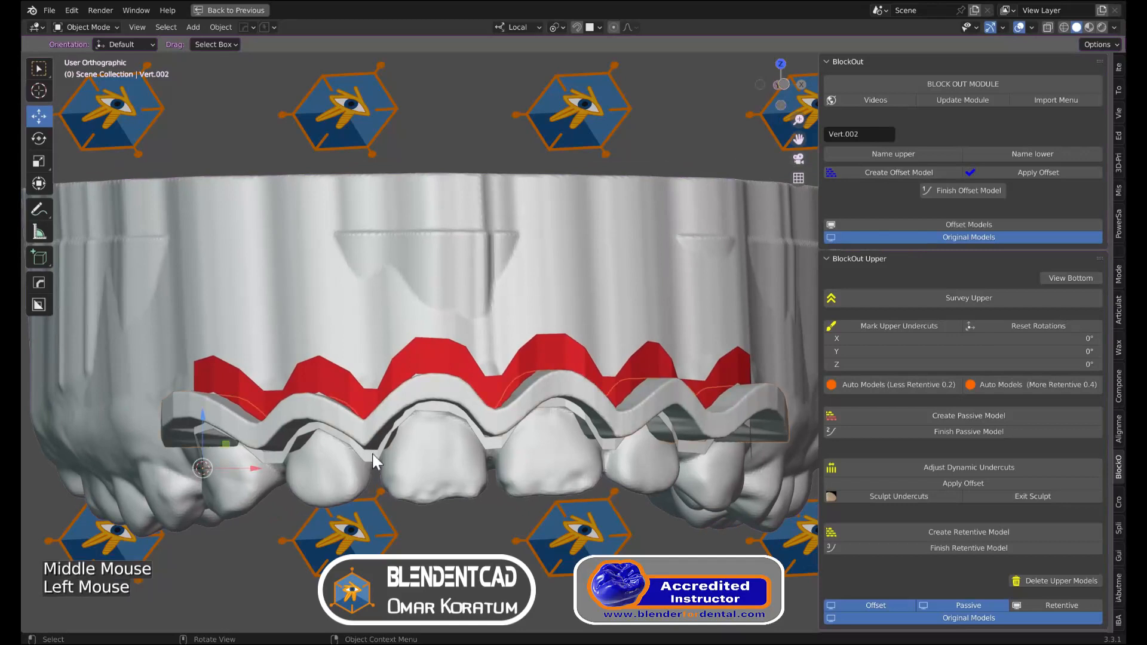
click(375, 457)
key(ctrl+space)
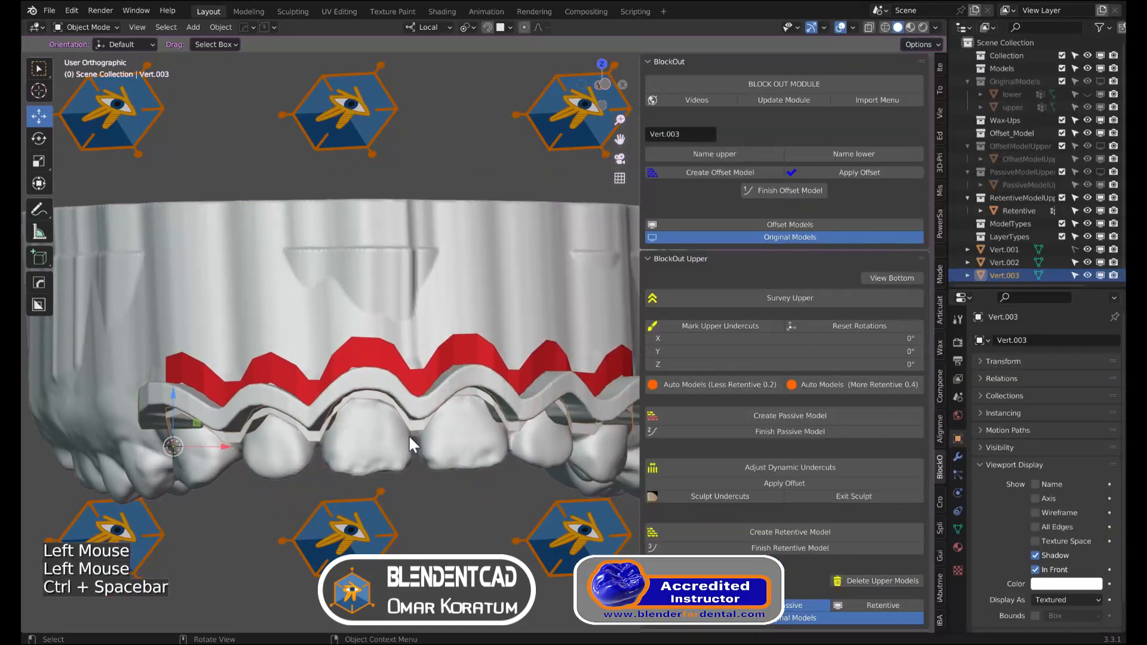
click(1102, 272)
key(ctrl+space)
scroll(418, 374, down, 2)
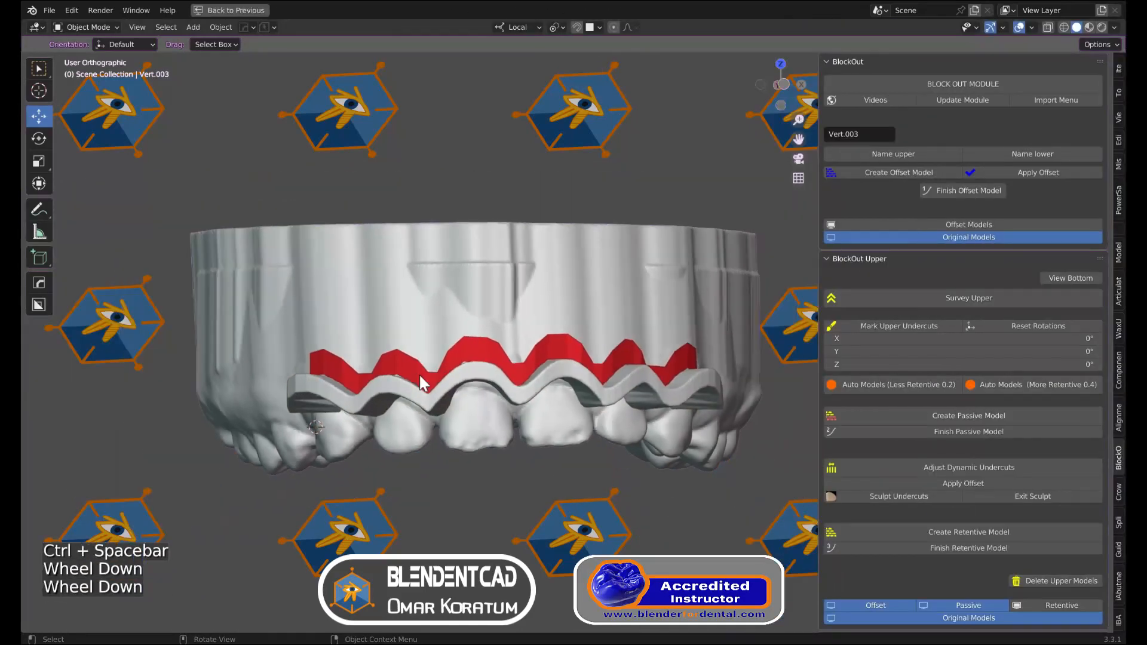
Hide the thickened middle strip
click(448, 387)
scroll(449, 388, up, 2)
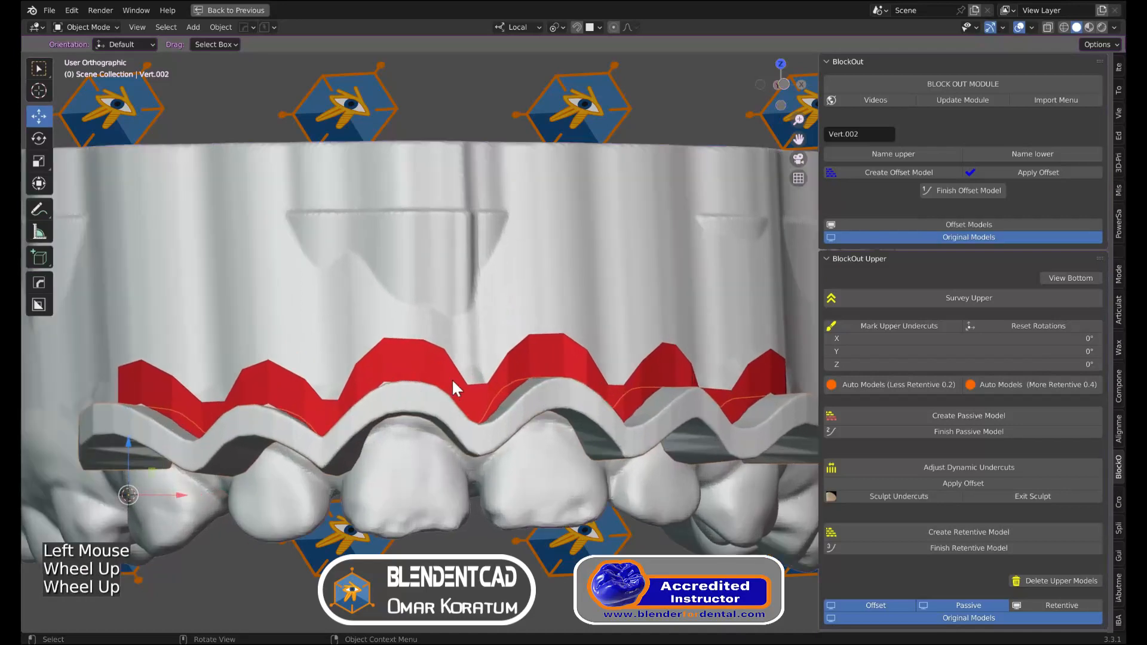
key(h)
Select the Retentive model and place the 3D cursor on its posterior gum, beyond the end of the red strip
middle_drag(452, 378, 544, 367)
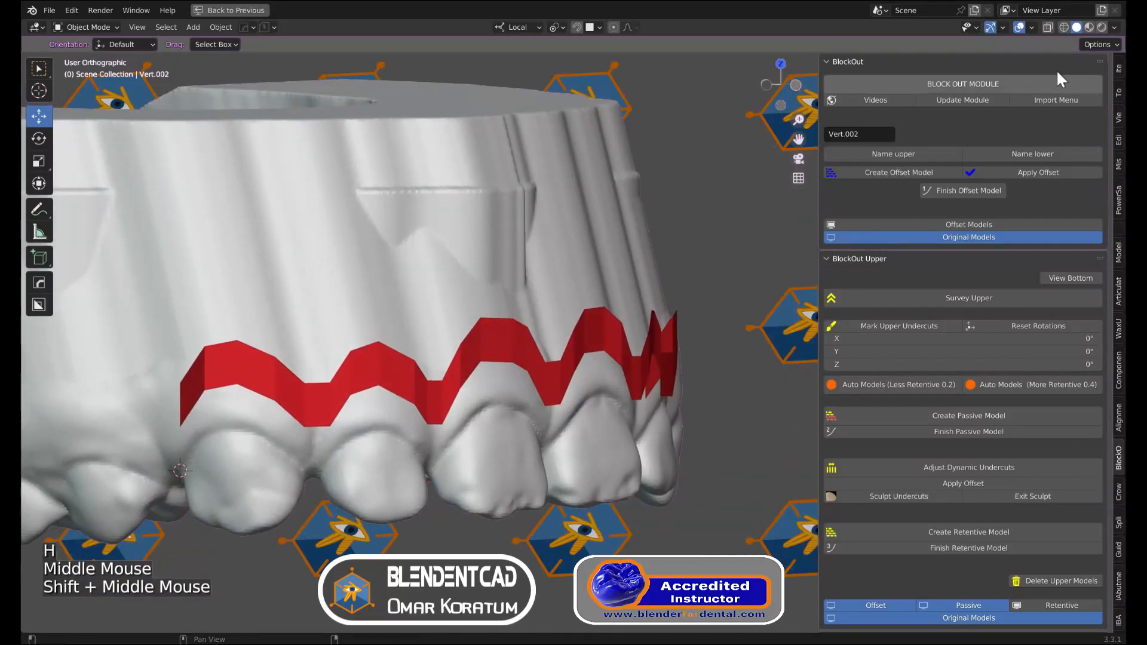
shift+middle_drag(448, 327, 664, 270)
scroll(664, 271, down, 1)
click(293, 371)
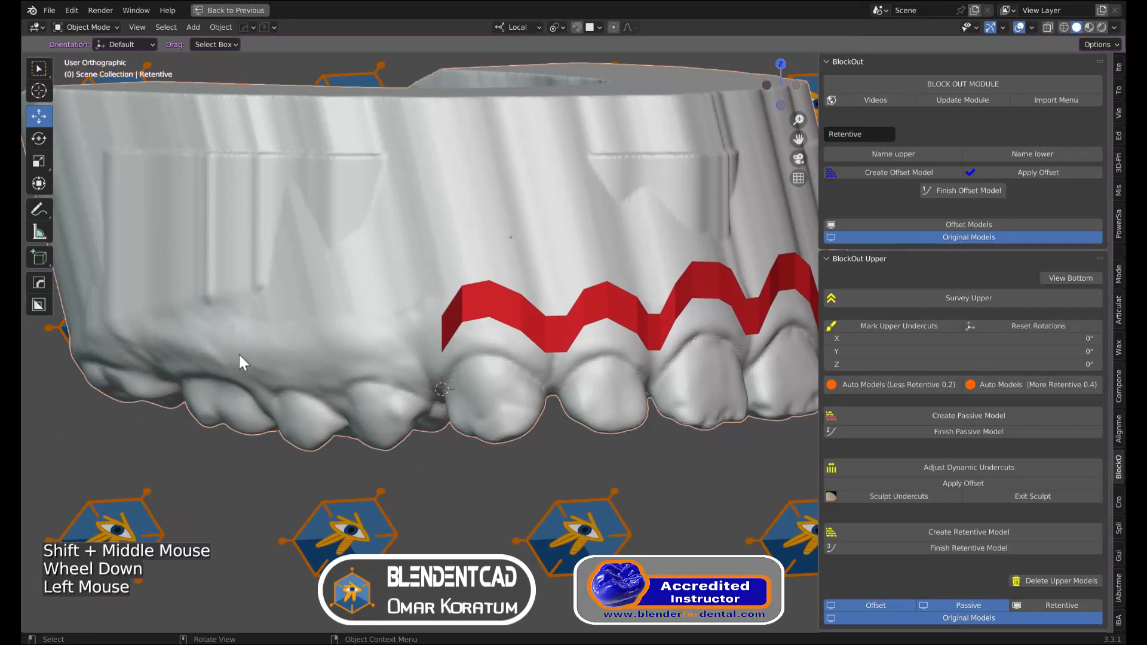
middle_drag(240, 356, 309, 336)
shift+right_click(324, 340)
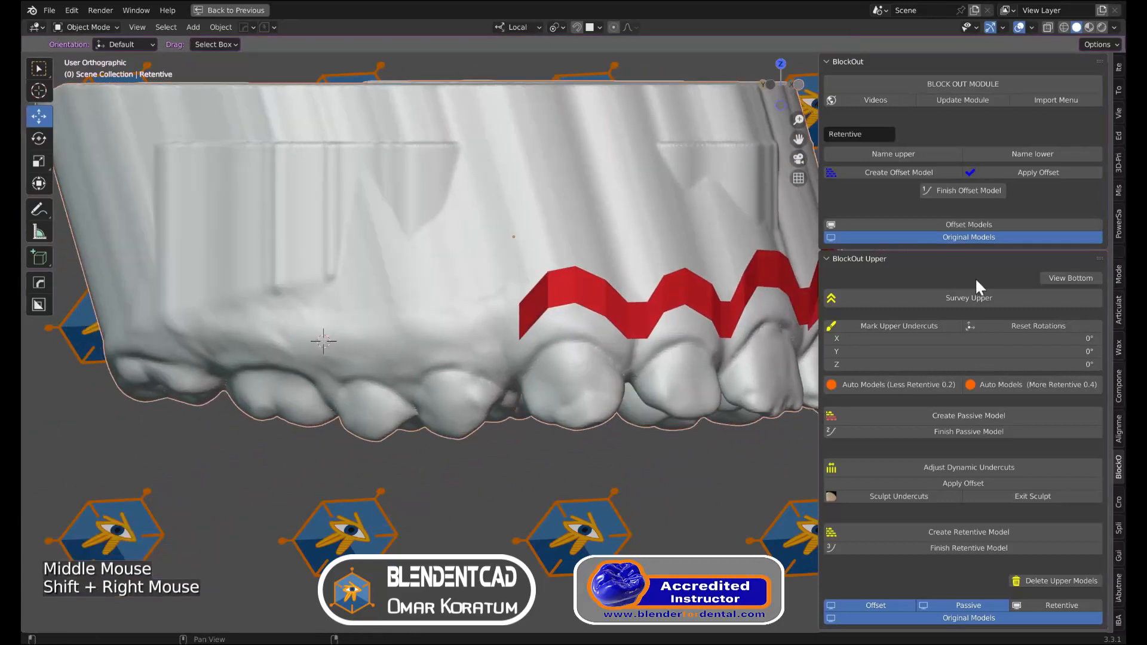
Name the Retentive model as the target model in the Splint module's Draw Method
click(1120, 511)
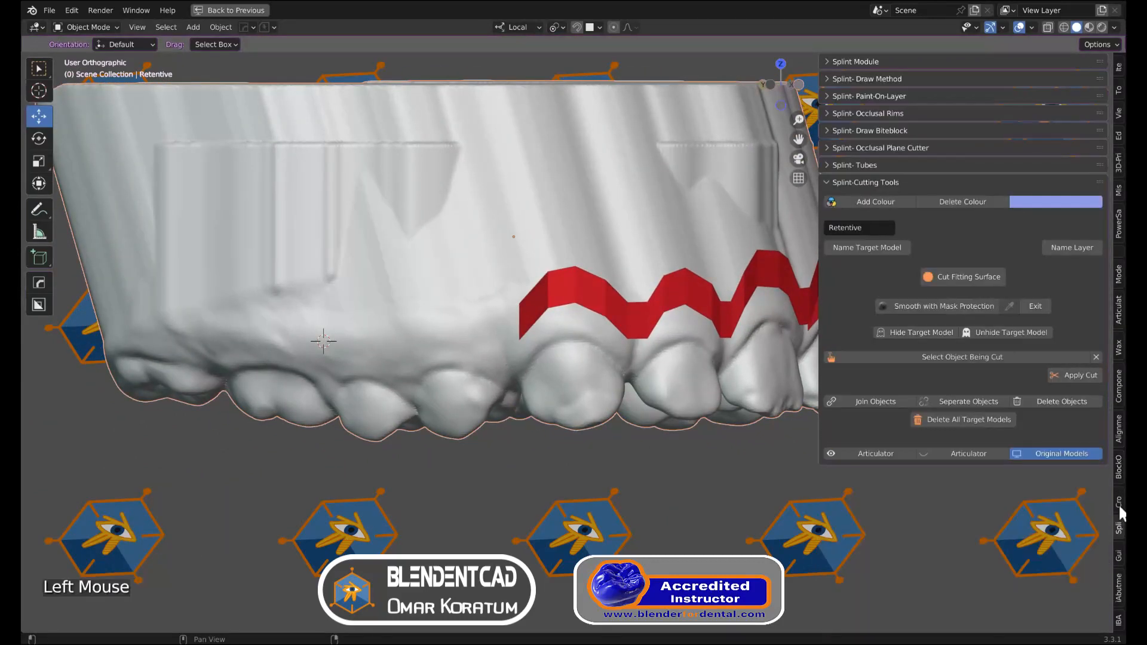
ctrl+click(923, 79)
click(923, 130)
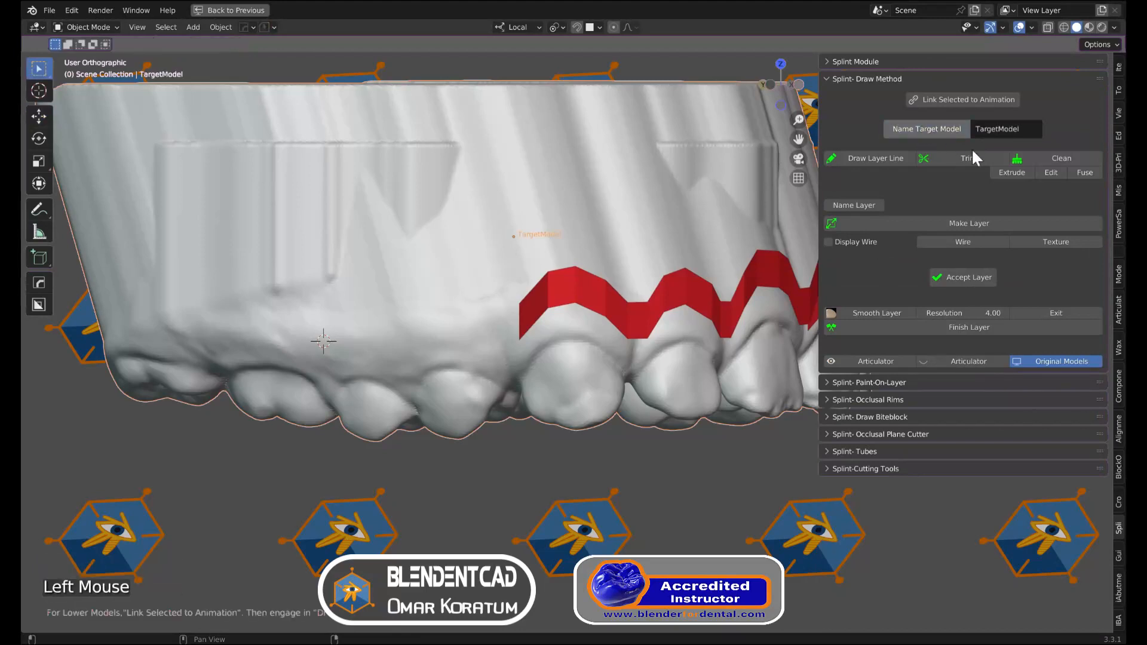
Start a Draw Layer Line at the 3D cursor and extrude its points forward along the outer gum following the red strip
click(854, 165)
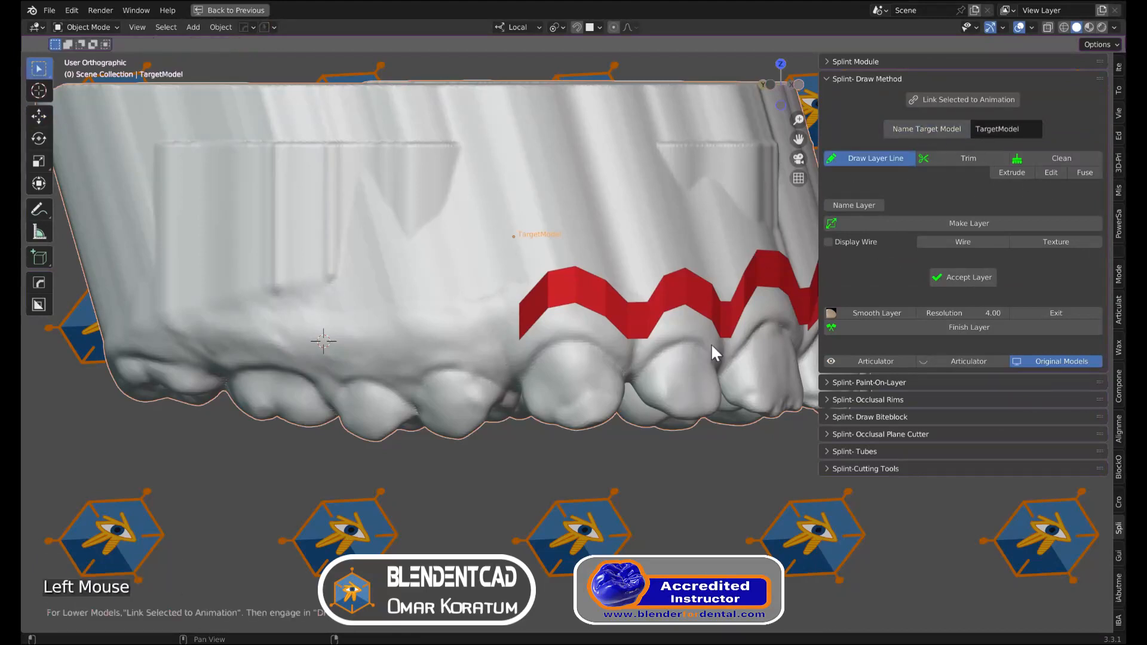
key(g)
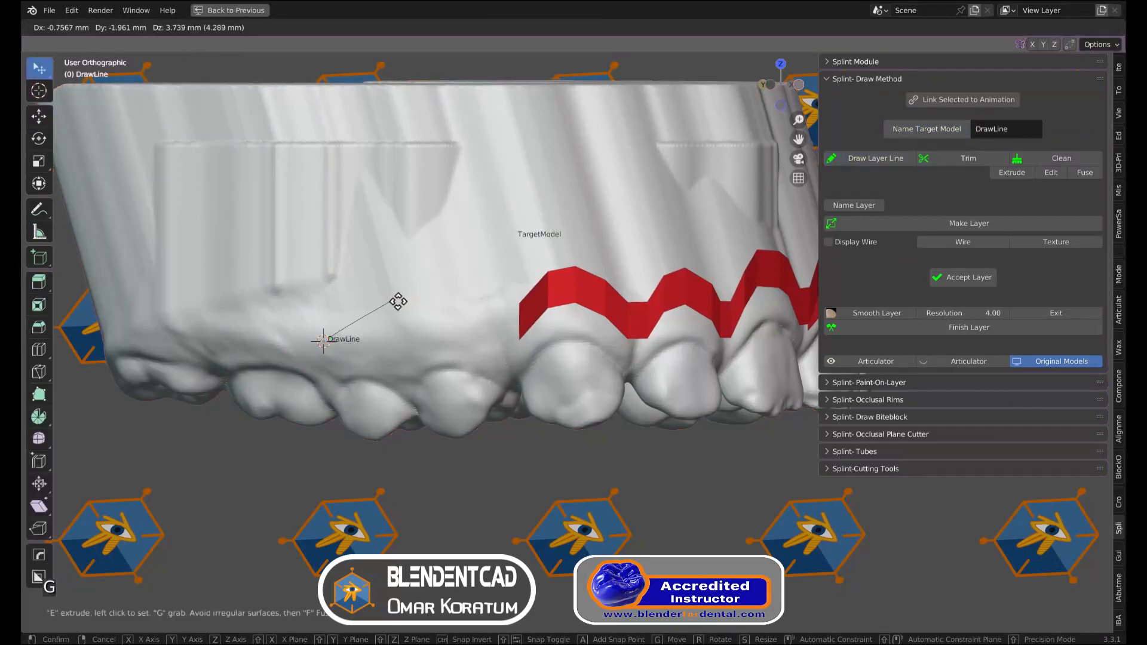
click(402, 318)
key(e)
click(482, 297)
key(e)
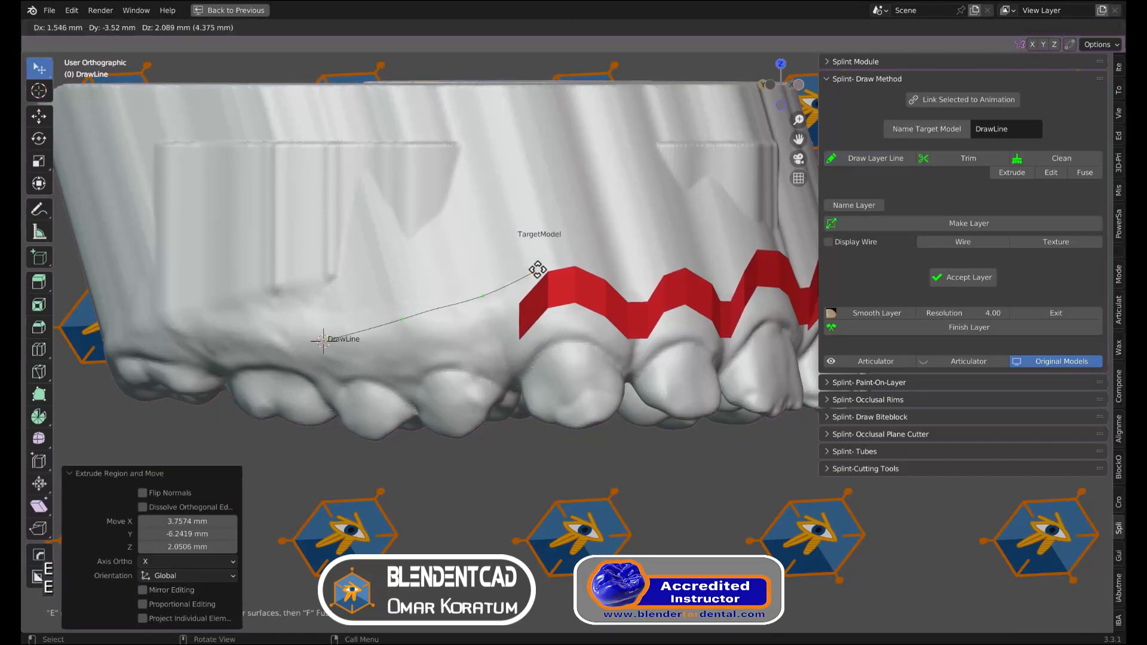
click(540, 270)
key(e)
click(576, 261)
shift+middle_drag(576, 261, 412, 289)
middle_drag(412, 289, 370, 290)
key(e)
click(464, 279)
middle_drag(370, 290, 334, 291)
key(e)
click(412, 297)
click(499, 353)
Continue extruding the layer line around the palatal gum and back across the posterior teeth on the starting side
shift+middle_drag(634, 383, 574, 368)
mouse_move(454, 352)
middle_down()
mouse_move(379, 338)
mouse_move(442, 347)
middle_up()
key(e)
click(317, 290)
key(e)
click(255, 325)
middle_drag(255, 324, 335, 332)
key(e)
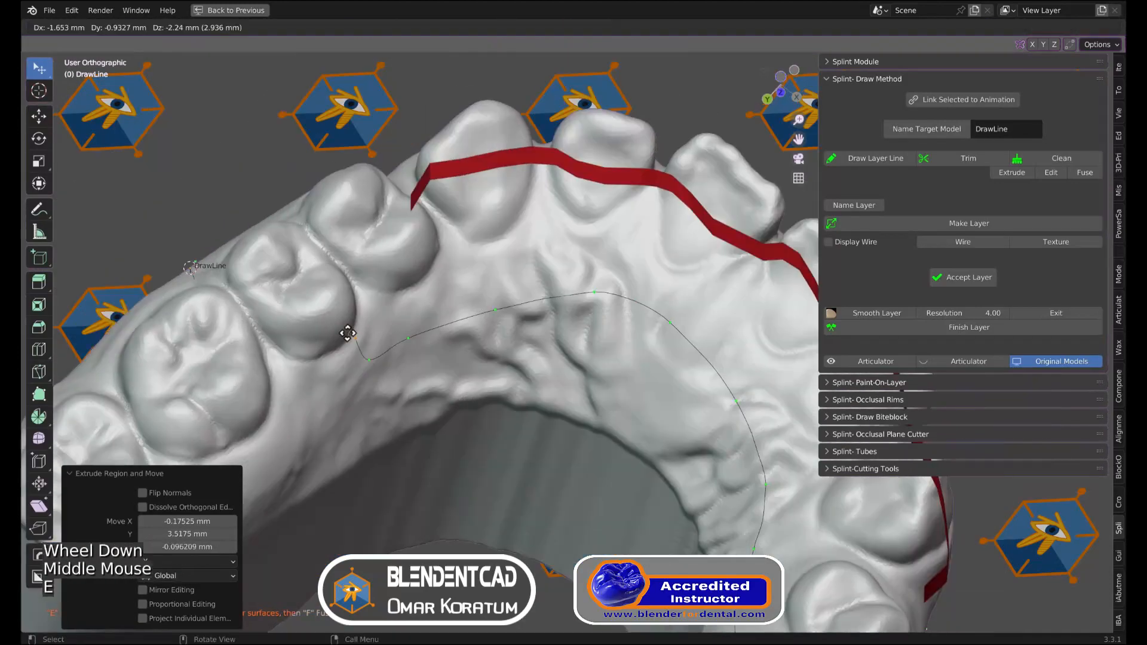
click(323, 303)
Reposition the layer line's end on the outer gum and join both ends into a closed loop
middle_drag(238, 233, 443, 209)
key(g)
shift+click(431, 268)
key(f)
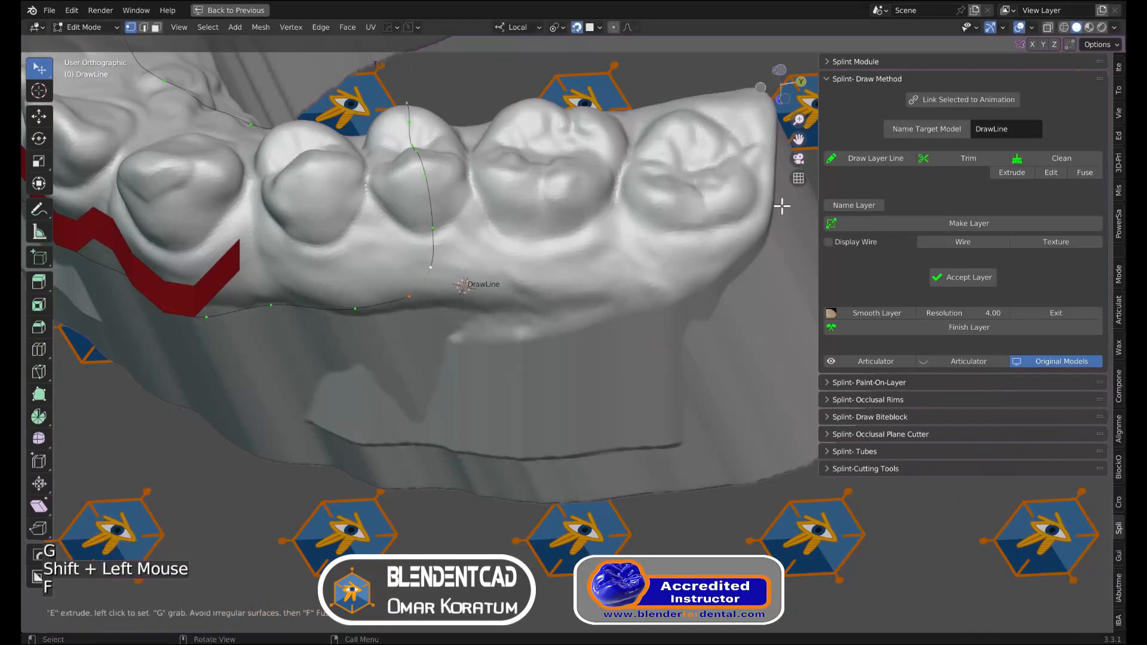
Trim the target model along the closed layer line and set the viewport shading colour to Material
click(964, 157)
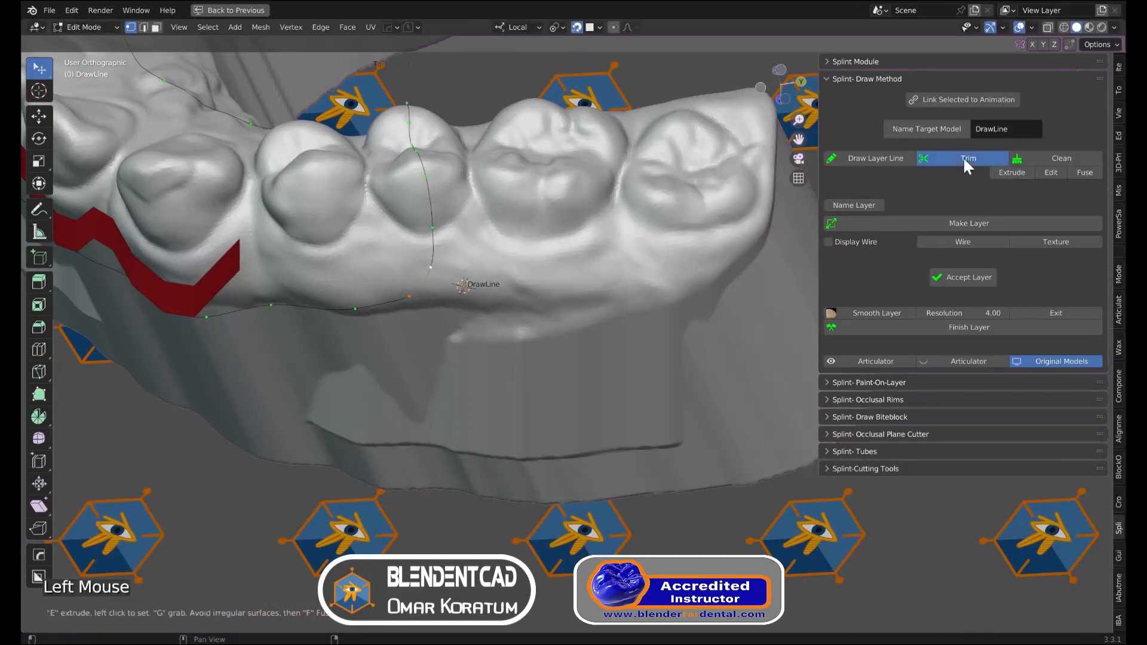
click(1113, 28)
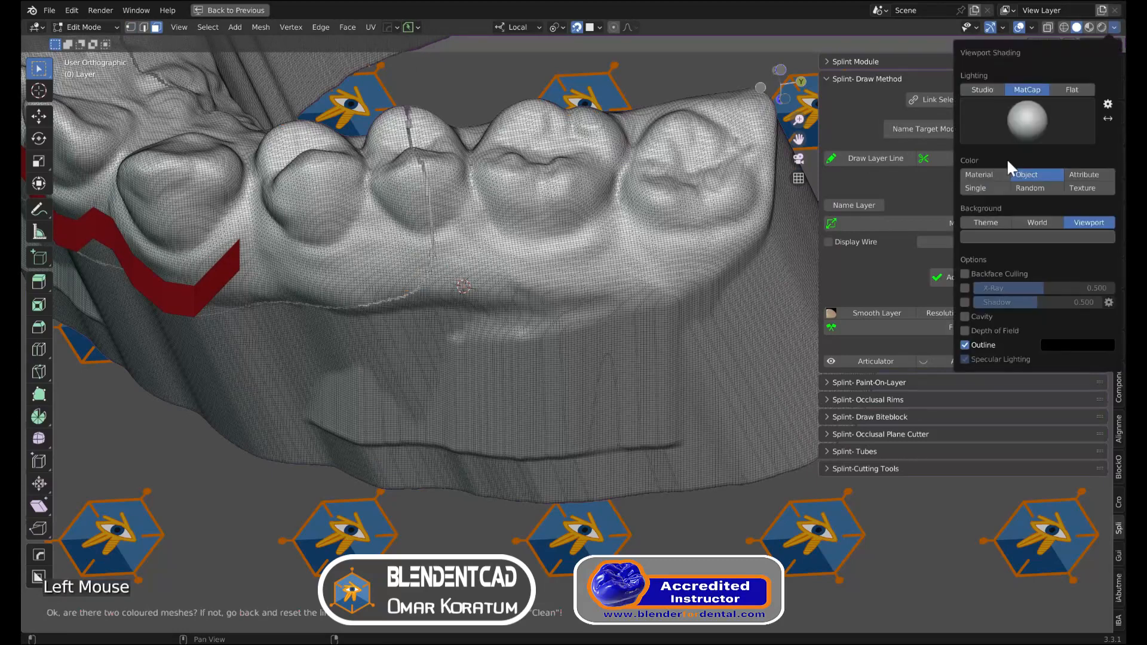
click(979, 171)
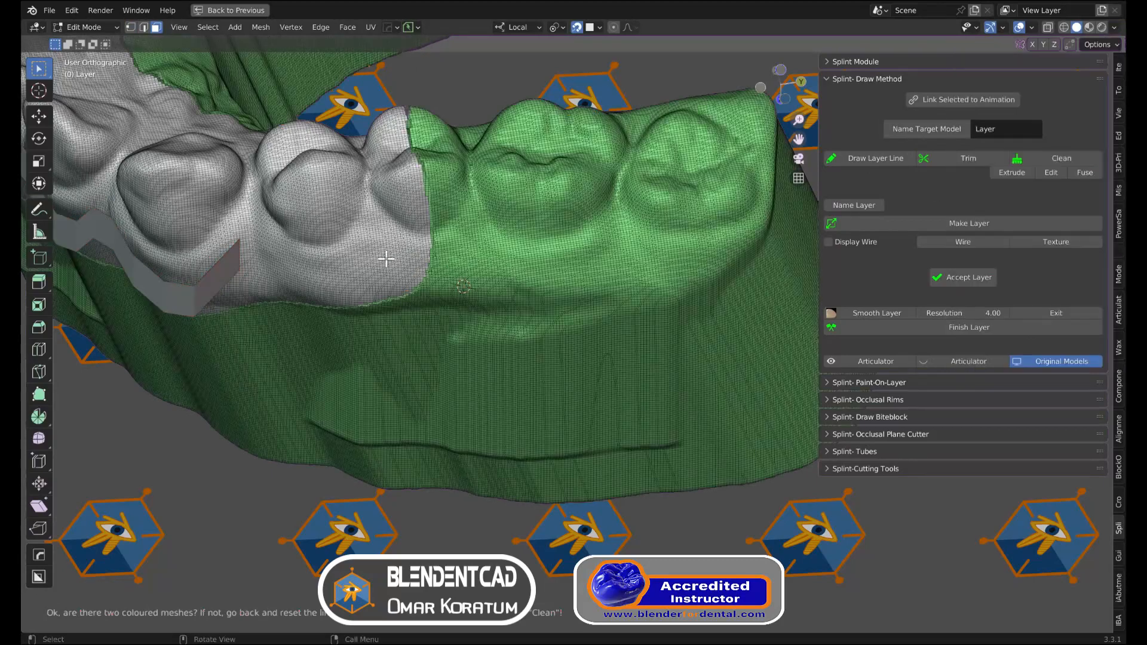
Clean the trimmed mesh, keeping the light-coloured section over the front teeth as the layer
shift+scroll(519, 260, up, 1)
shift+middle_drag(520, 260, 661, 299)
shift+scroll(544, 269, down, 1)
scroll(544, 269, down, 1)
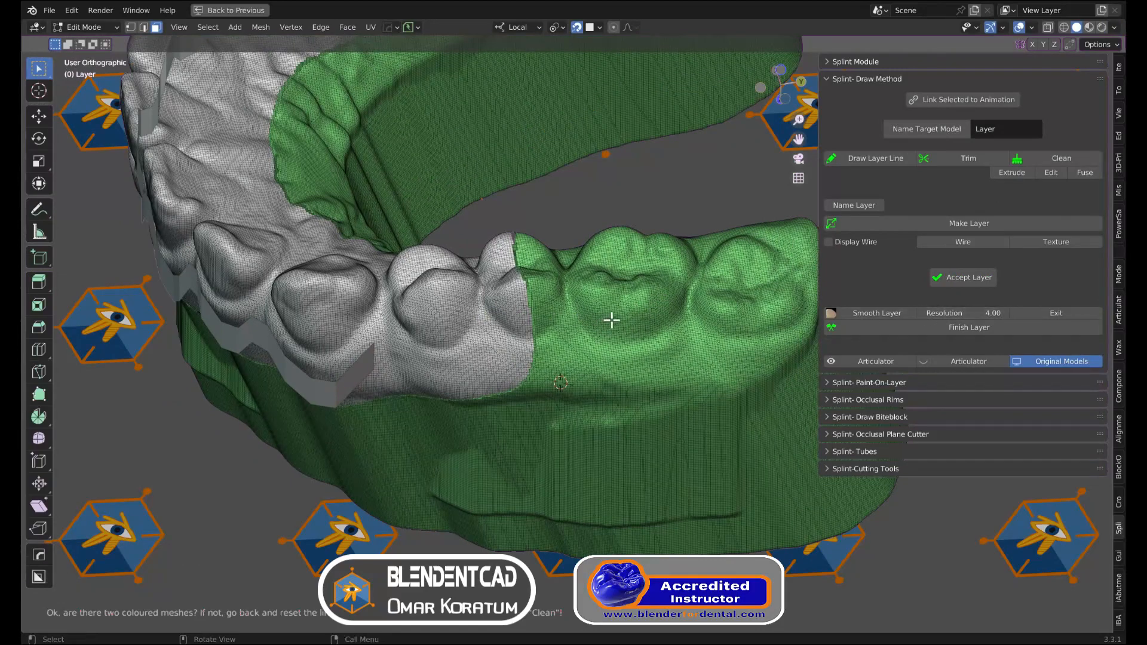
click(486, 337)
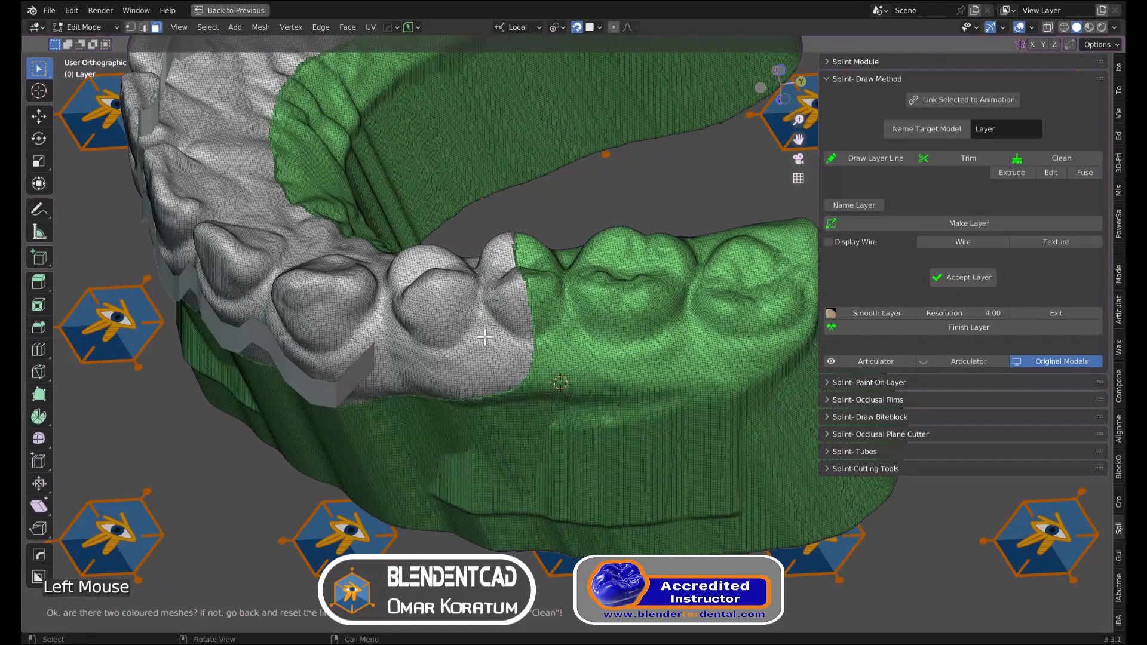
click(1076, 159)
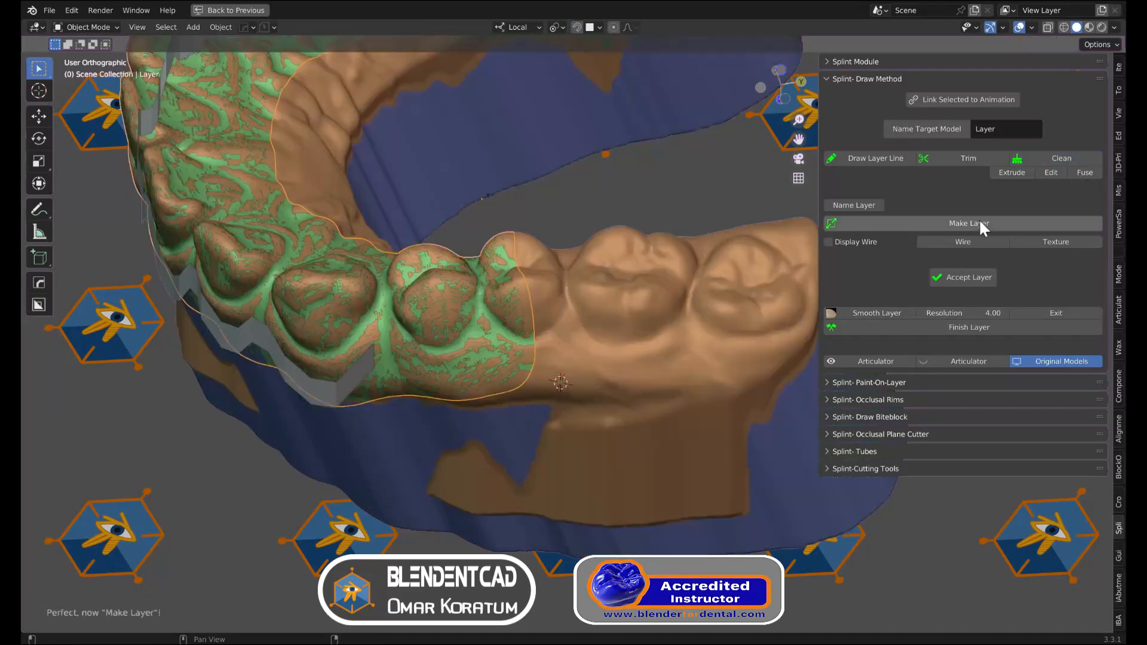
Make the layer from the cleaned surface with a Layer Thickness of 3 mm and accept it
click(919, 223)
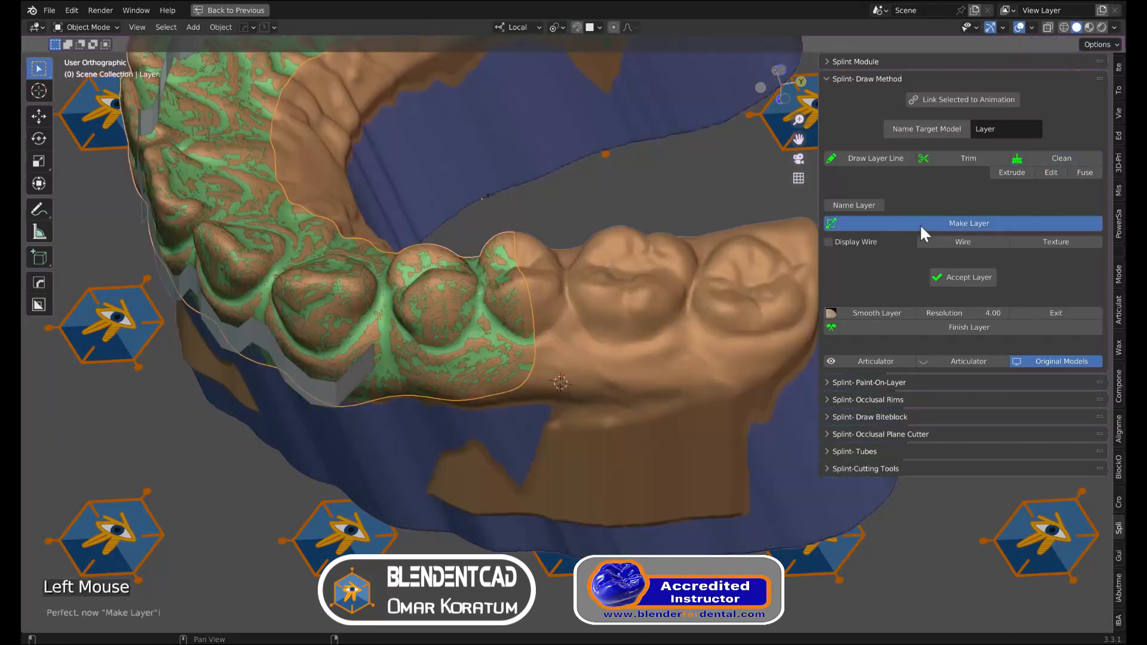
click(1081, 229)
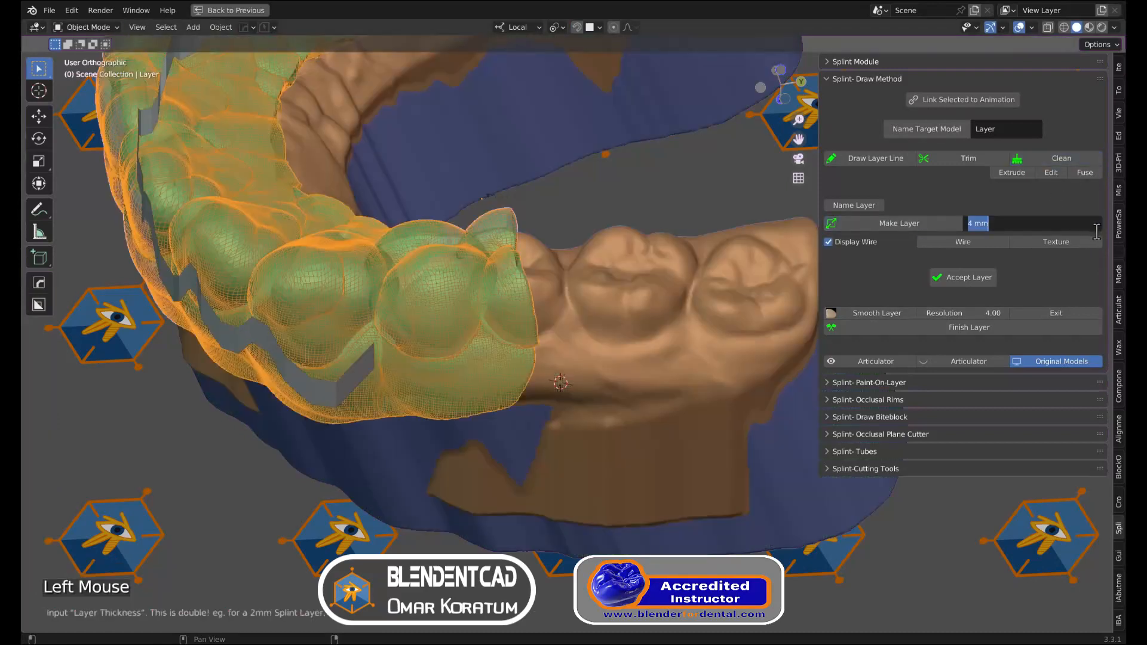
key(Return)
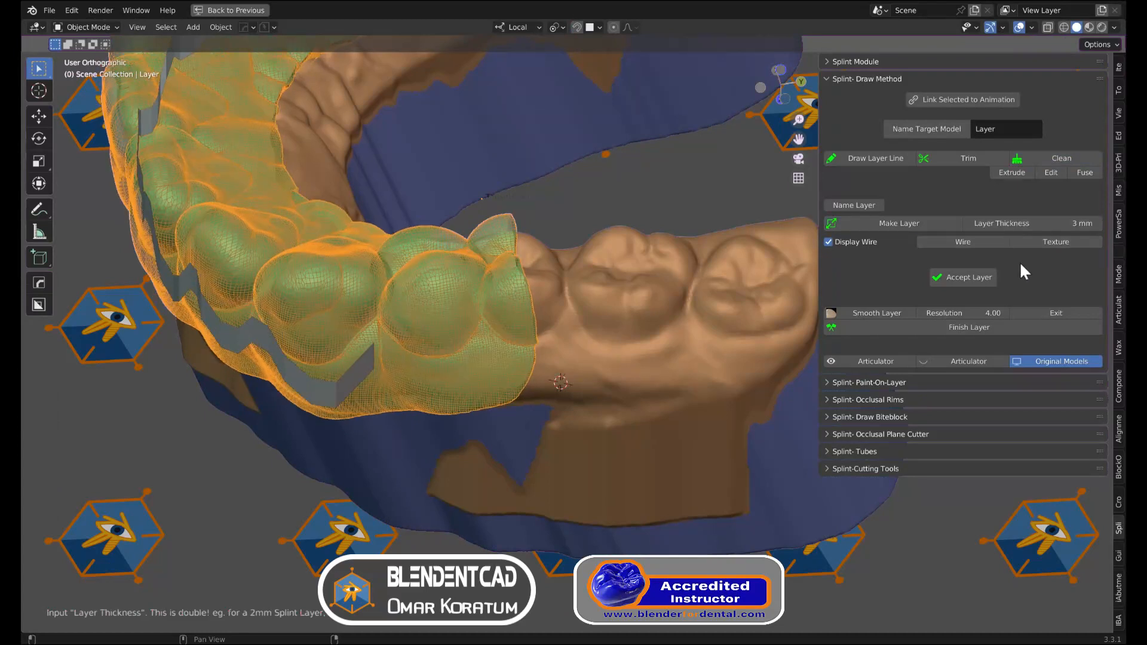
click(974, 276)
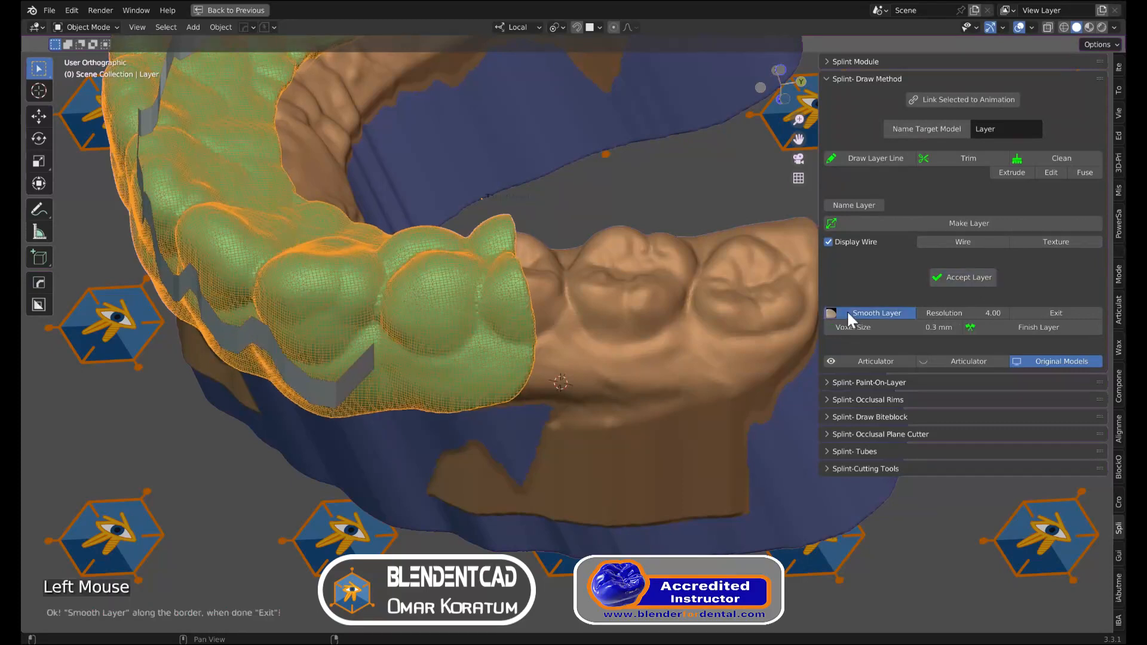
Start Smooth Layer and smooth the layer's border on the outer and palatal sides
mouse_move(562, 282)
middle_down()
mouse_move(469, 263)
mouse_move(353, 215)
middle_up()
shift+scroll(335, 203, down, 1)
mouse_move(319, 179)
shift+middle_down()
mouse_move(314, 192)
mouse_move(377, 295)
mouse_move(369, 276)
shift+middle_up()
scroll(349, 271, down, 2)
scroll(370, 276, up, 1)
mouse_move(399, 277)
mouse_down()
mouse_move(333, 274)
mouse_move(296, 312)
mouse_move(330, 279)
mouse_move(420, 288)
mouse_up()
mouse_move(464, 294)
middle_down()
mouse_move(397, 245)
mouse_move(358, 246)
middle_up()
mouse_move(417, 335)
mouse_down()
mouse_move(433, 342)
mouse_move(530, 315)
mouse_up()
middle_drag(530, 314, 567, 313)
Hide the scalloped band Vert.002 so the layer's border is unobstructed
key(ctrl+space)
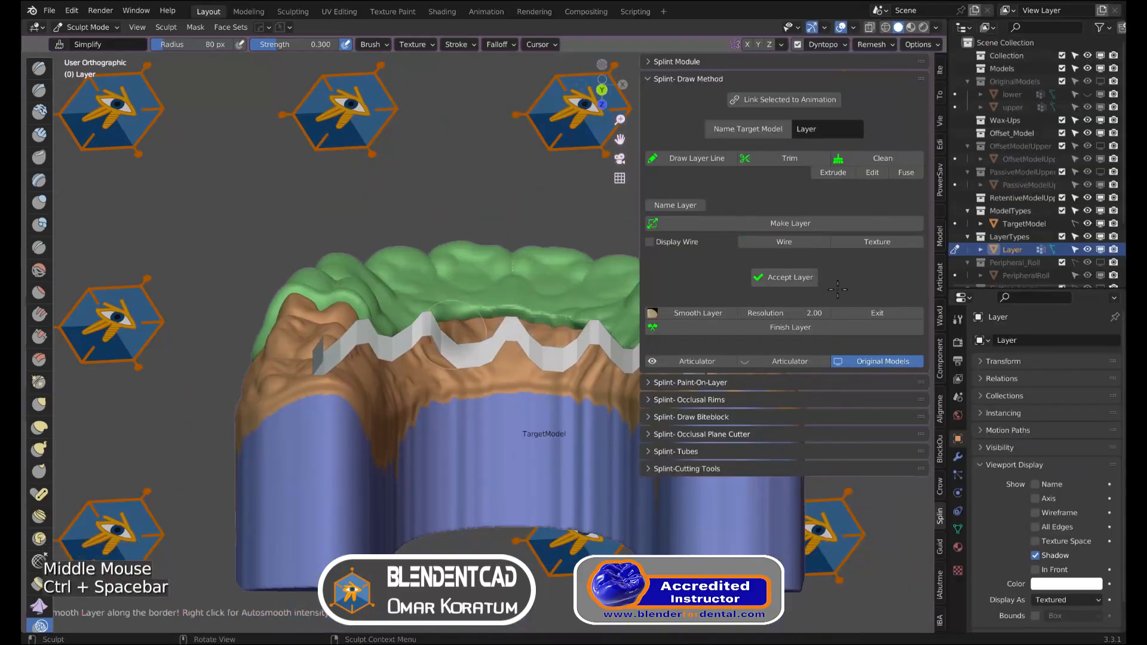
scroll(1100, 263, down, 3)
click(1100, 250)
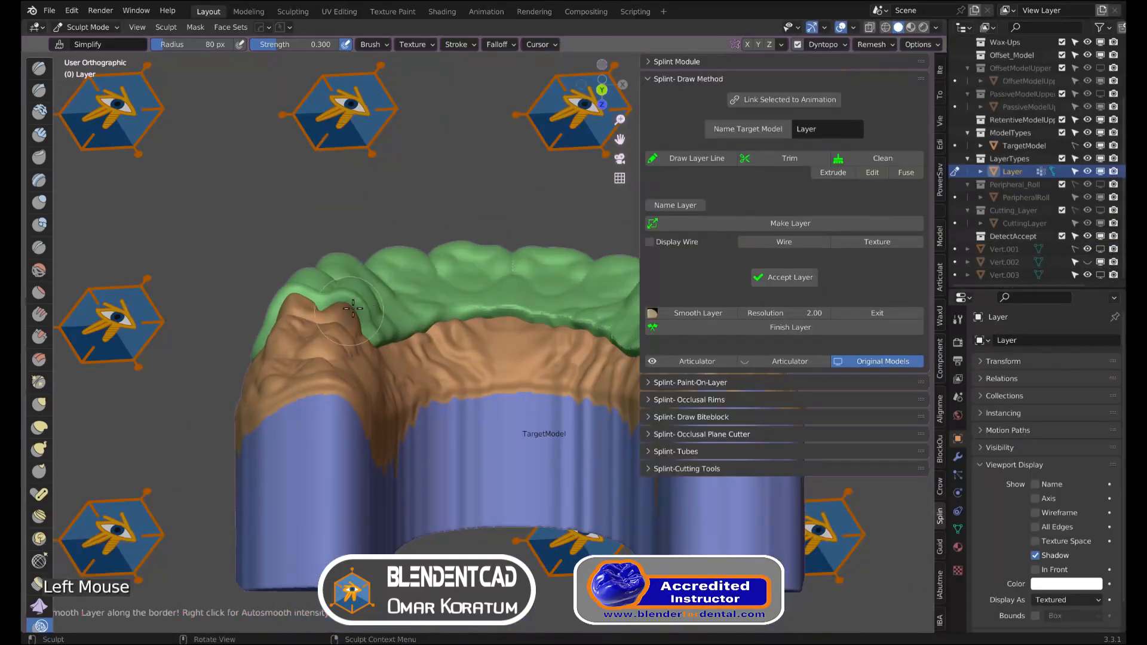
scroll(490, 311, up, 1)
key(ctrl+space)
Smooth the remaining palatal, posterior and outer borders of the layer
shift+middle_drag(520, 312, 366, 312)
drag(382, 306, 621, 352)
shift+middle_drag(693, 353, 466, 364)
middle_drag(466, 364, 389, 352)
drag(370, 365, 423, 353)
shift+middle_drag(430, 359, 574, 359)
middle_drag(574, 358, 340, 361)
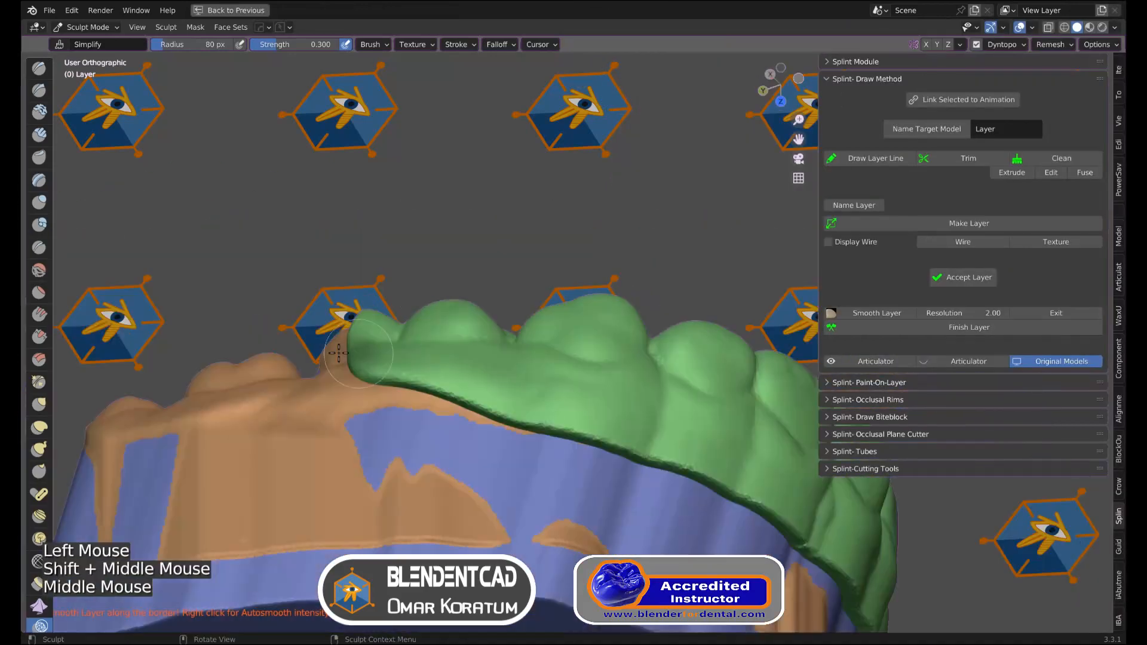
shift+scroll(610, 257, down, 3)
shift+middle_drag(610, 258, 359, 263)
drag(382, 275, 440, 290)
middle_drag(440, 289, 725, 159)
scroll(658, 239, down, 8)
middle_drag(658, 239, 466, 317)
Smooth the layer's tooth and palatal surfaces with a 115 px brush and finish the layer
key(f)
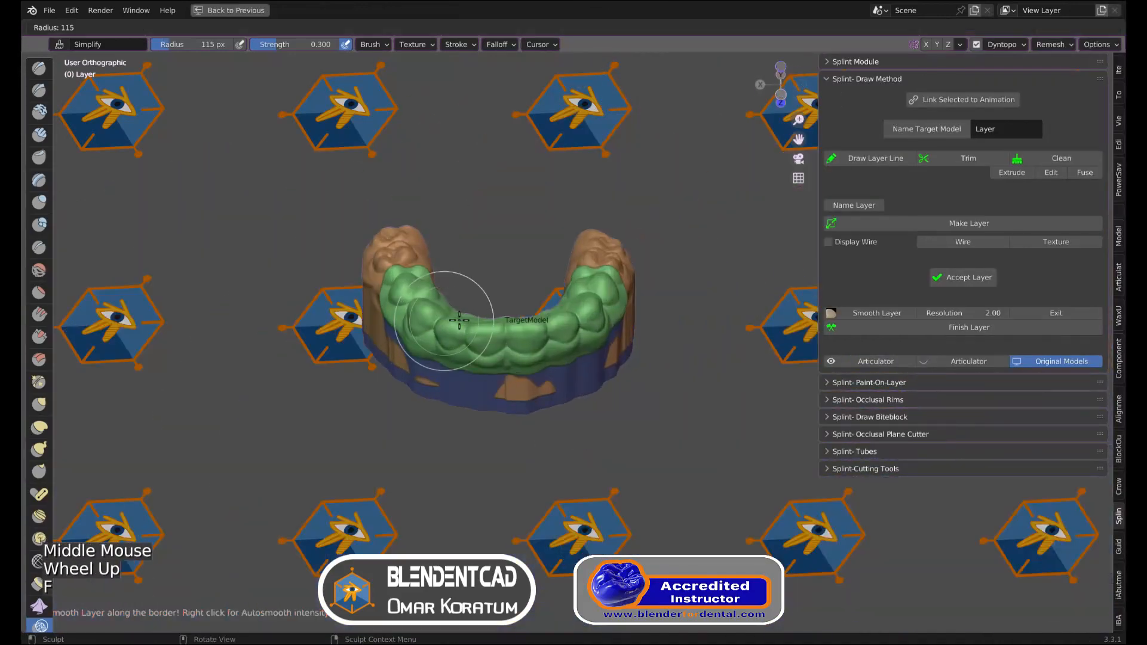
scroll(594, 291, up, 5)
click(620, 331)
drag(620, 331, 638, 304)
middle_drag(741, 299, 674, 310)
middle_drag(323, 317, 622, 358)
drag(443, 293, 586, 257)
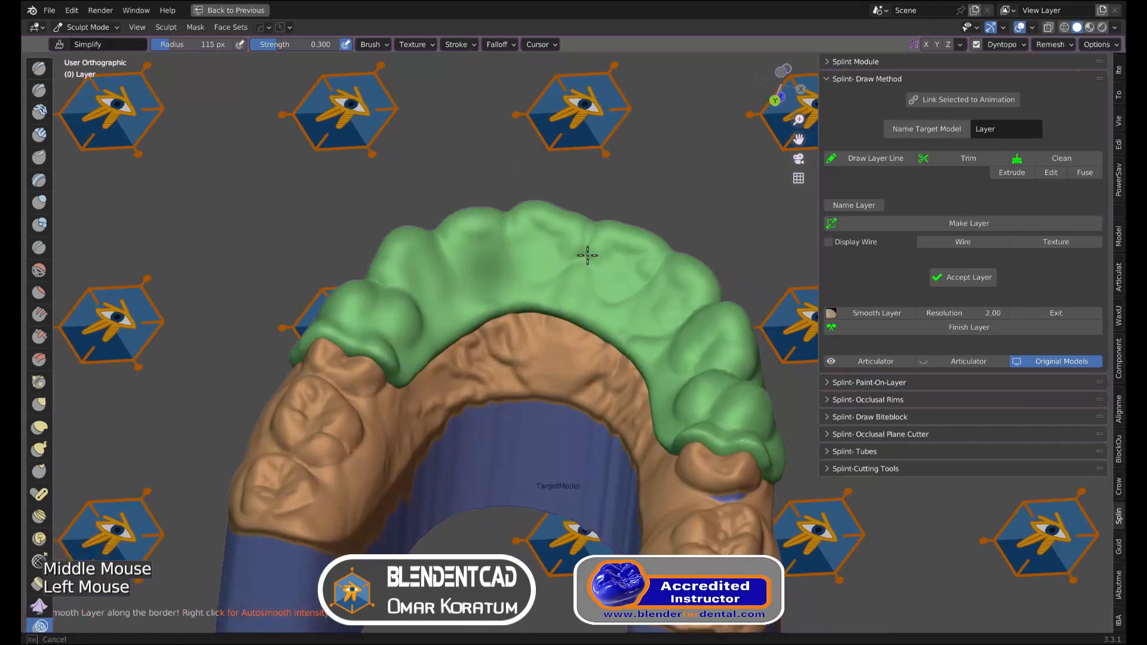
middle_drag(586, 256, 514, 281)
drag(514, 286, 389, 370)
click(1044, 313)
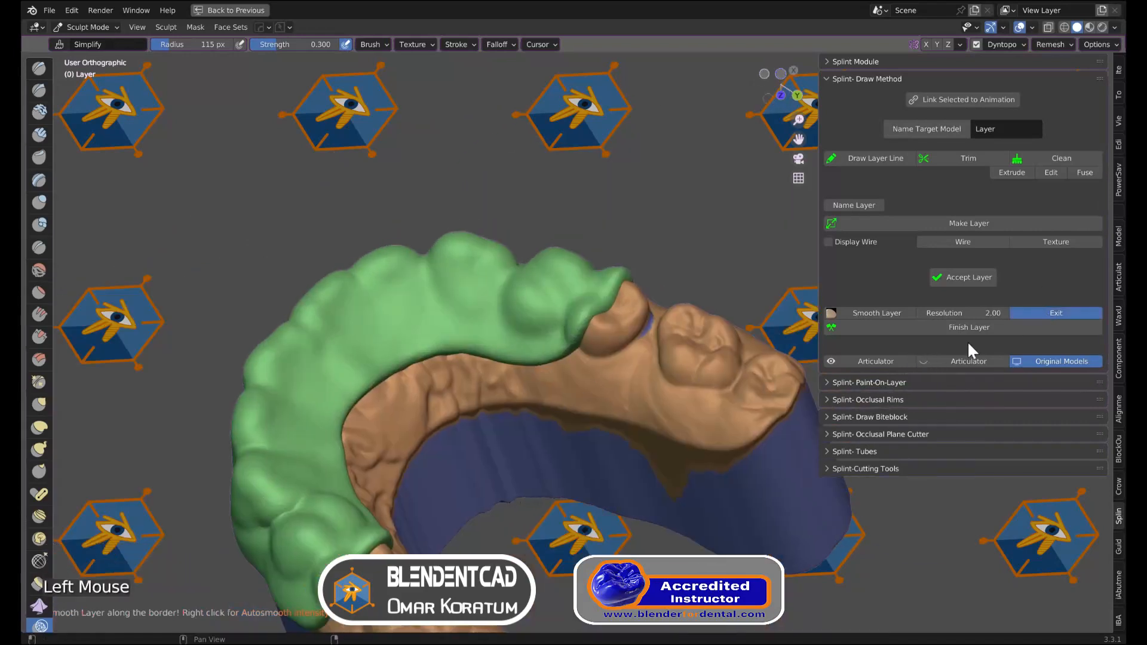
click(1021, 330)
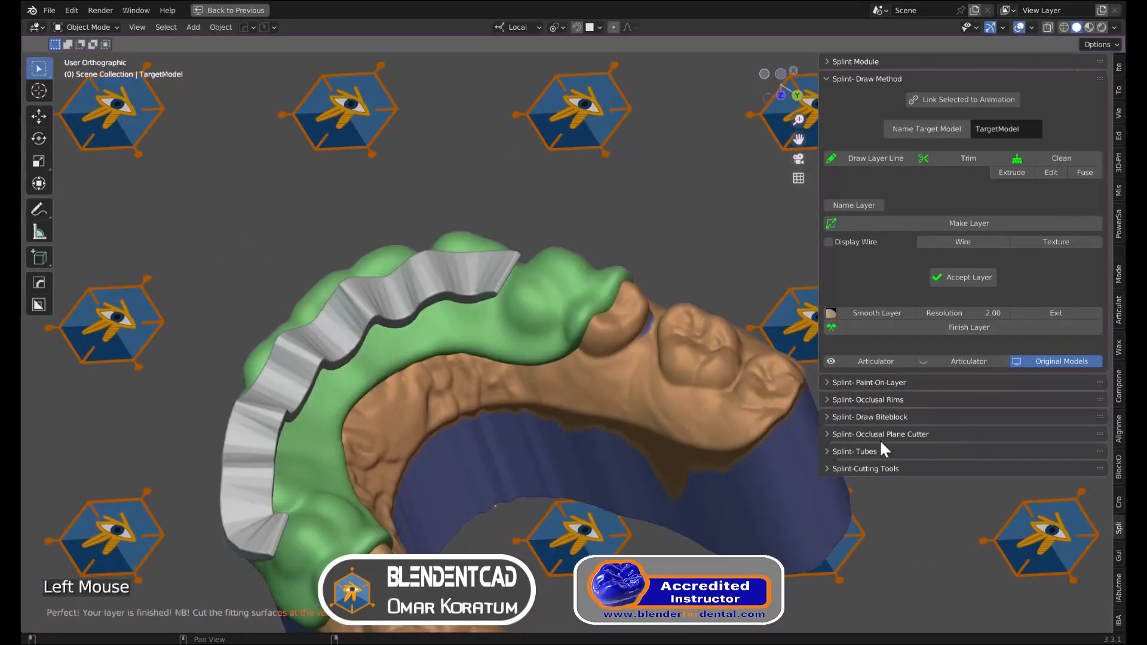
Cut the fitting surface into the green layer and inspect its inside in isolation
ctrl+click(892, 468)
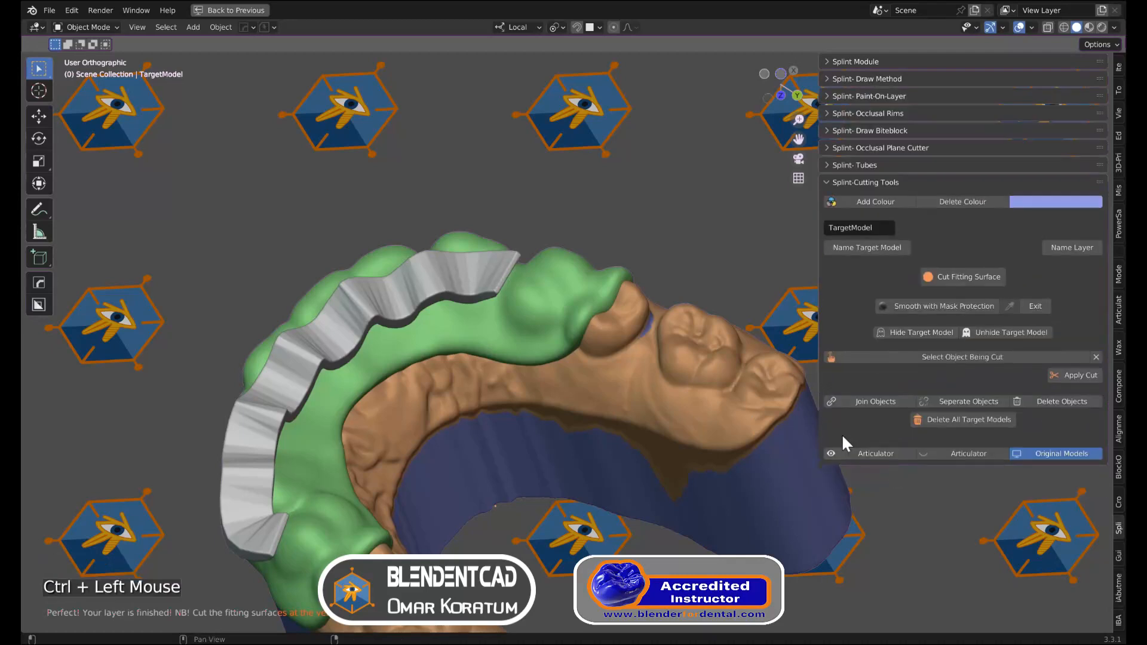
mouse_move(843, 436)
middle_down()
mouse_move(741, 412)
mouse_move(852, 455)
middle_up()
shift+middle_drag(851, 455, 677, 387)
click(554, 397)
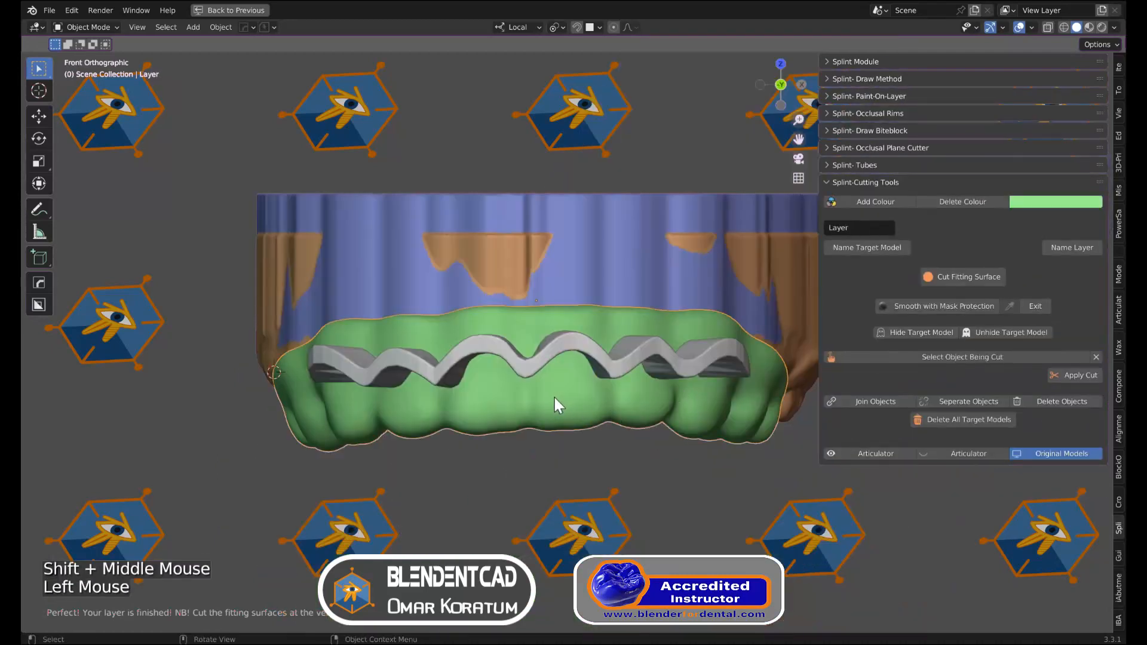
click(960, 274)
key(KP_Divide)
middle_drag(578, 300, 716, 352)
key(KP_Divide)
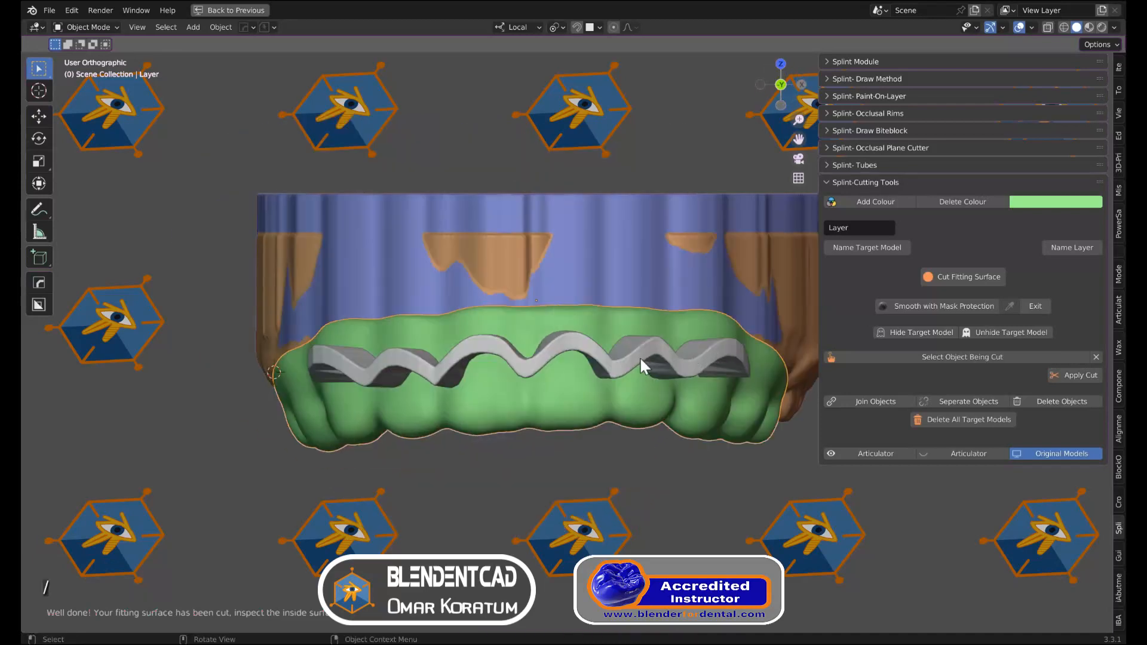
Cut the layer with the scalloped band Vert.002 as the cutting object and hide the band
click(920, 356)
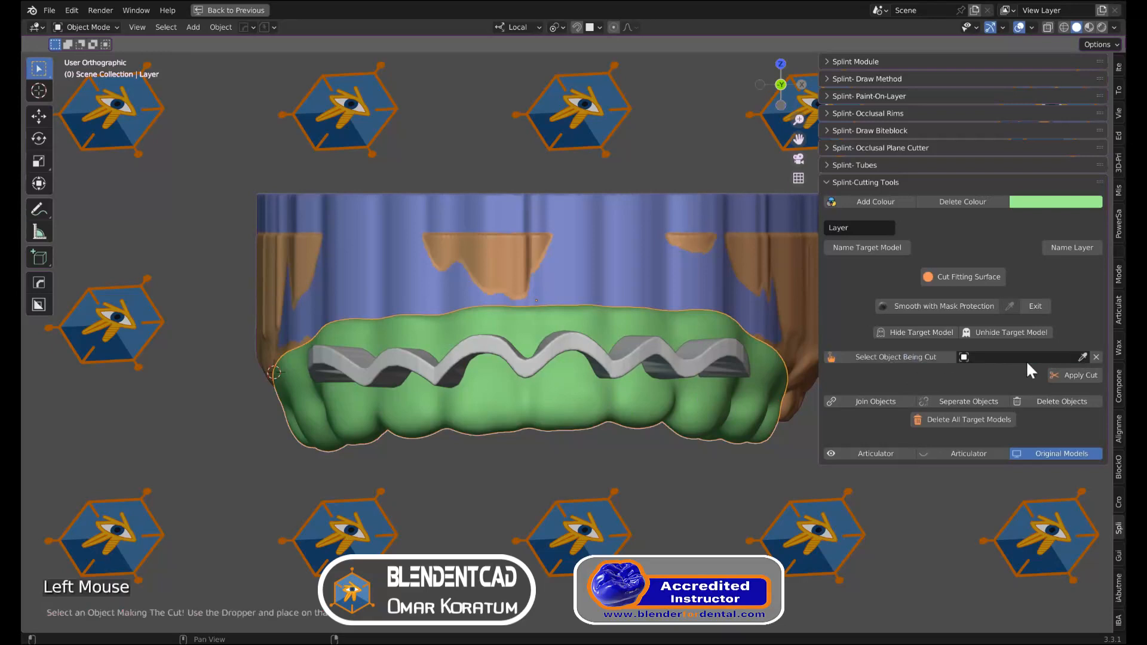
click(1081, 357)
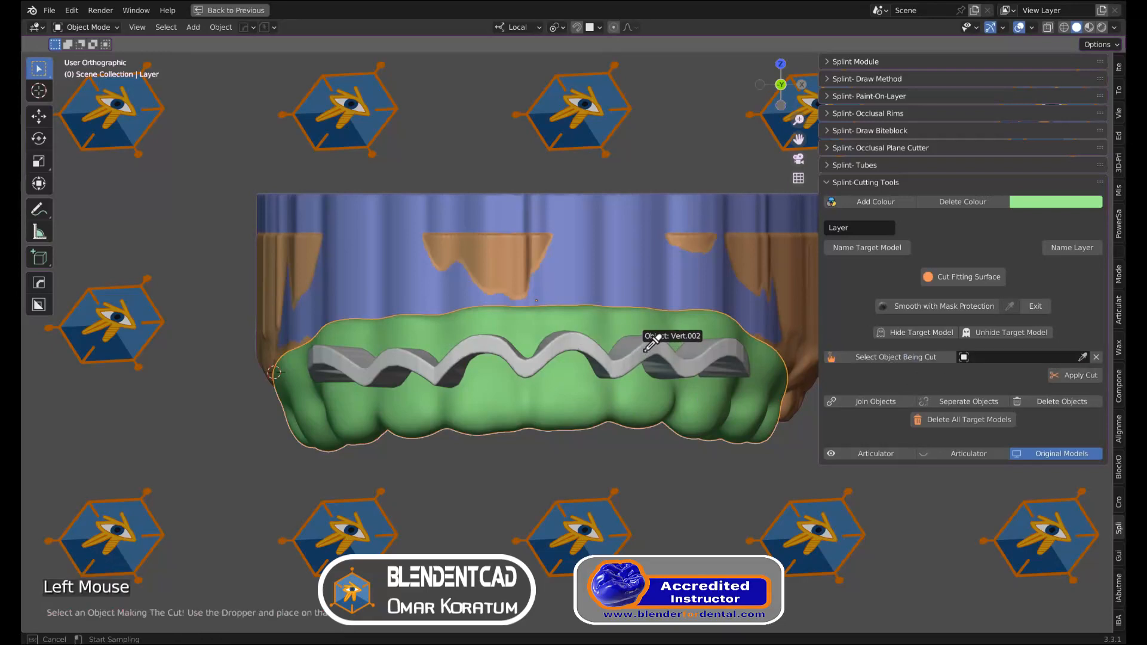
click(592, 355)
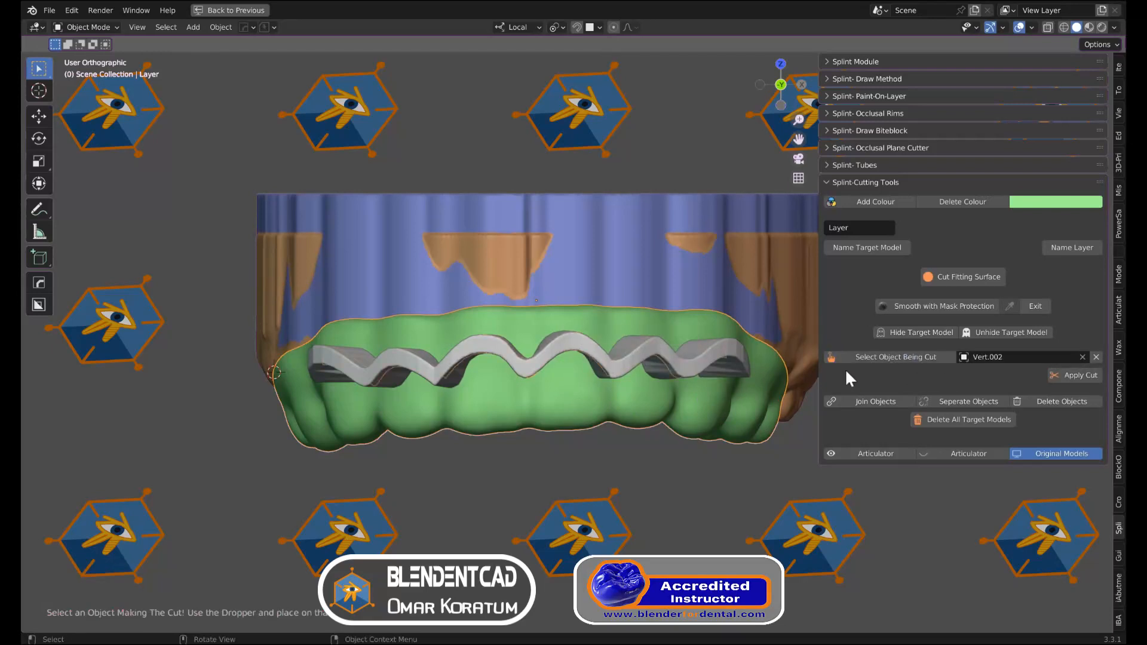
click(1081, 375)
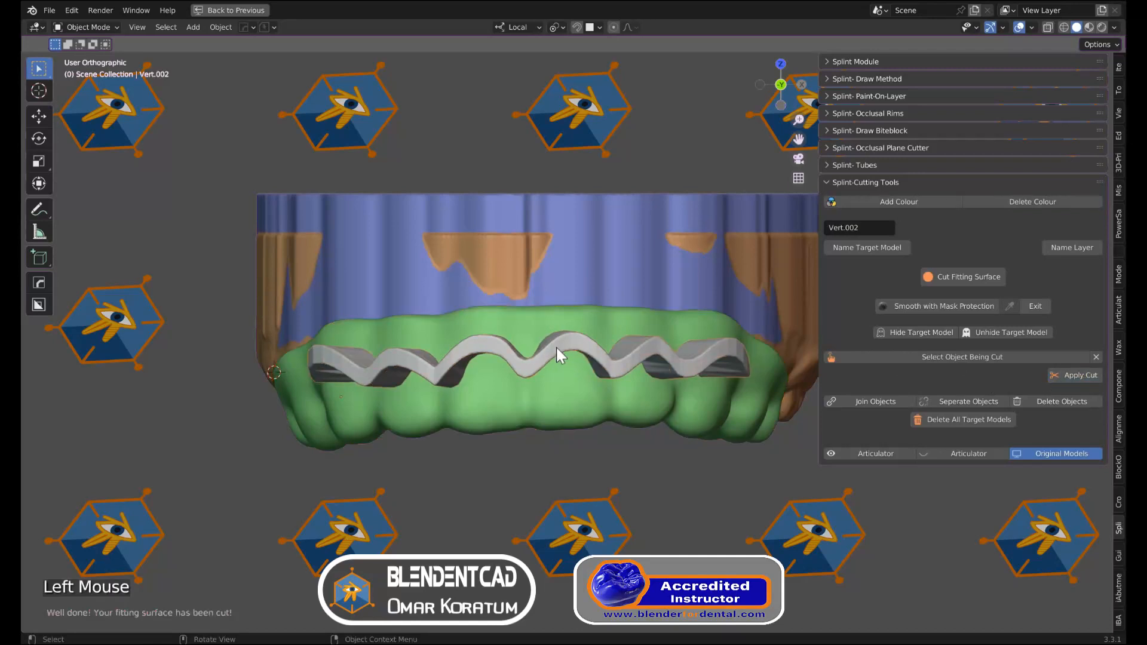
key(h)
scroll(541, 391, up, 2)
scroll(541, 391, down, 2)
mouse_move(550, 375)
middle_down()
mouse_move(575, 375)
mouse_move(556, 375)
mouse_move(564, 360)
middle_up()
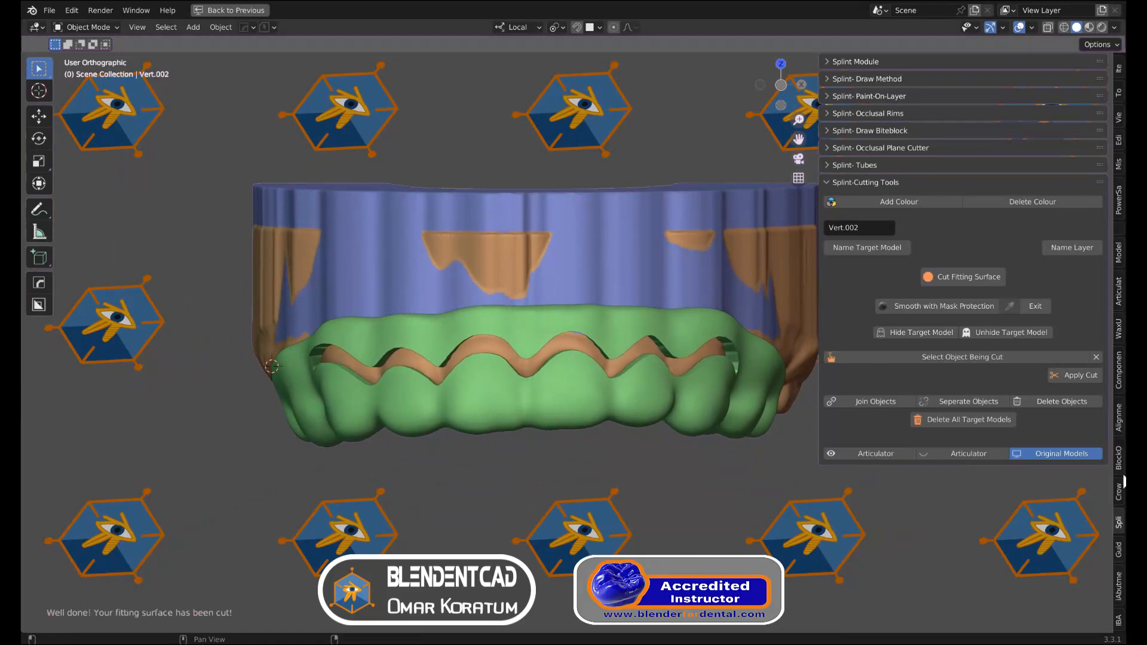
Hide the target model and show the original upper and lower models with the guide
click(1118, 459)
click(1038, 608)
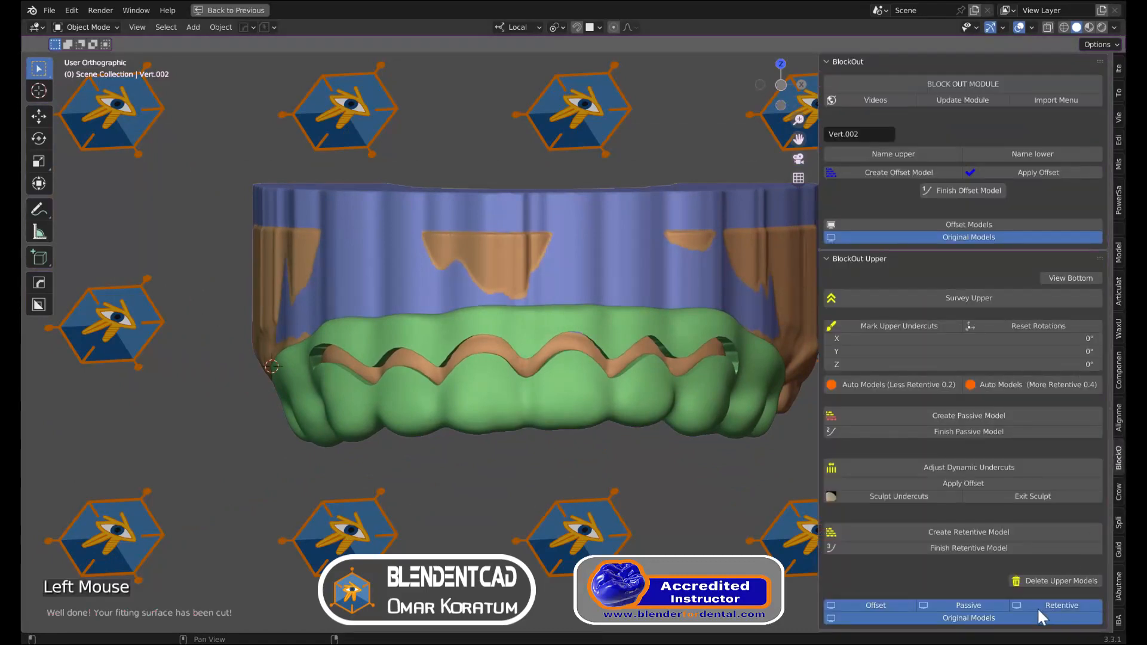
click(607, 270)
key(h)
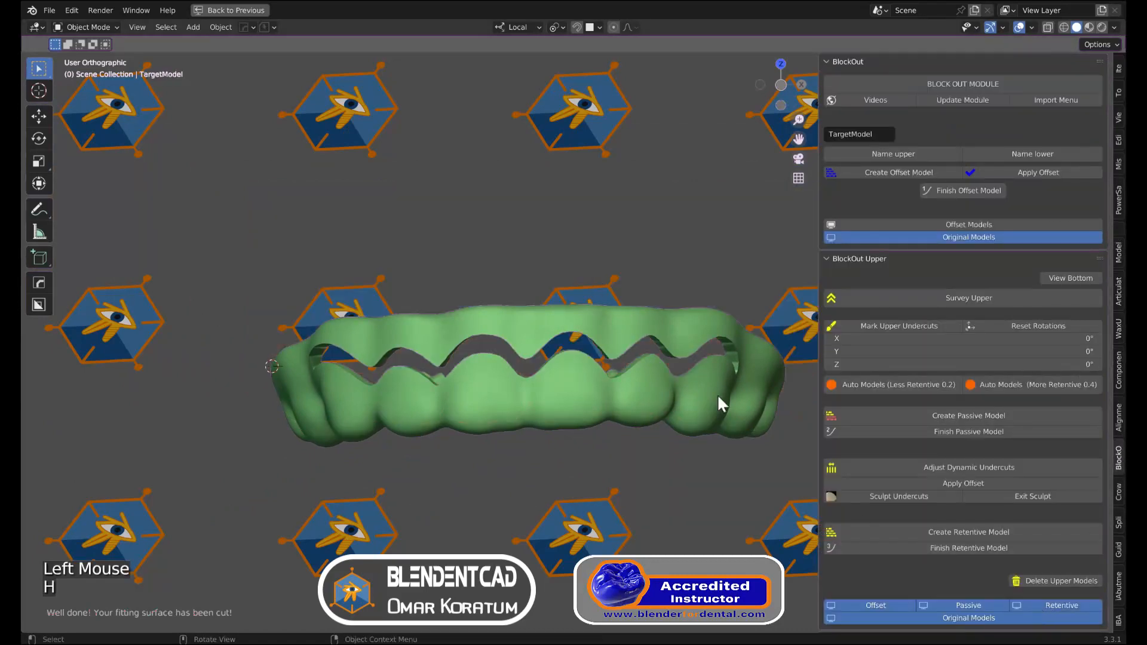
click(964, 618)
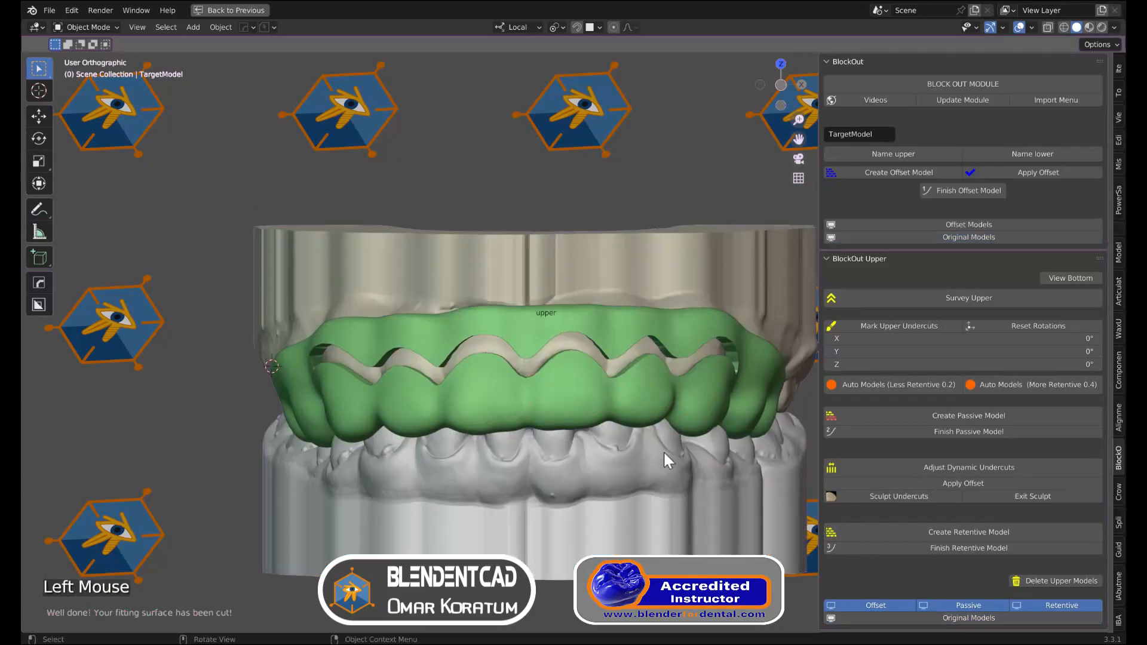
middle_drag(663, 450, 581, 424)
Set the layer colour's alpha to 0.714 and inspect the guide over the teeth
click(431, 389)
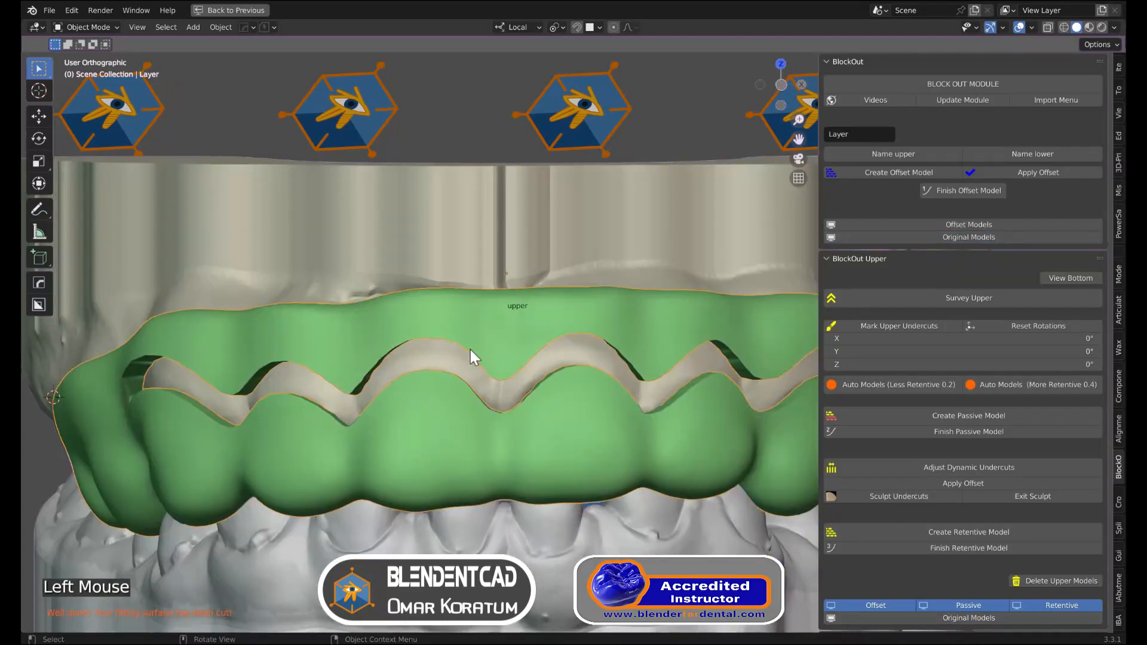
click(1117, 274)
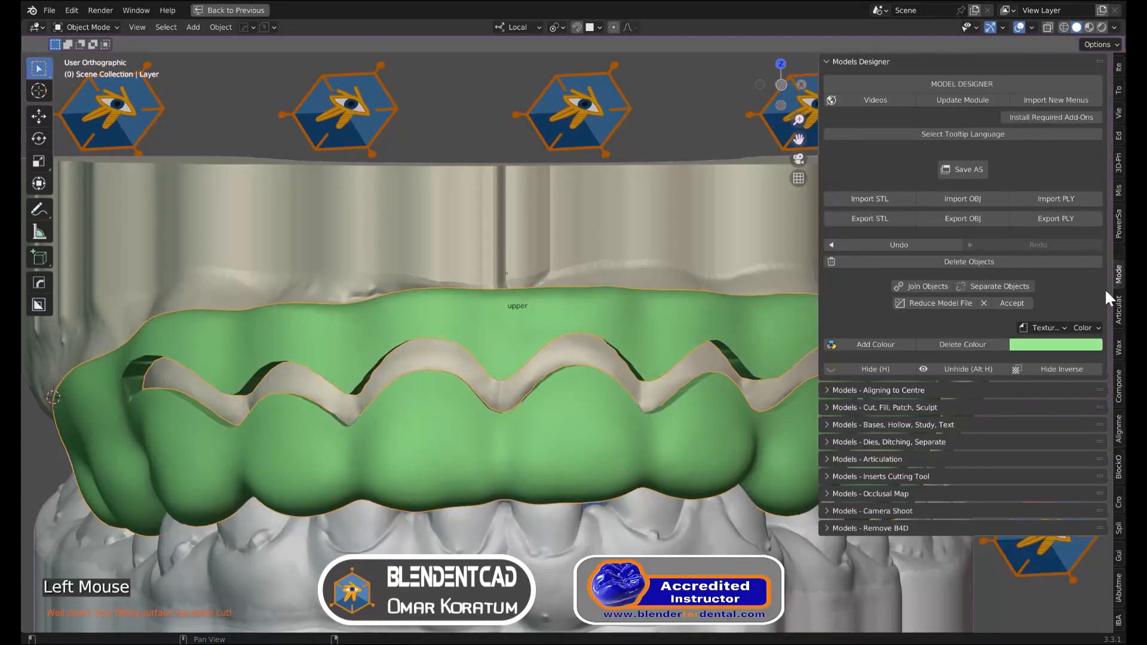
click(1063, 343)
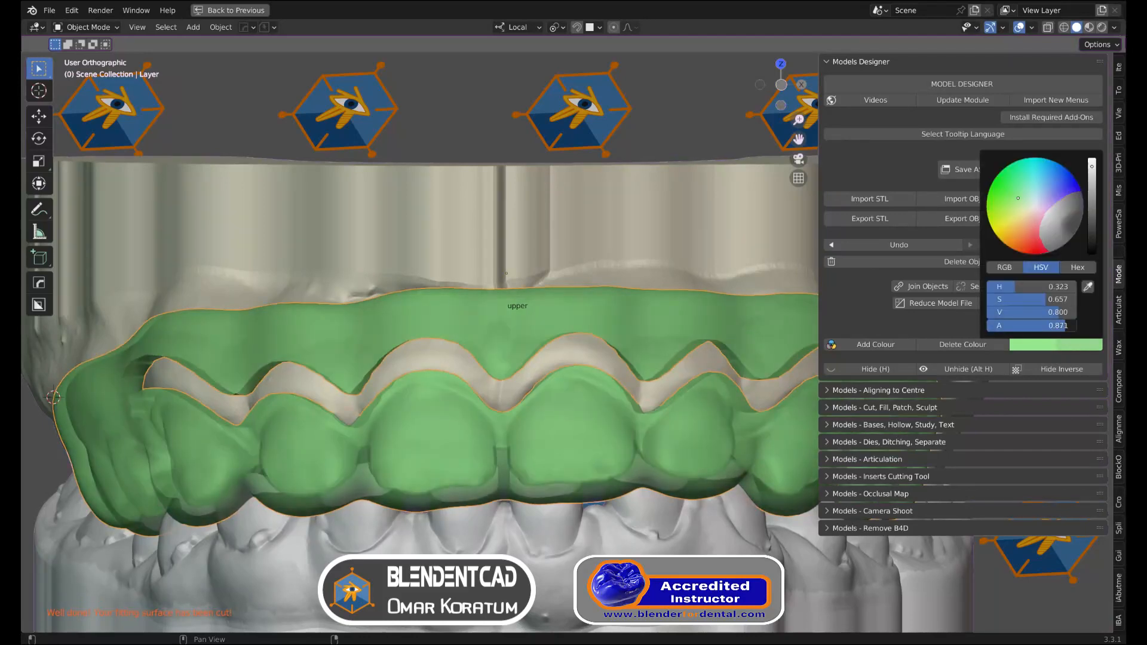
drag(1065, 325, 1051, 326)
click(1051, 326)
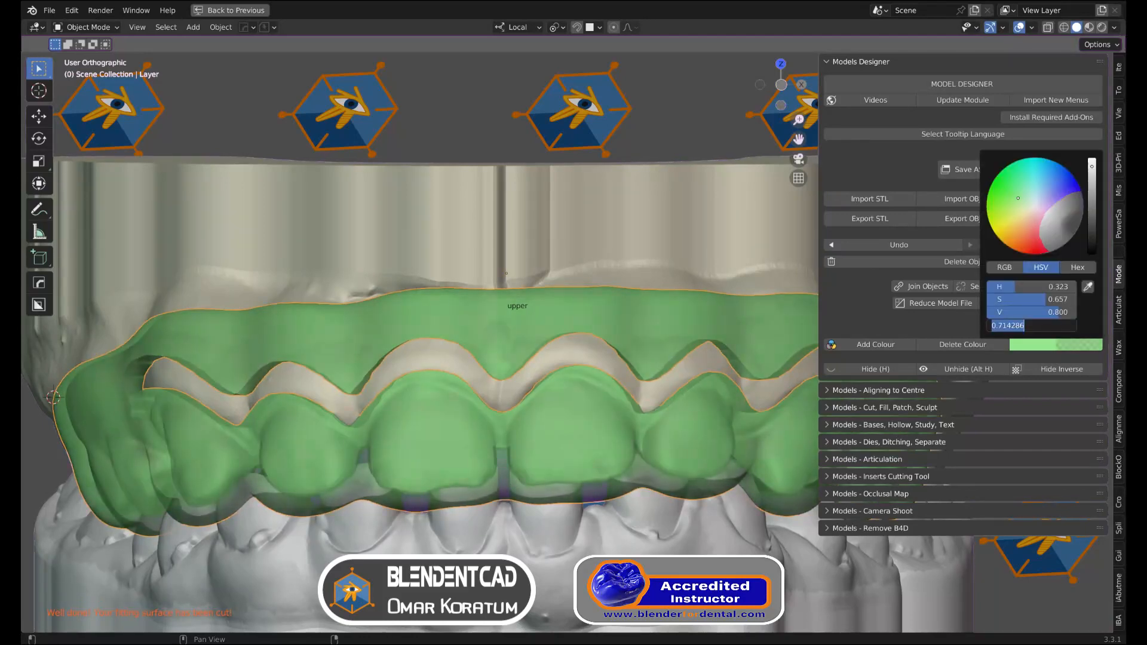
key(Return)
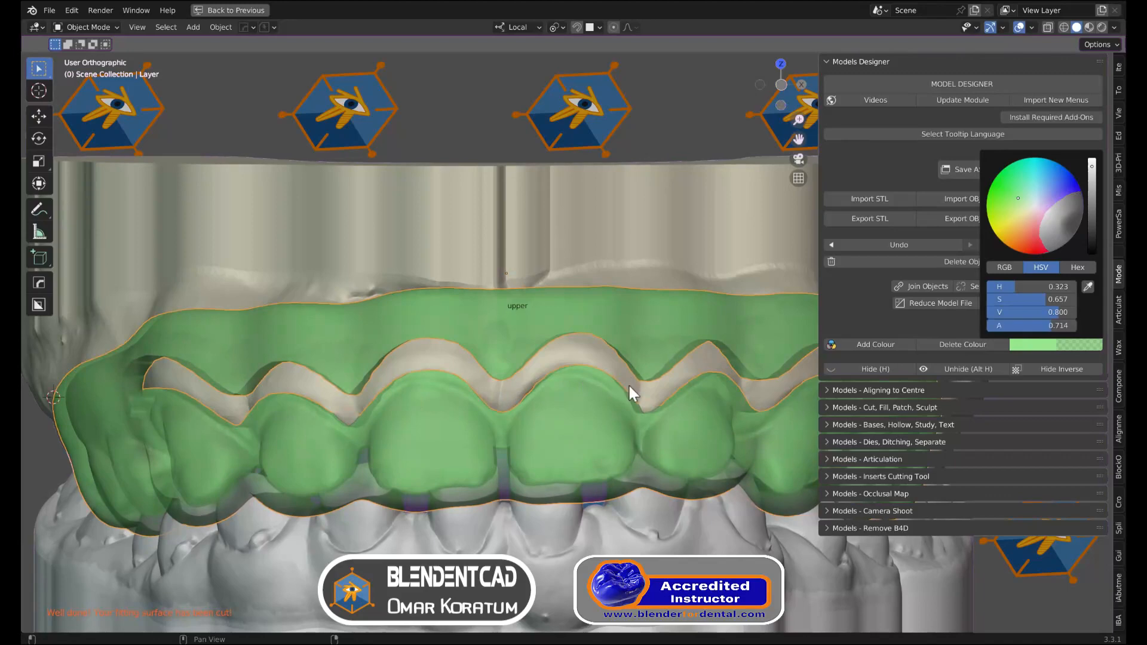
middle_drag(626, 385, 586, 374)
scroll(618, 377, down, 2)
scroll(618, 378, up, 4)
scroll(496, 350, down, 1)
middle_drag(488, 347, 519, 370)
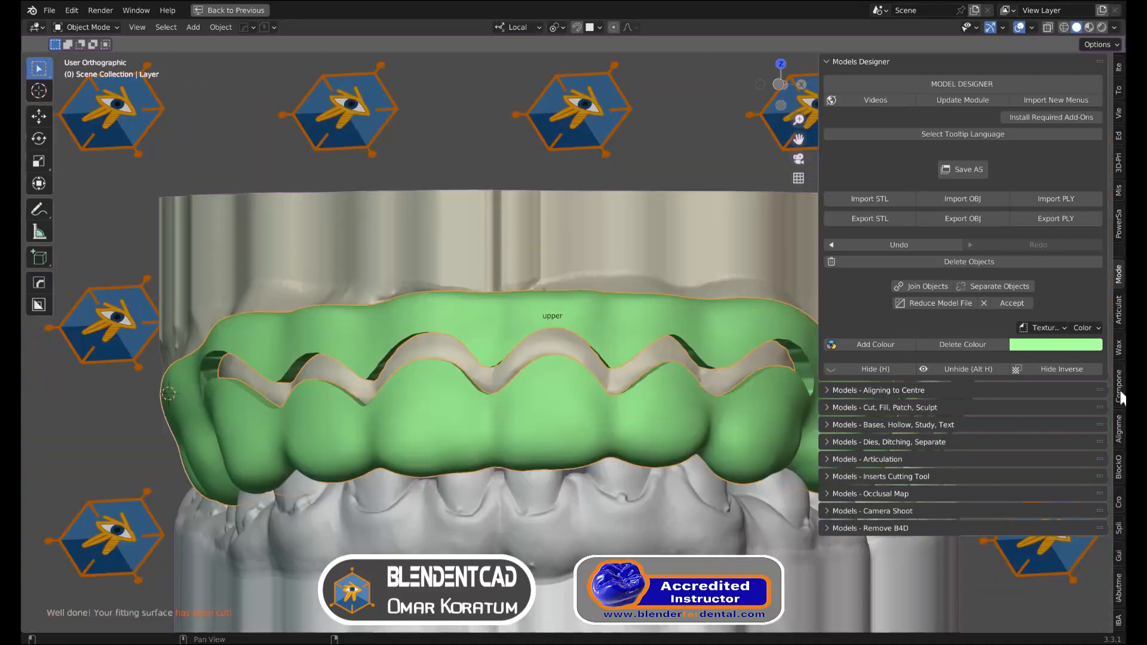
Start Smooth with Mask Protection on the layer and examine the guide's inner and outer sides
click(1119, 387)
click(1119, 526)
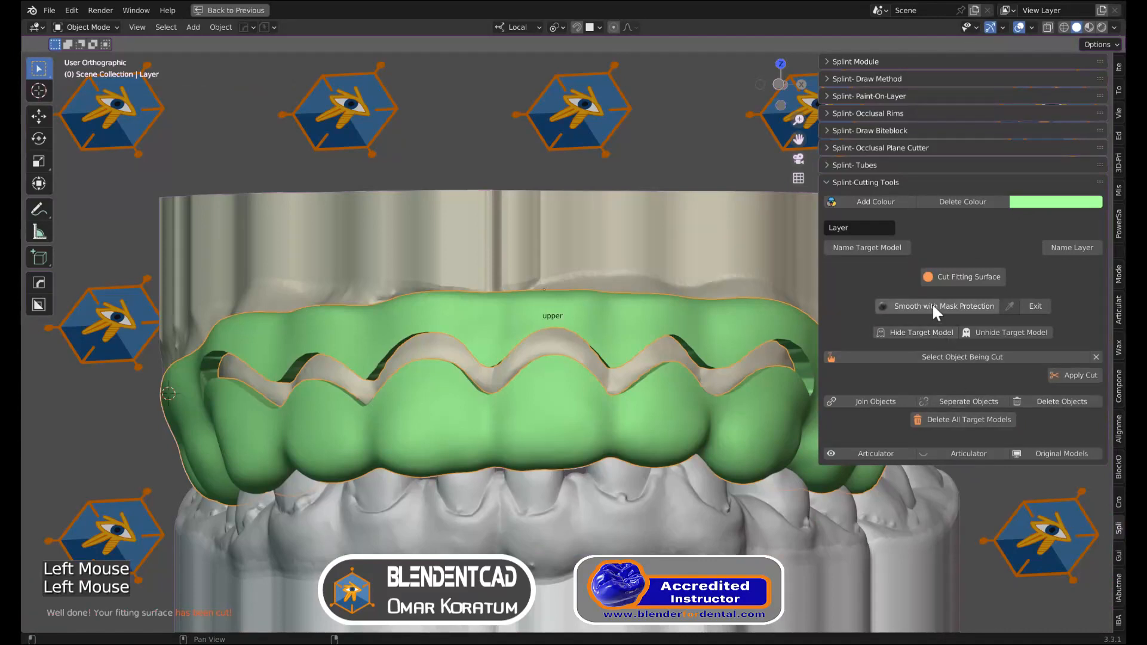
click(912, 306)
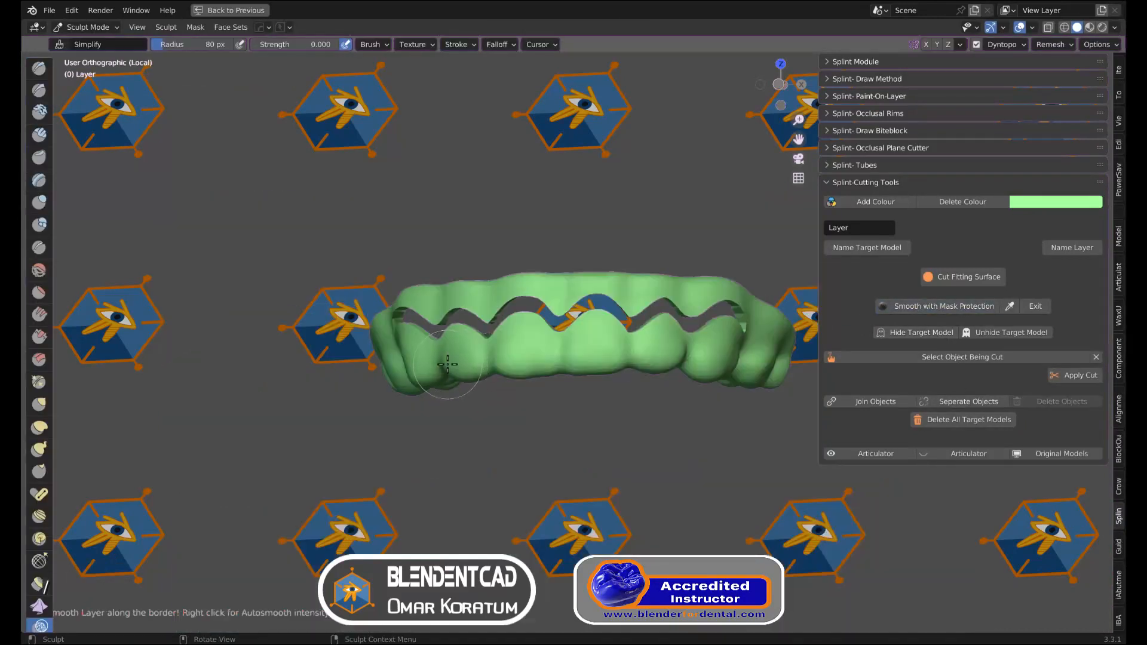
scroll(448, 364, up, 2)
middle_drag(448, 364, 376, 294)
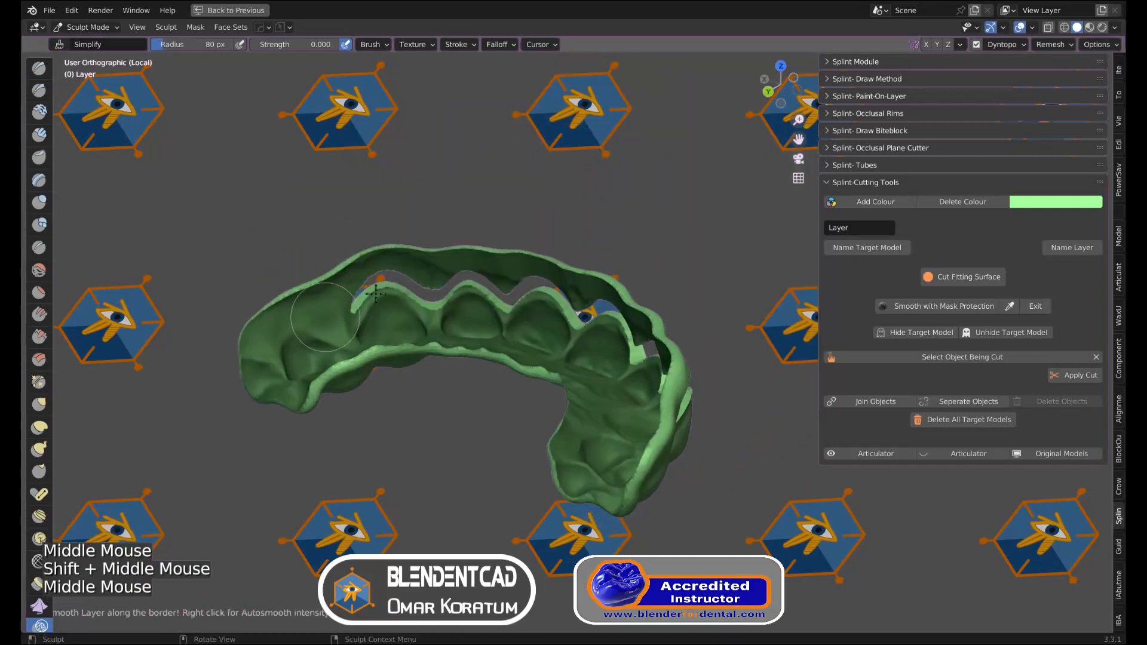
middle_drag(443, 302, 499, 317)
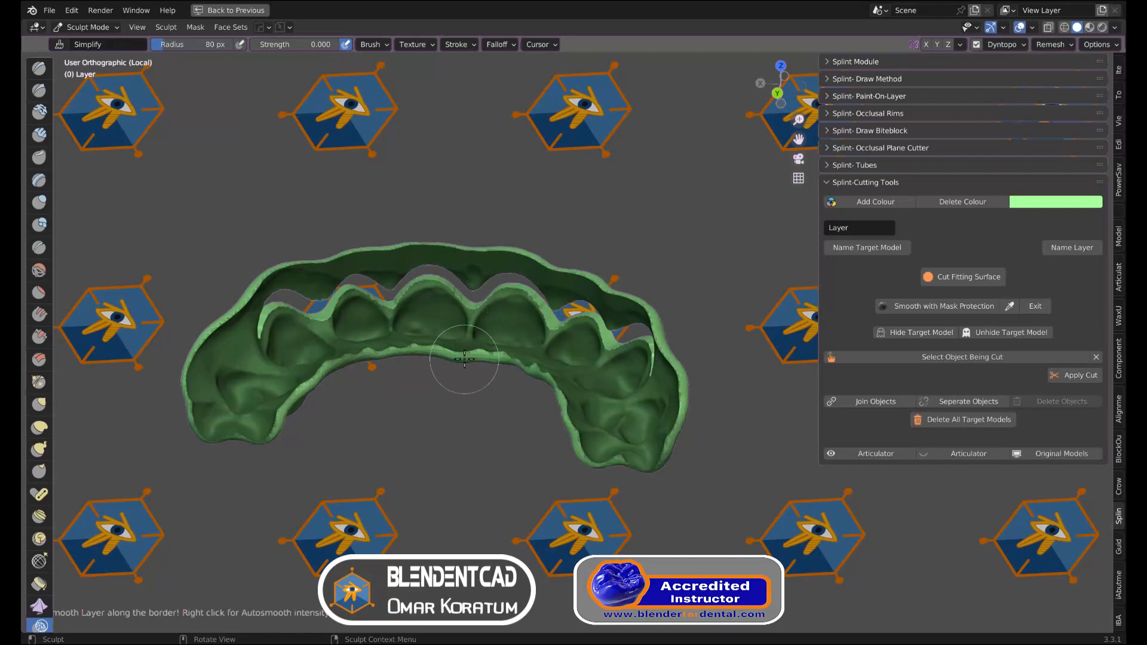
middle_drag(464, 359, 470, 341)
scroll(649, 370, down, 1)
scroll(648, 371, up, 3)
Smooth the upper and lower edges of the guide's scalloped window and exit smoothing
mouse_move(436, 411)
middle_down()
mouse_move(649, 370)
mouse_move(571, 398)
middle_up()
mouse_move(583, 411)
mouse_down()
mouse_move(536, 326)
mouse_move(463, 356)
mouse_up()
scroll(466, 349, up, 1)
middle_drag(475, 312, 474, 331)
drag(474, 357, 541, 345)
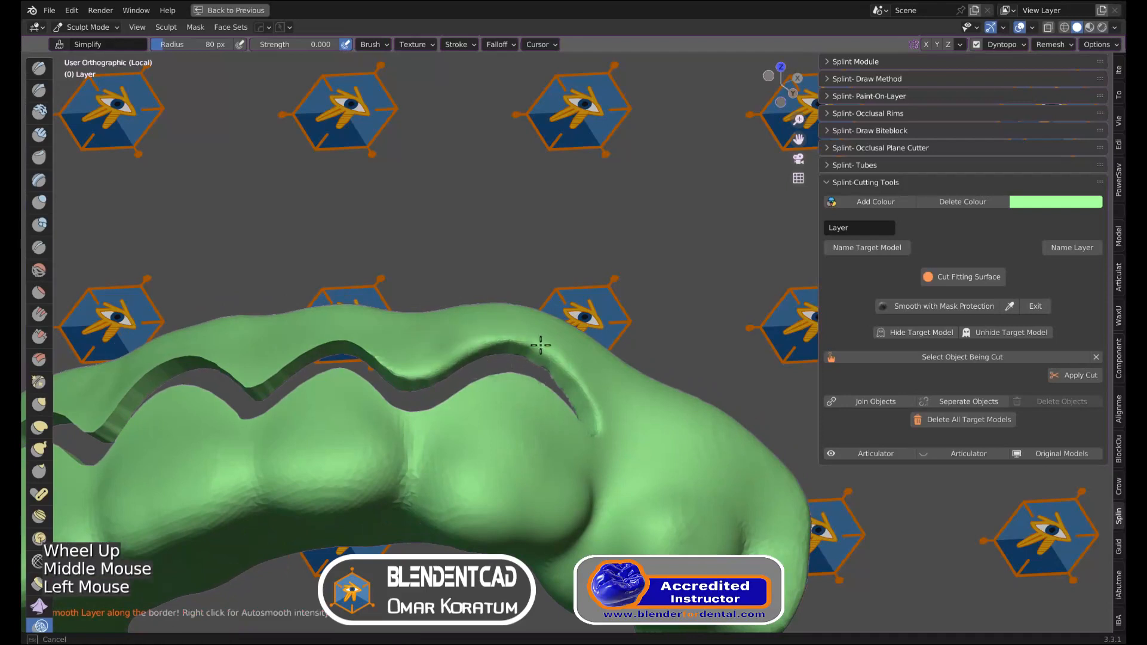
drag(541, 346, 447, 352)
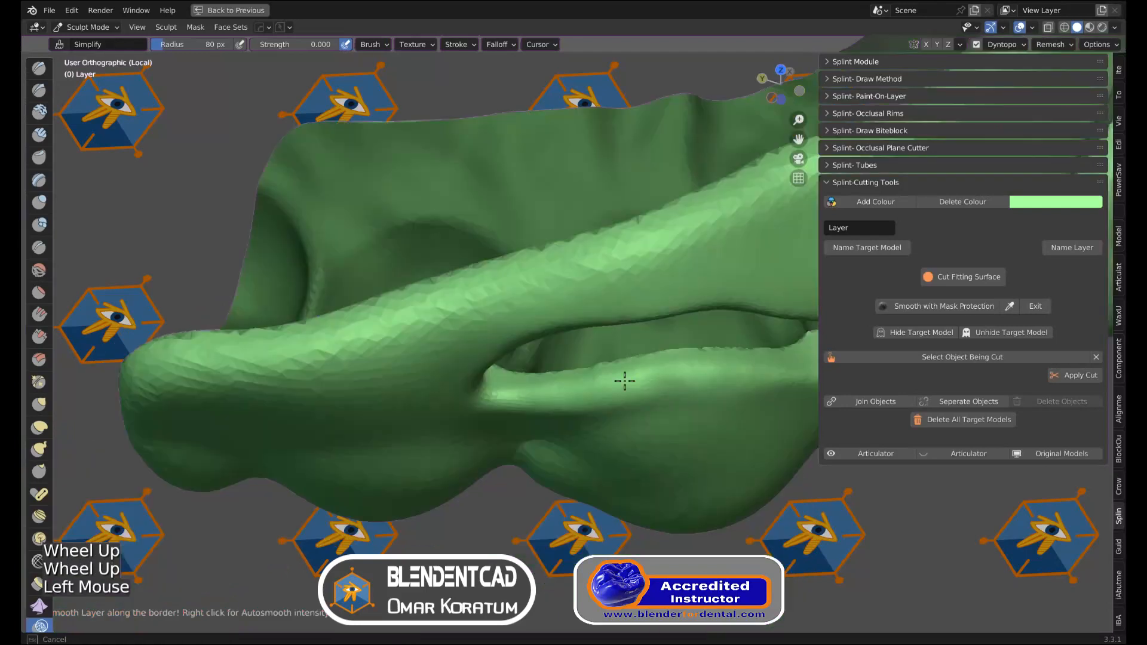
drag(625, 379, 755, 355)
scroll(726, 375, down, 5)
mouse_move(728, 382)
middle_down()
mouse_move(736, 369)
mouse_move(482, 390)
mouse_move(524, 275)
middle_up()
scroll(482, 390, down, 2)
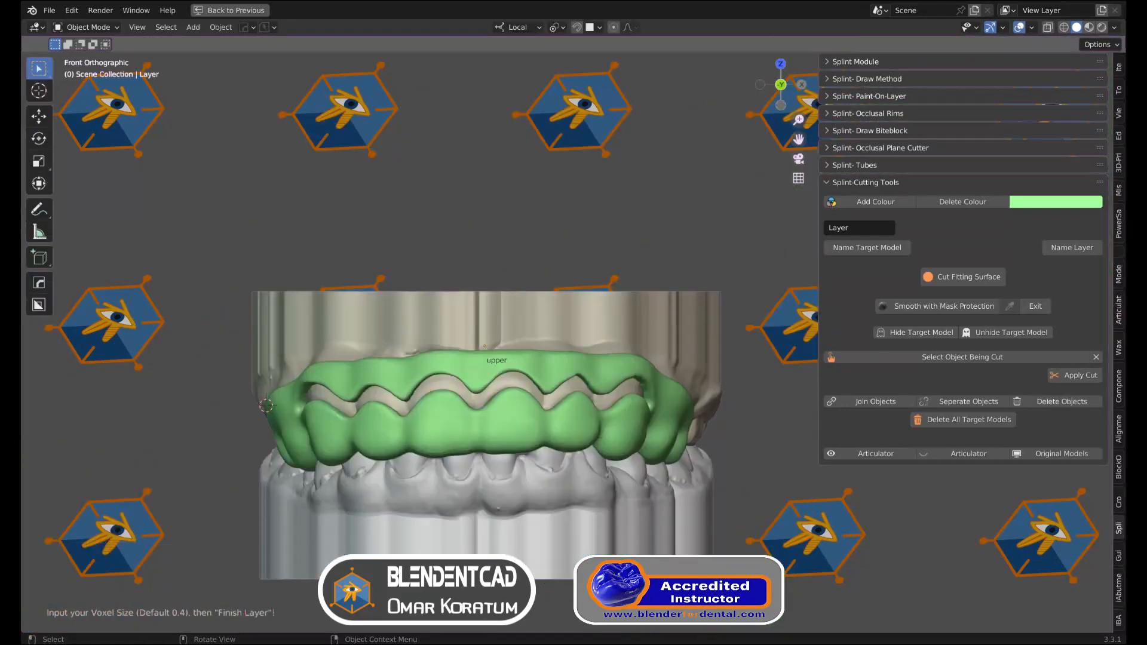
key(shift+Tab)
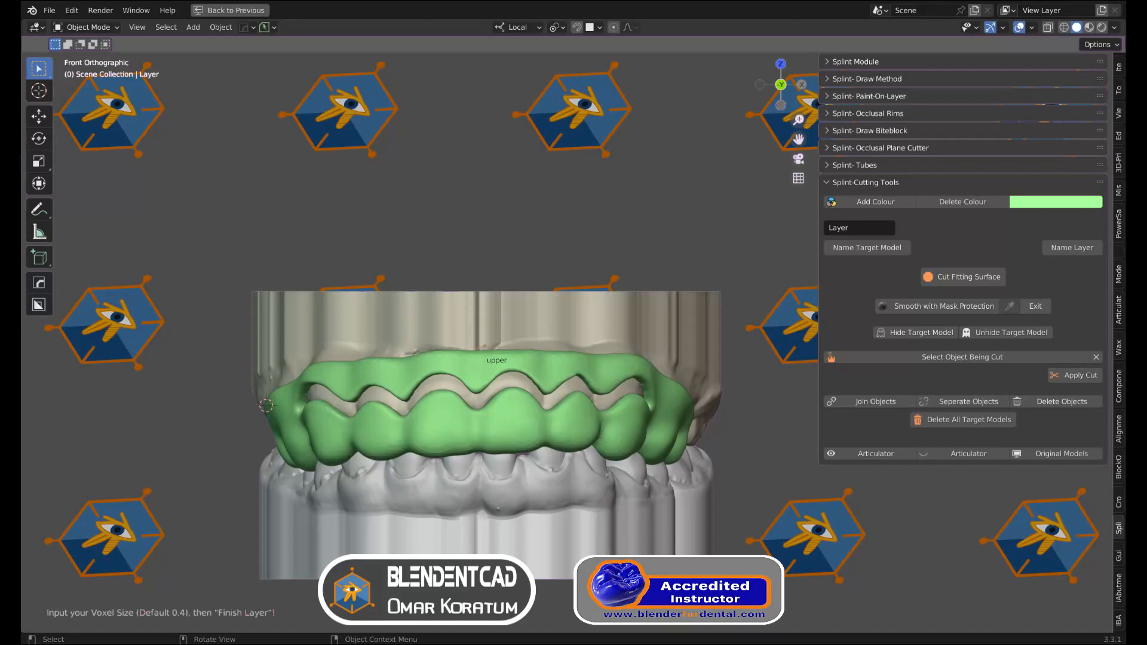